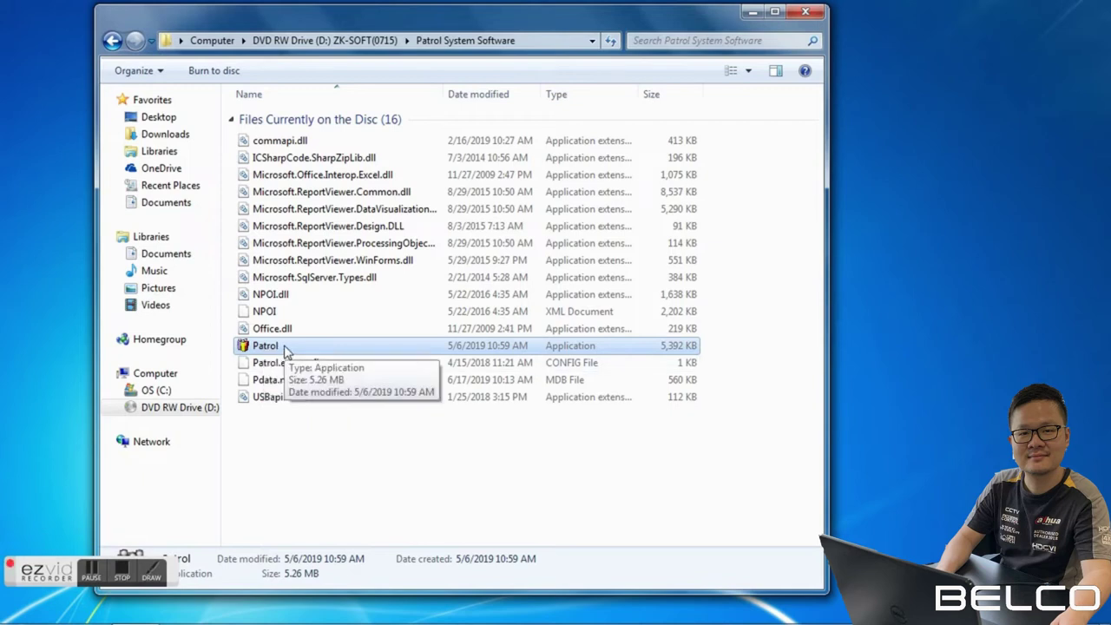
# Step: Close the software disc's file window, launch the patrol software and log in as Admin
pyautogui.click(805, 14)
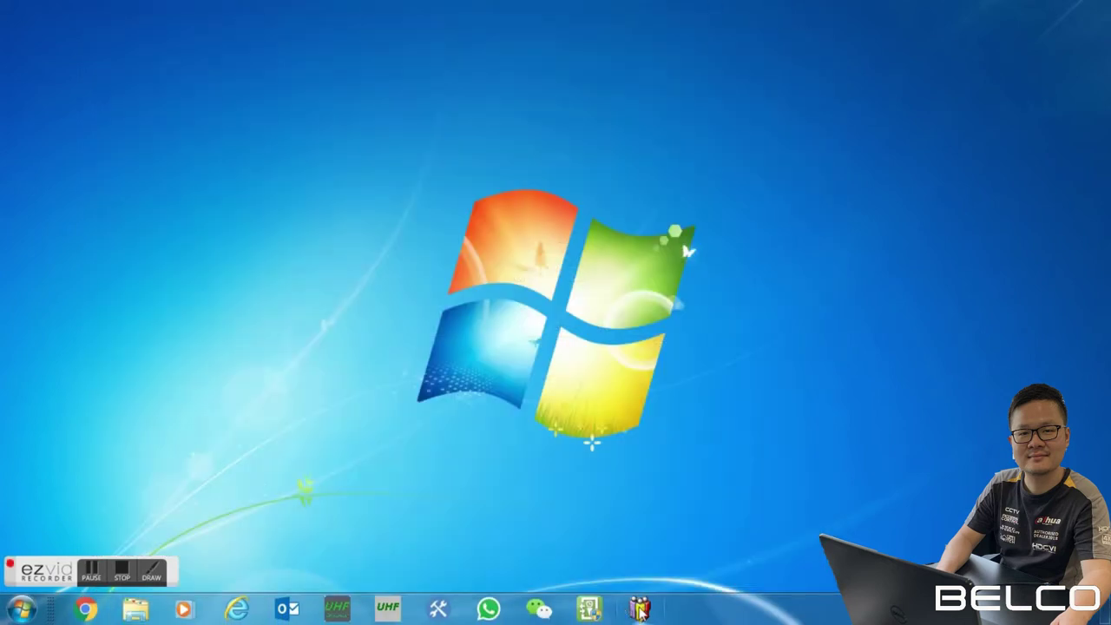
pyautogui.click(641, 609)
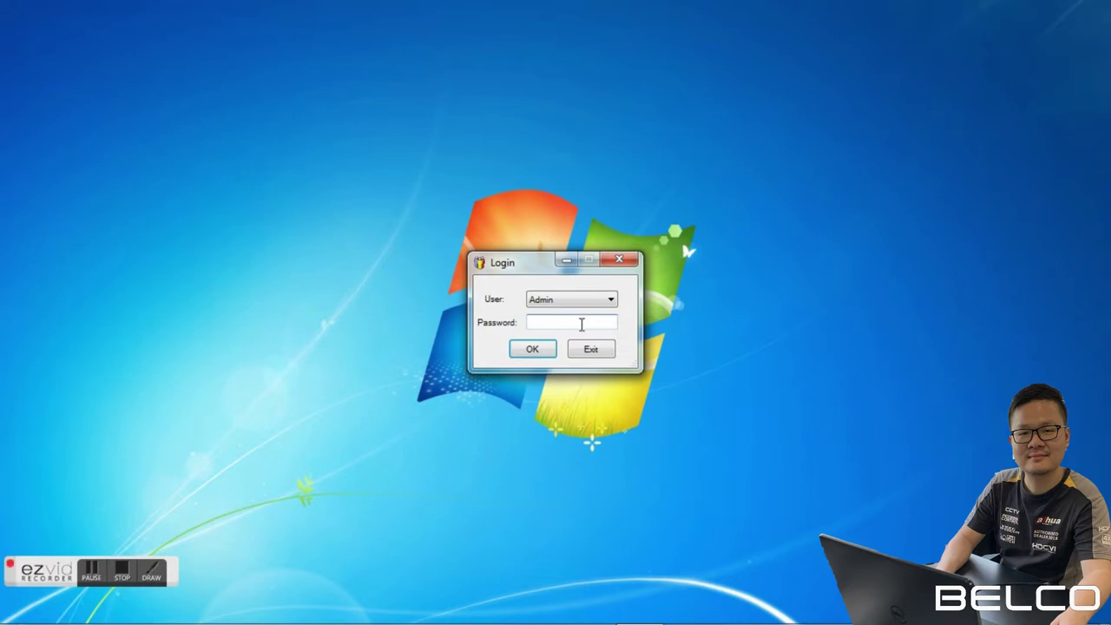
pyautogui.click(540, 347)
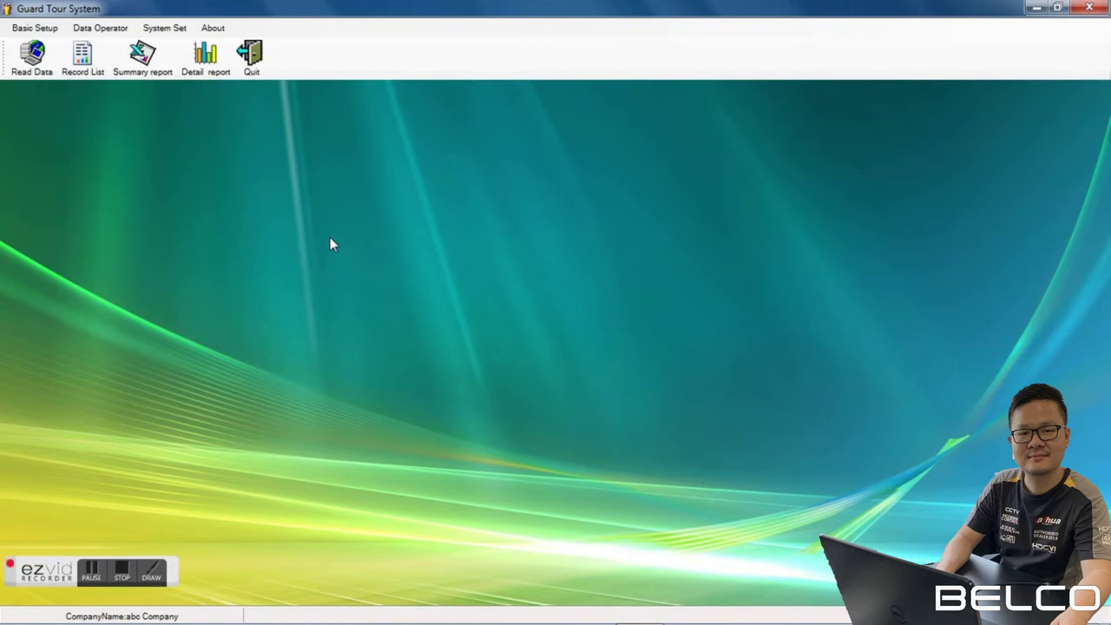
# Step: Open the checkpoint setup and download the checkpoint data from the reader
pyautogui.click(46, 35)
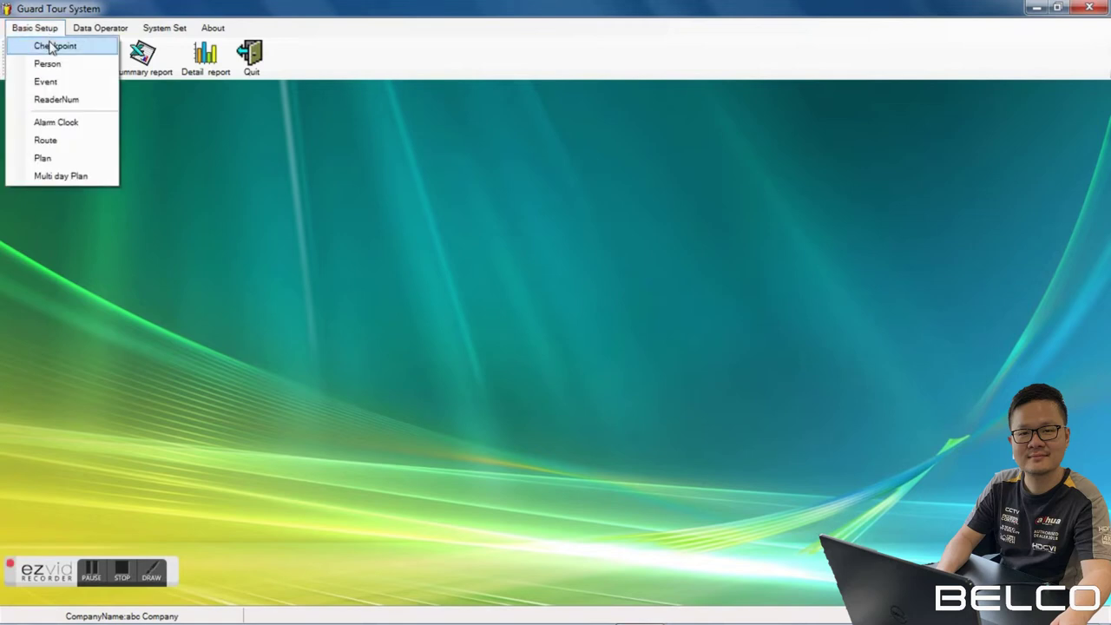
pyautogui.click(50, 47)
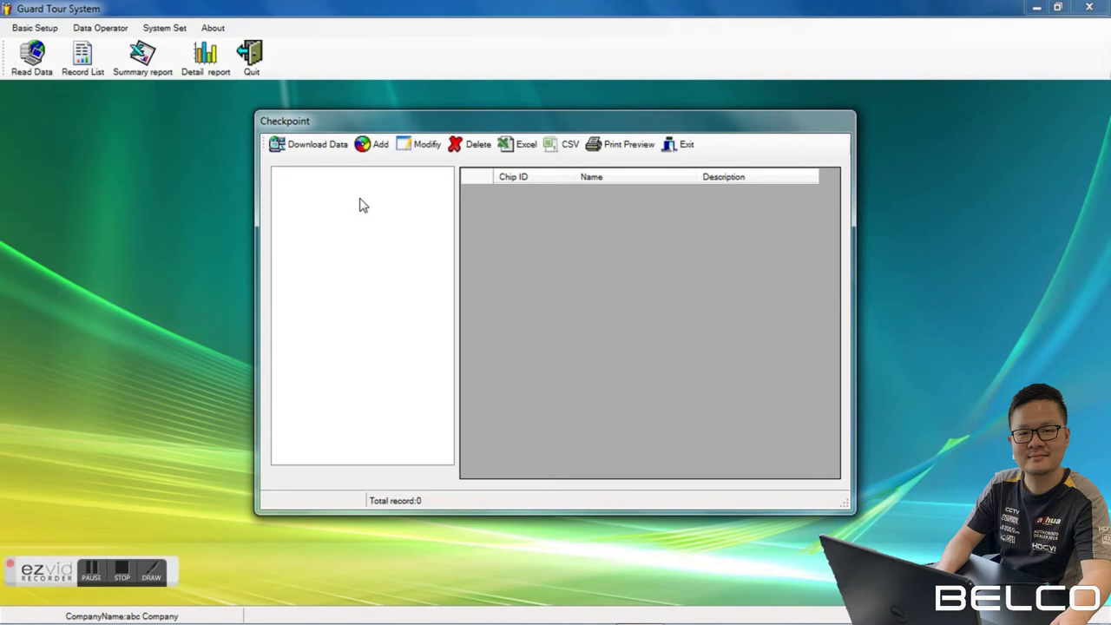
pyautogui.click(315, 148)
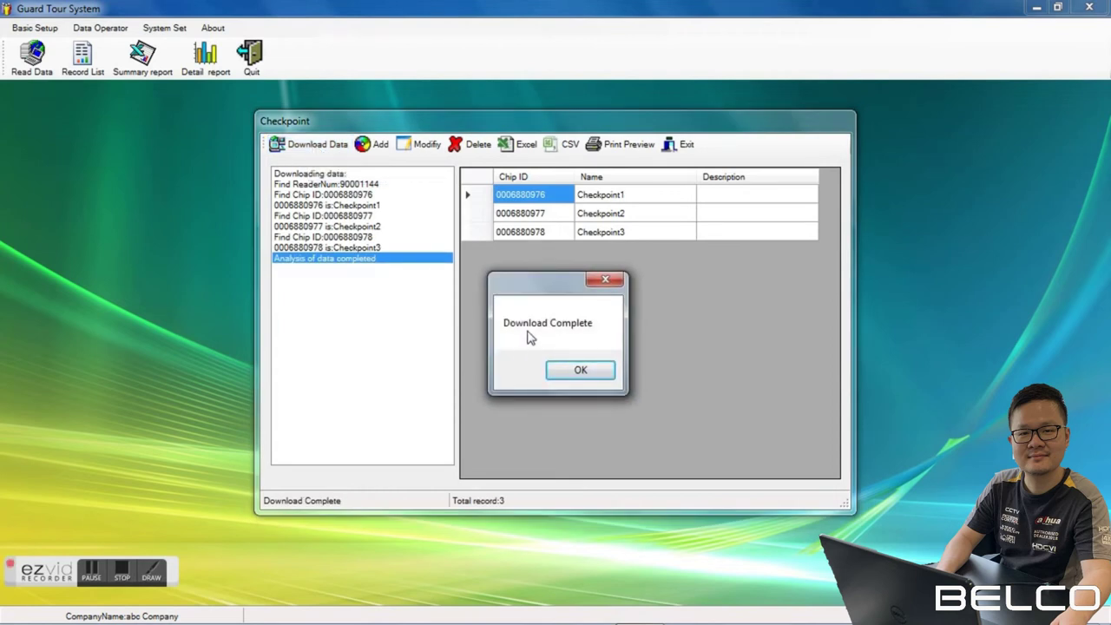
pyautogui.click(579, 367)
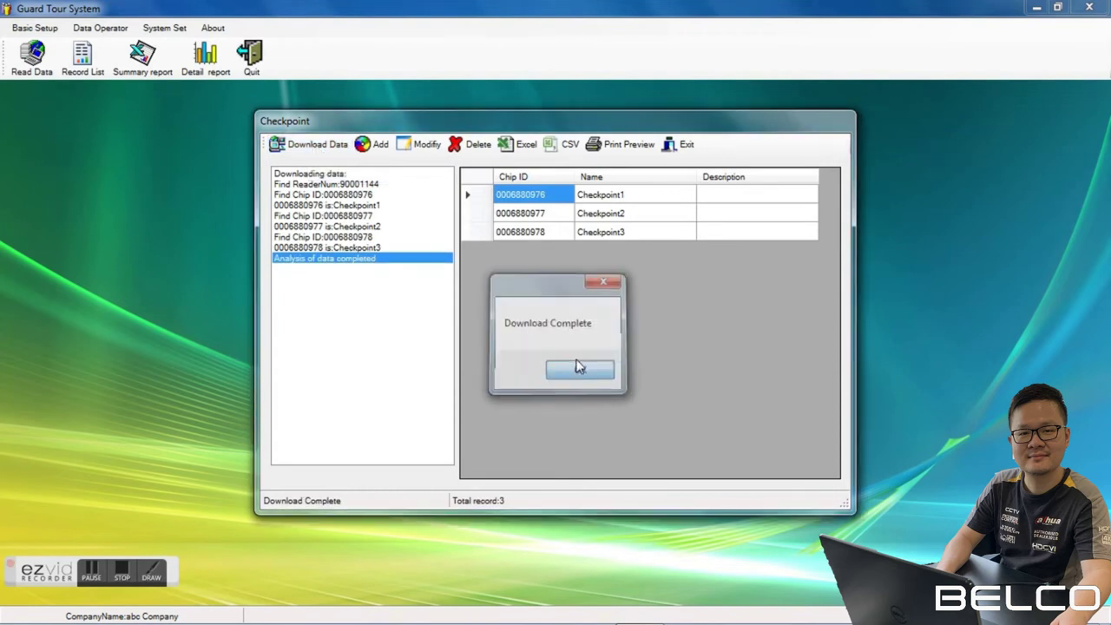
# Step: Examine the chip IDs and names of the downloaded checkpoint records
pyautogui.click(540, 215)
pyautogui.click(540, 198)
pyautogui.click(540, 214)
pyautogui.click(542, 230)
pyautogui.click(540, 214)
pyautogui.click(540, 196)
pyautogui.click(540, 215)
pyautogui.click(541, 231)
pyautogui.click(540, 215)
pyautogui.click(541, 196)
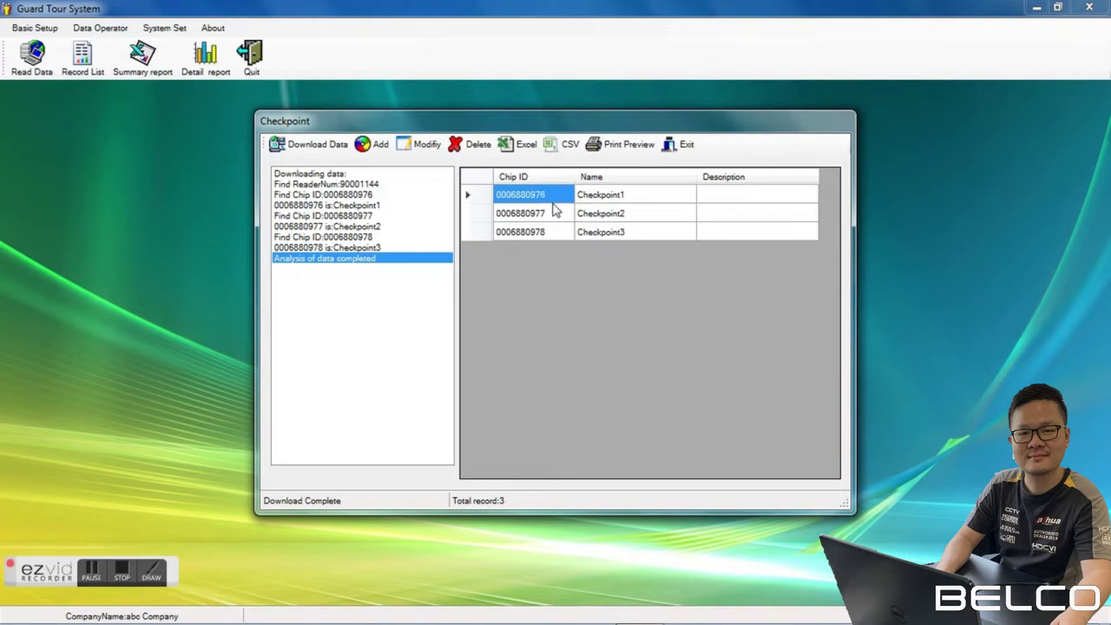
pyautogui.click(534, 214)
pyautogui.click(535, 196)
pyautogui.click(534, 214)
pyautogui.click(531, 232)
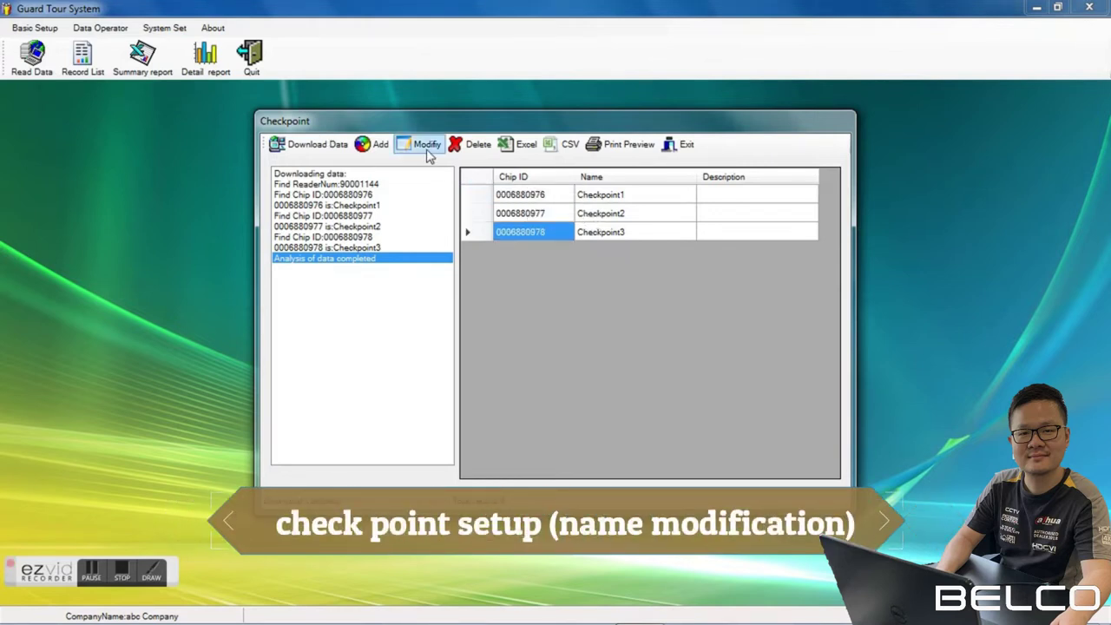
# Step: Rename Checkpoint1 as "Main Gate" and save the record
pyautogui.click(520, 196)
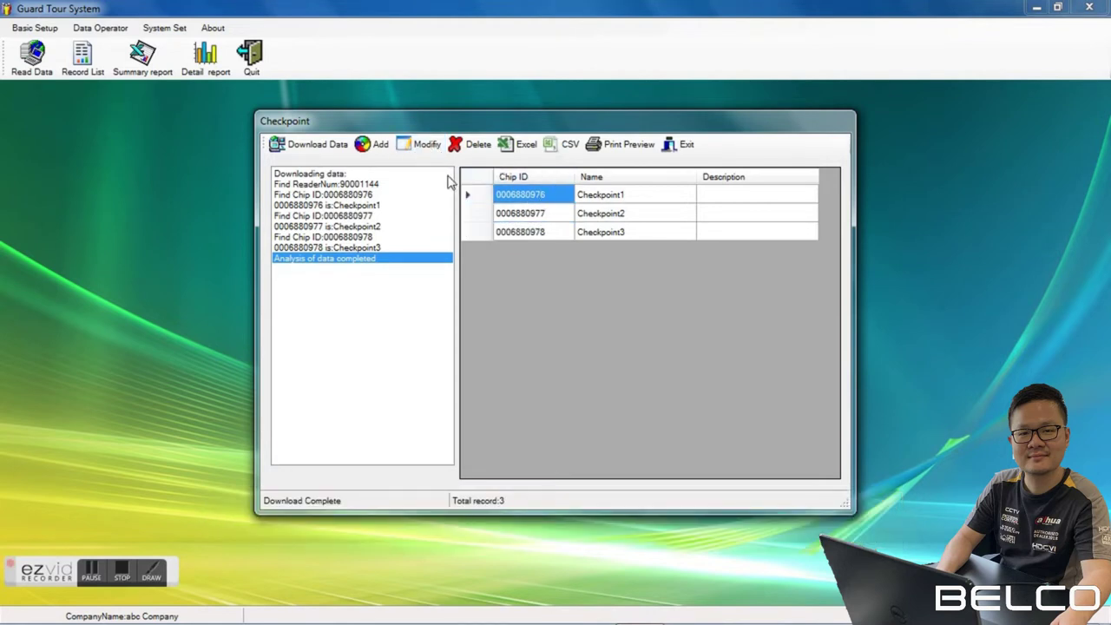
pyautogui.click(423, 148)
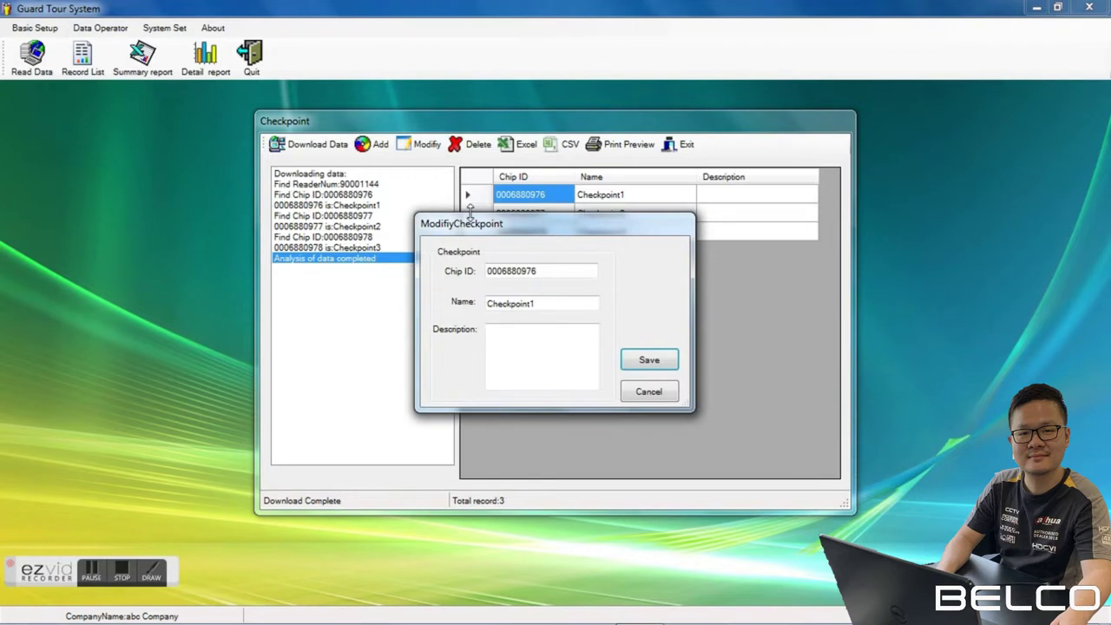
pyautogui.doubleClick(509, 304)
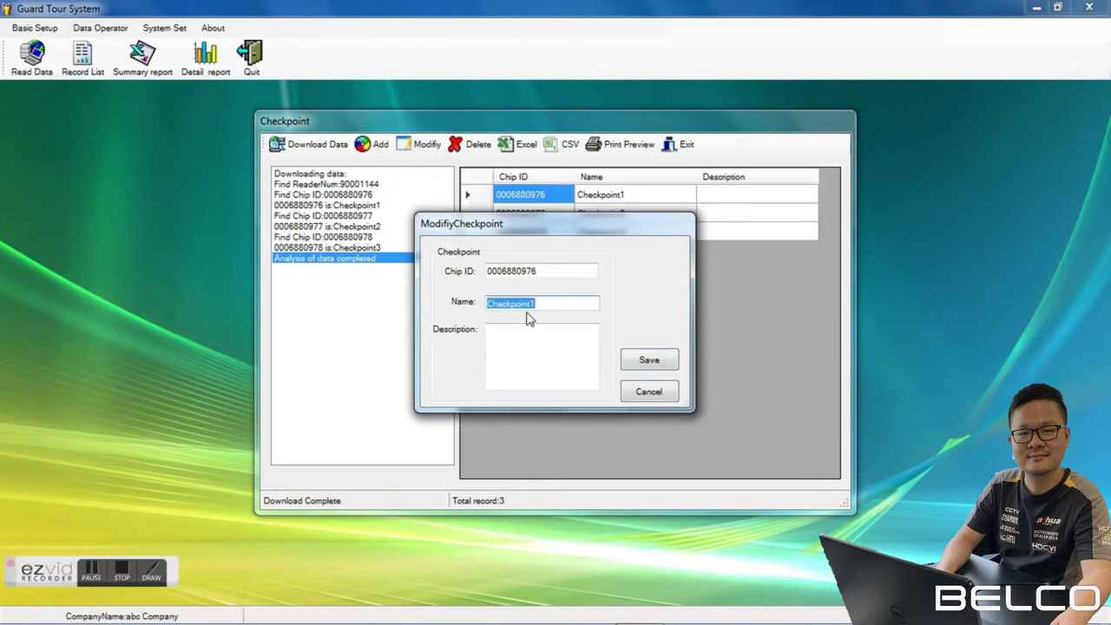
pyautogui.write('Main ')
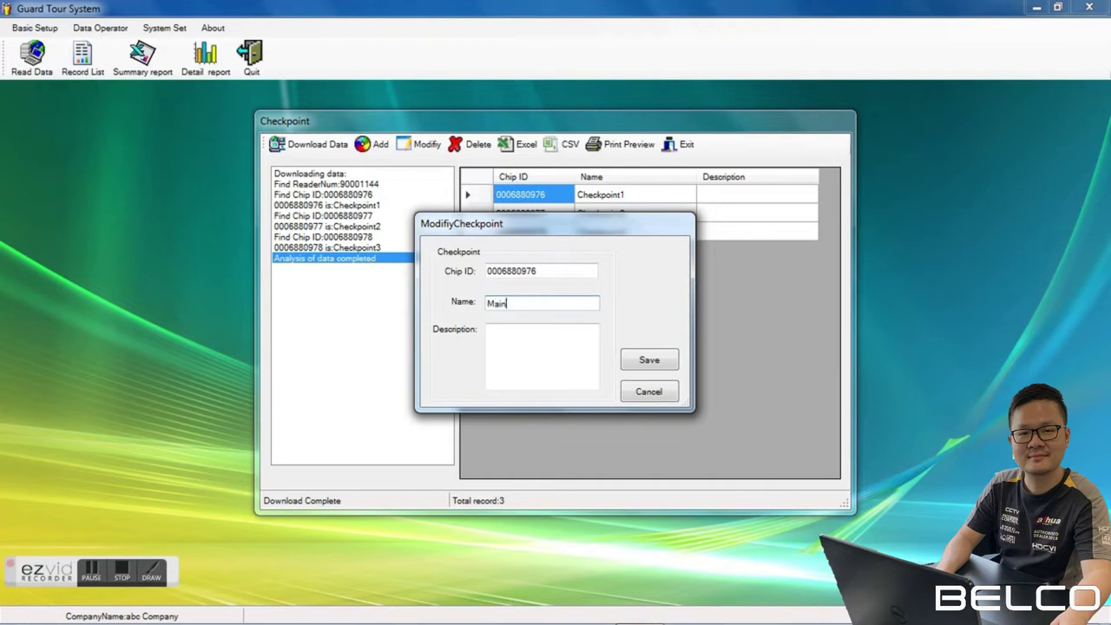
pyautogui.write('Gate')
pyautogui.click(646, 359)
# Step: Rename Checkpoint2 as "Door1" and save the record
pyautogui.click(520, 214)
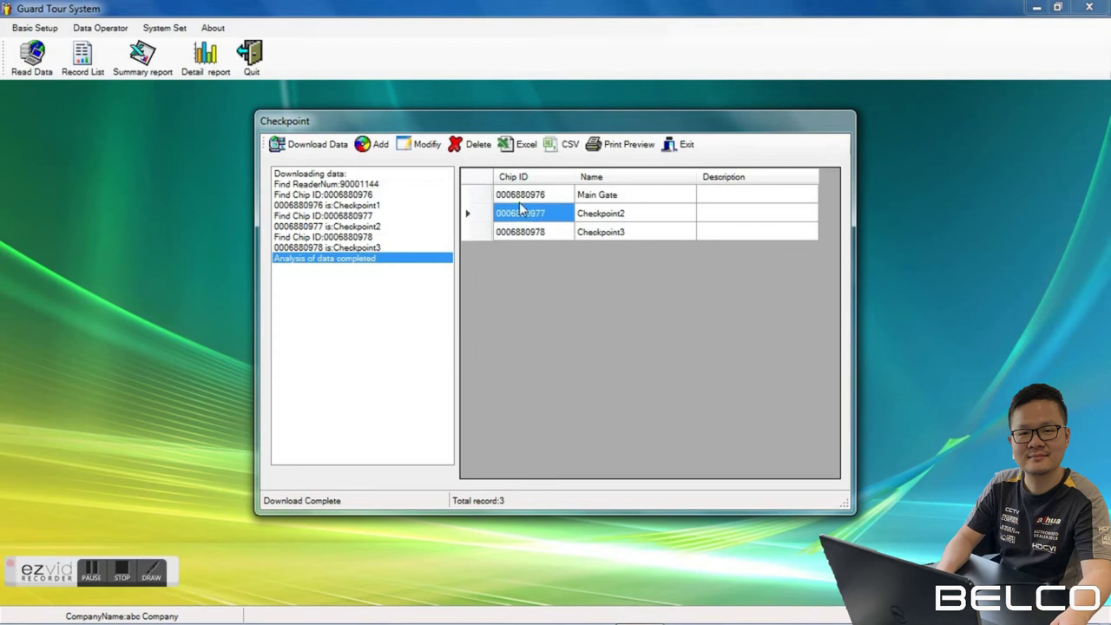
pyautogui.click(413, 147)
pyautogui.doubleClick(514, 304)
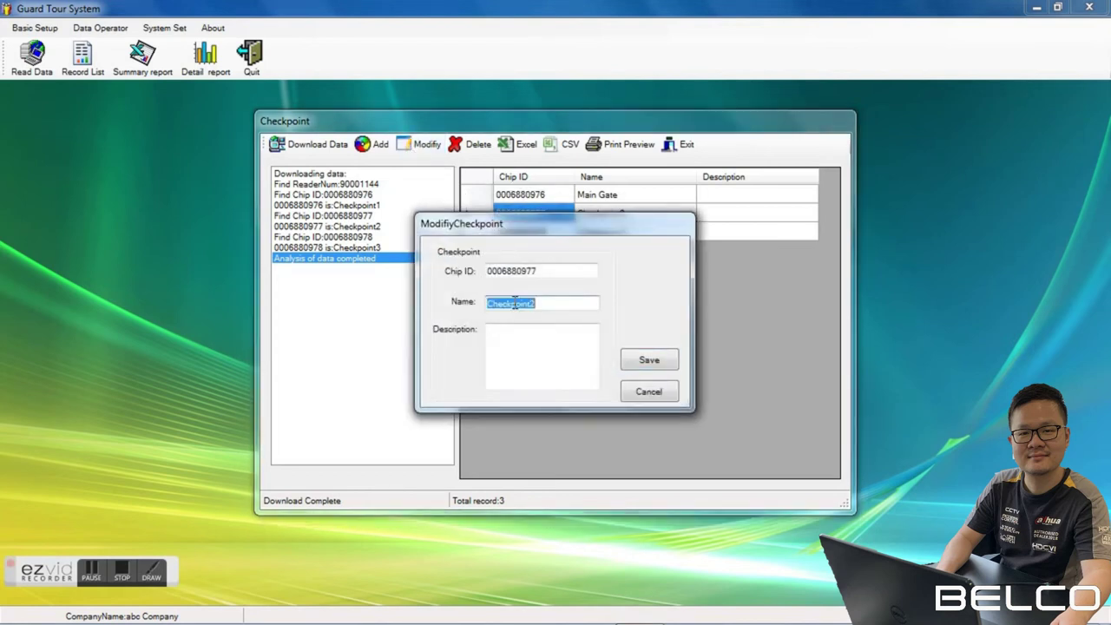
pyautogui.write('Door1')
pyautogui.click(664, 362)
# Step: Rename Checkpoint3 as "Door2", save the record and leave the checkpoint setup
pyautogui.click(530, 232)
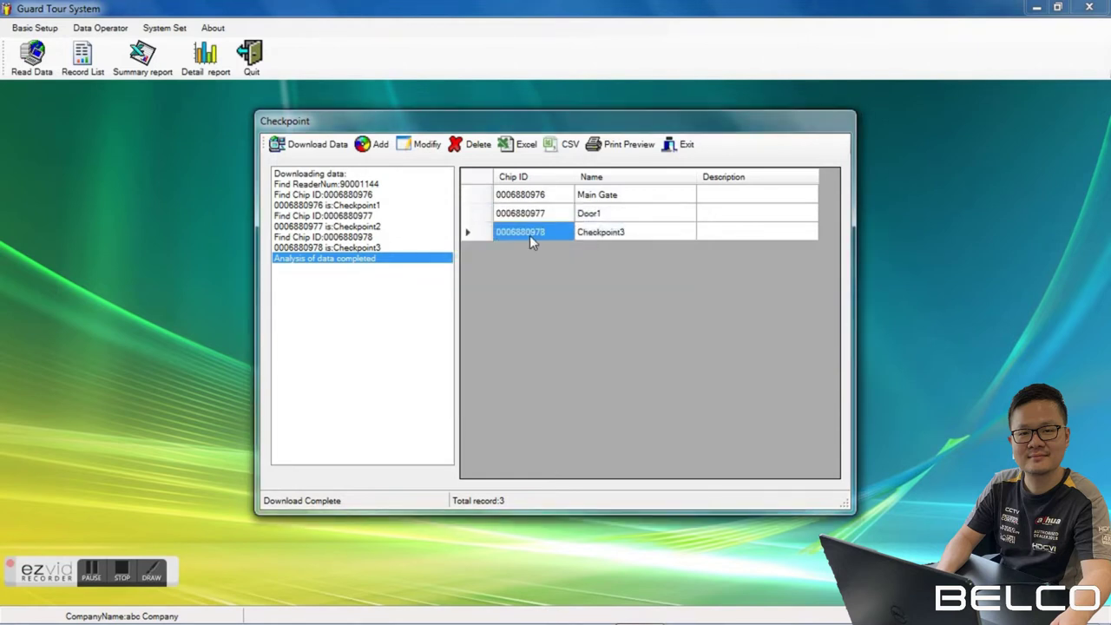
pyautogui.click(404, 146)
pyautogui.doubleClick(551, 304)
pyautogui.write('Door2')
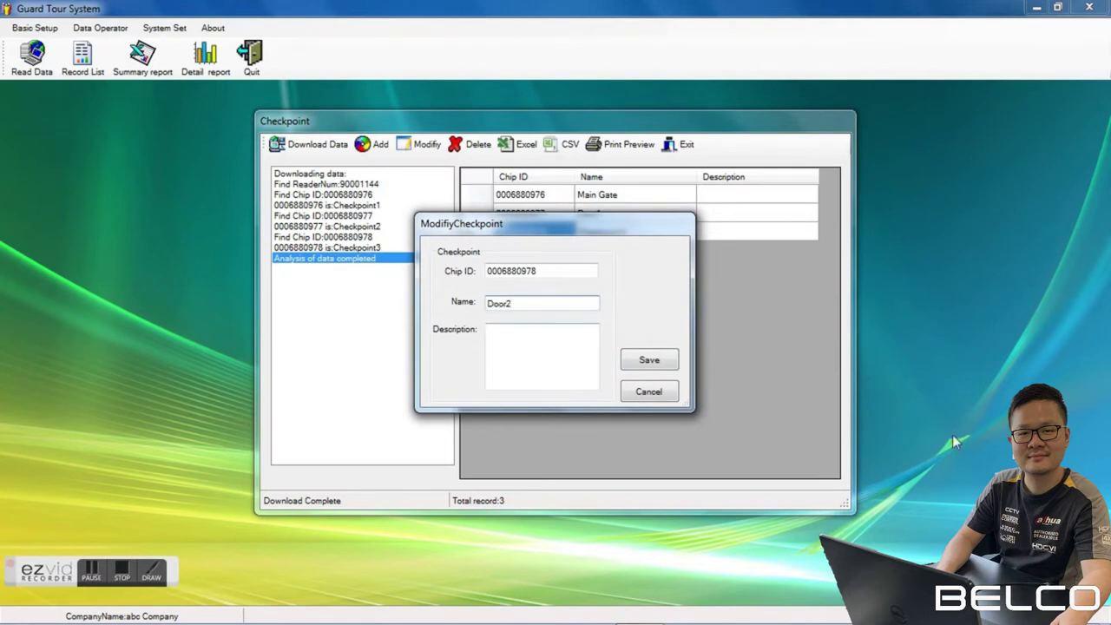
pyautogui.click(636, 359)
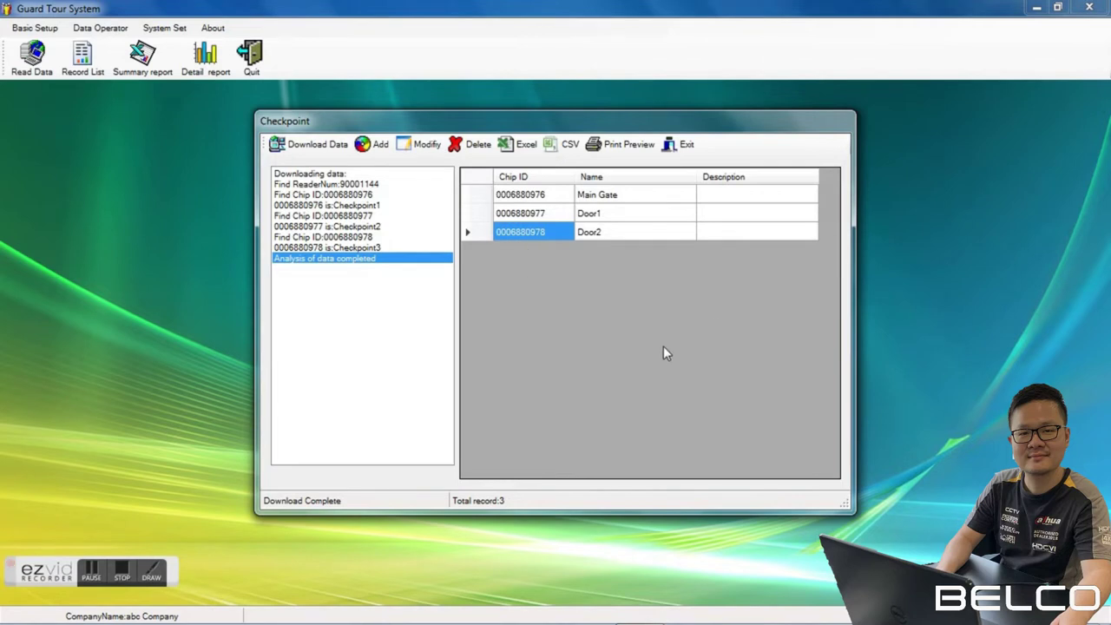
pyautogui.click(685, 148)
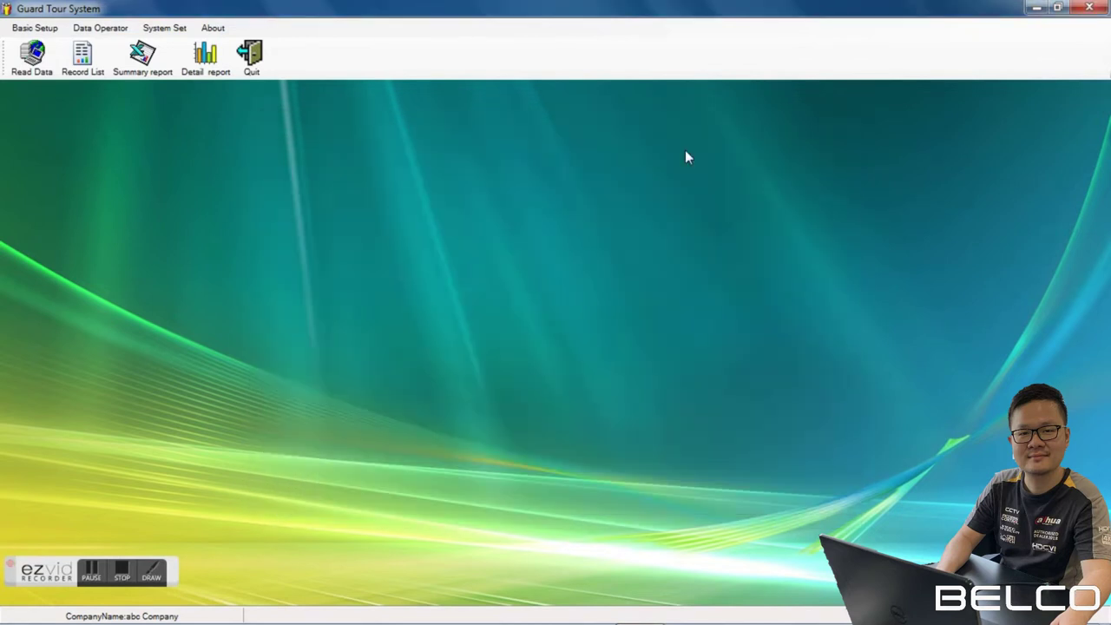
# Step: Open the person setup and download the person data from the reader
pyautogui.click(41, 32)
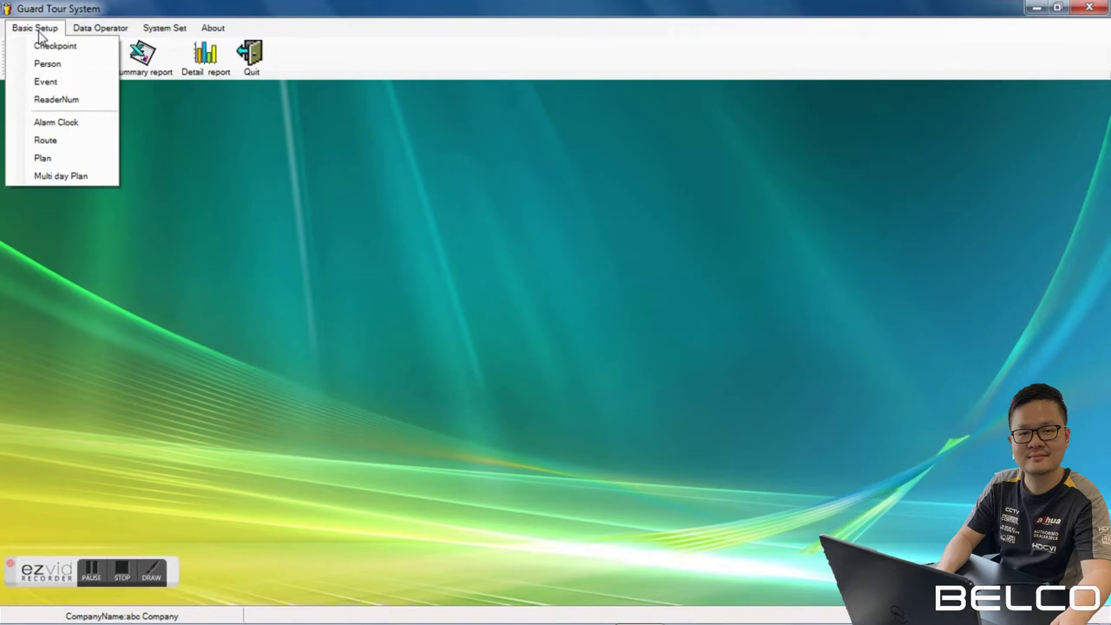
pyautogui.click(77, 66)
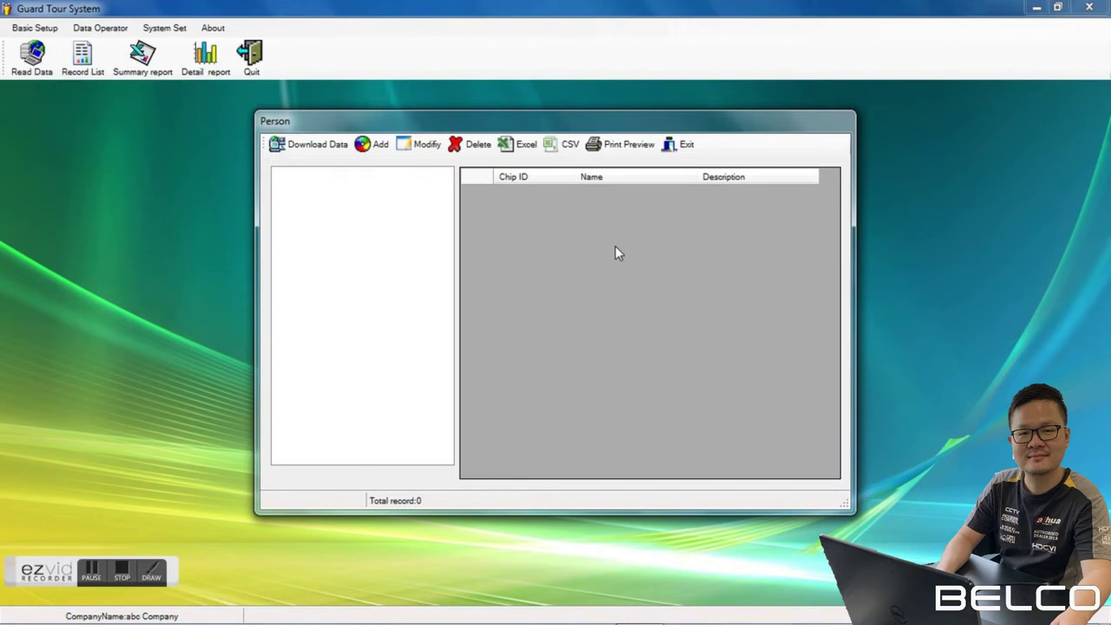
pyautogui.click(319, 150)
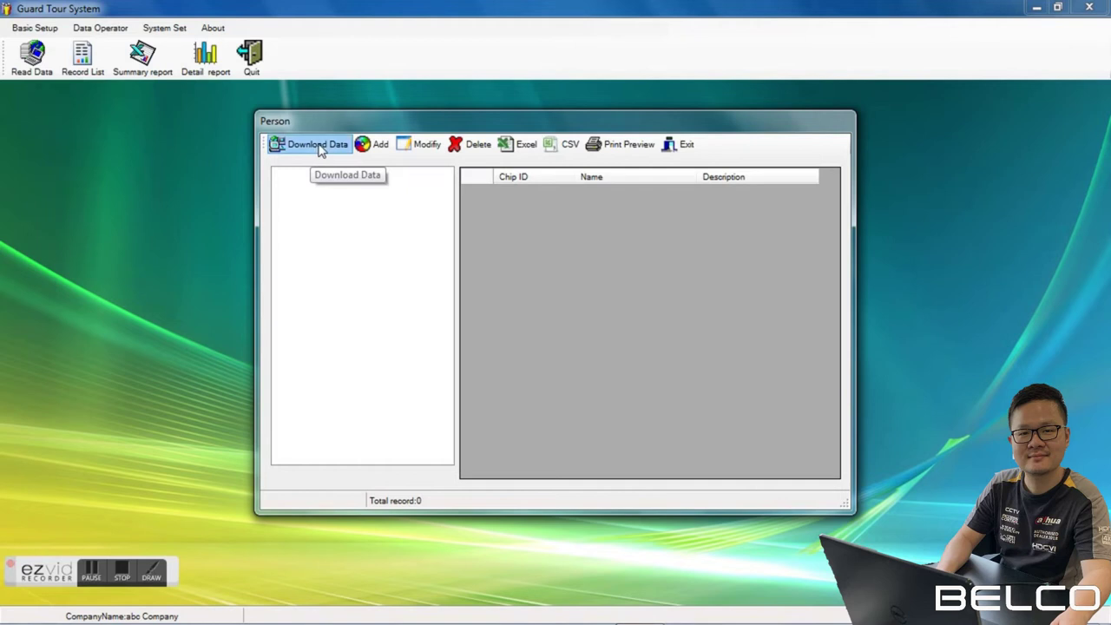
pyautogui.click(580, 372)
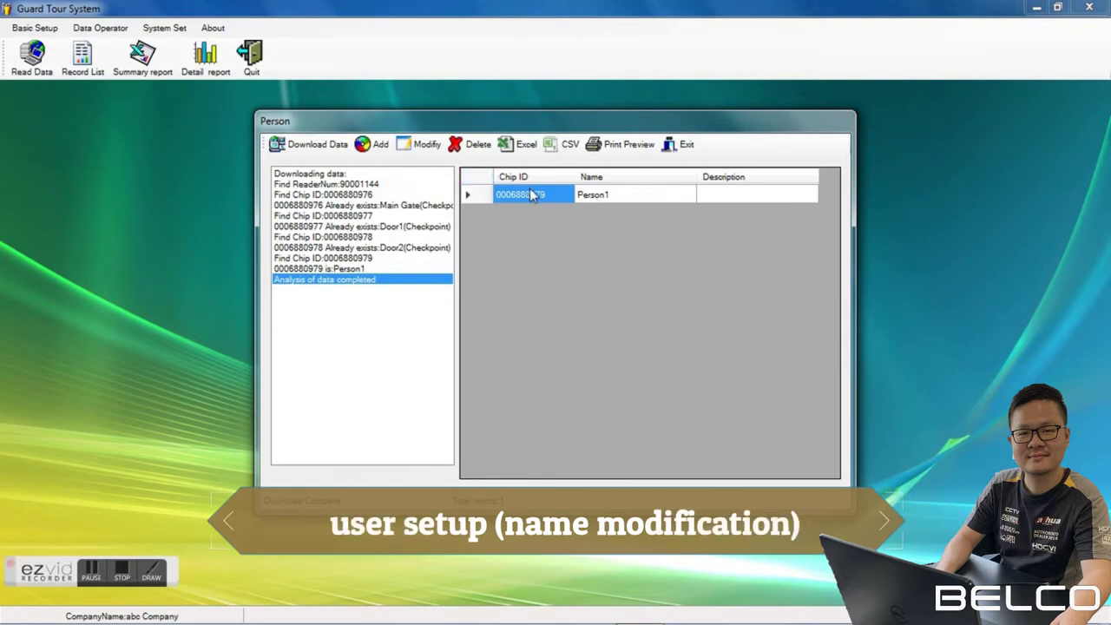
# Step: Replace the name Person1 with the guard's own name, save the record and leave the person setup
pyautogui.click(424, 146)
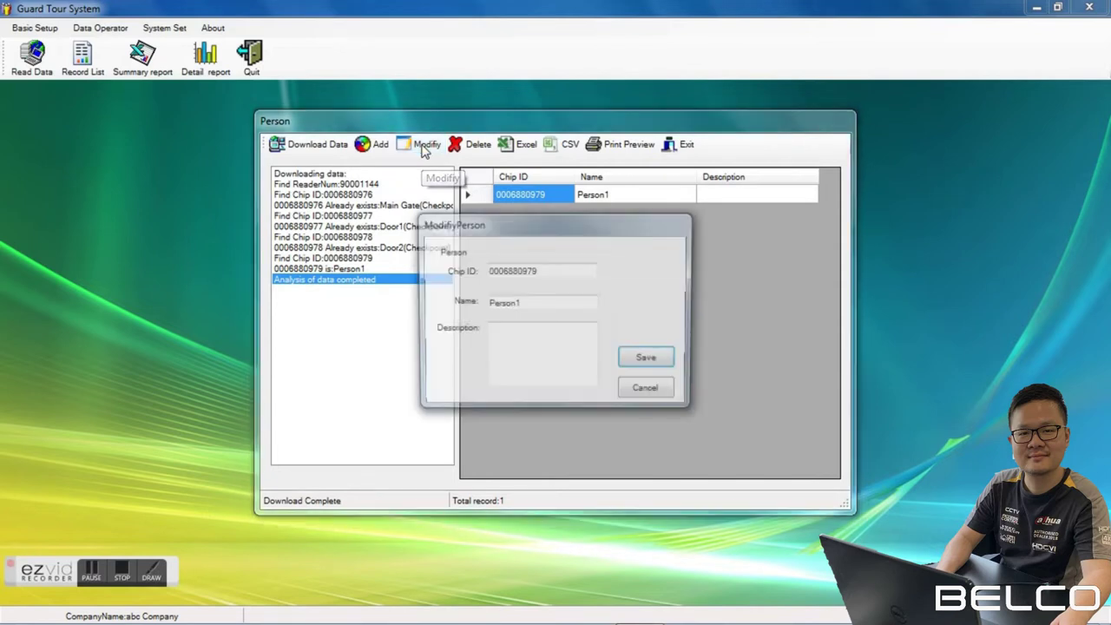
pyautogui.doubleClick(518, 303)
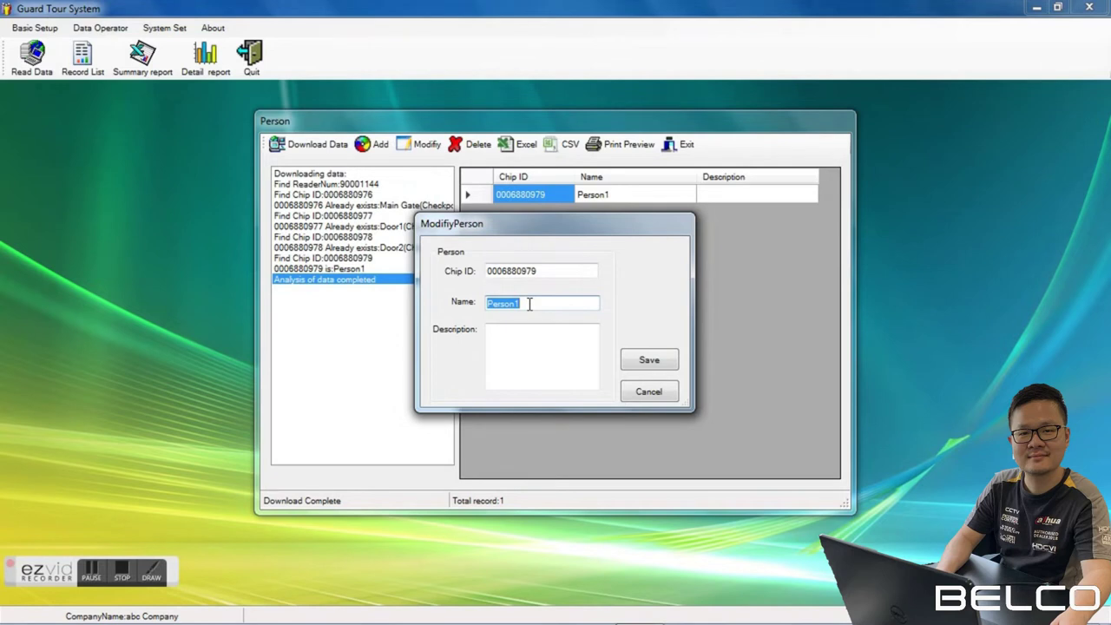
pyautogui.write('Per')
pyautogui.click(635, 366)
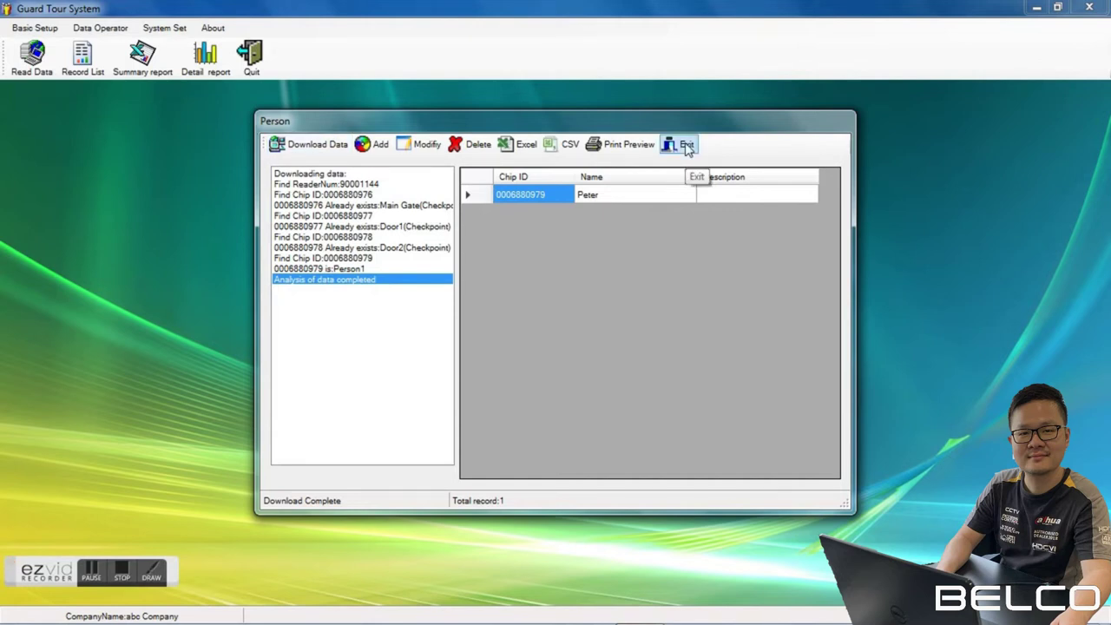
pyautogui.click(686, 147)
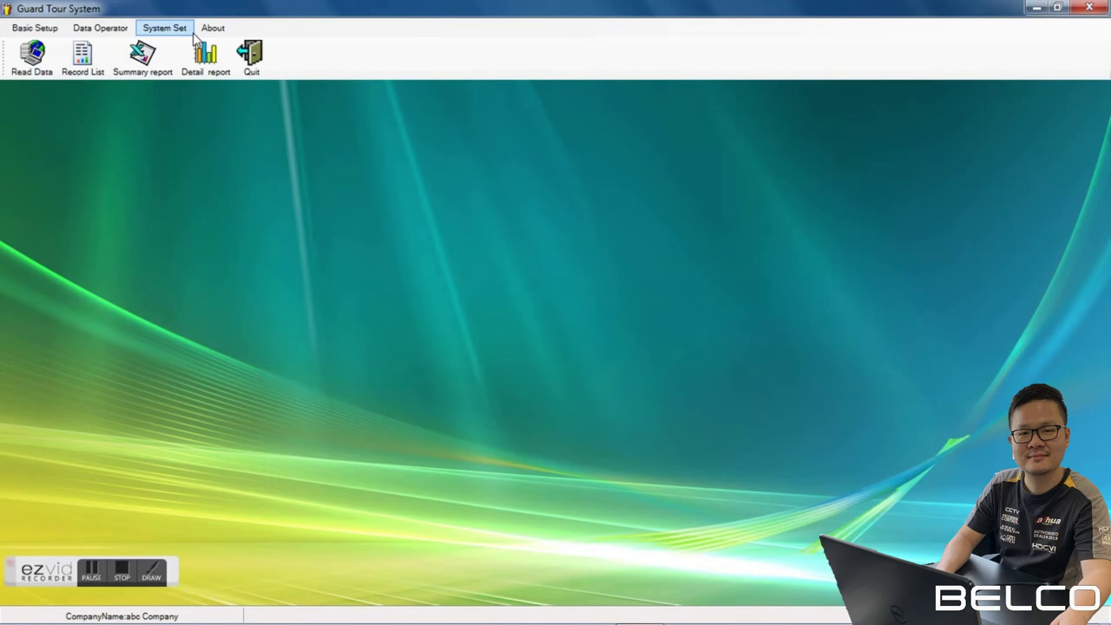
# Step: Open the reader number setup and download the connected reader's number
pyautogui.click(48, 29)
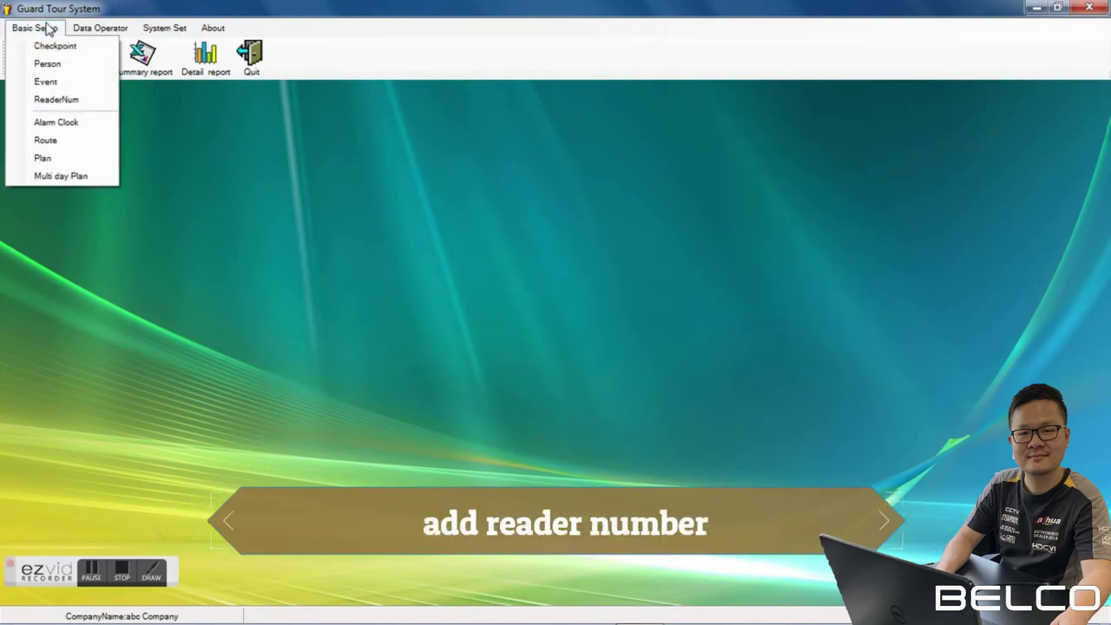
pyautogui.click(56, 100)
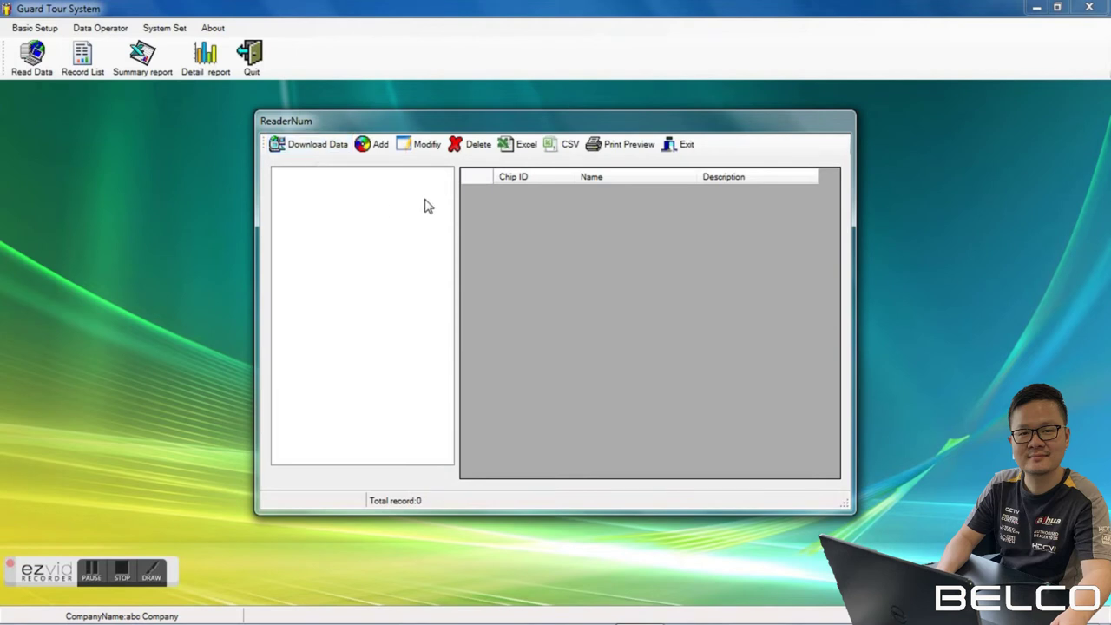
pyautogui.click(311, 149)
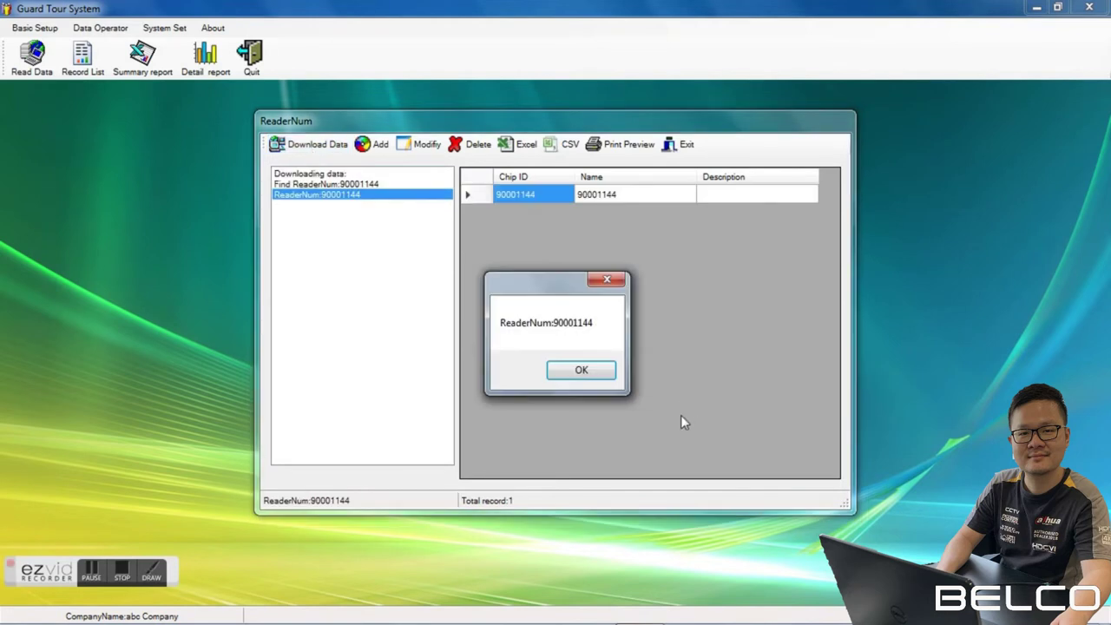
pyautogui.click(582, 371)
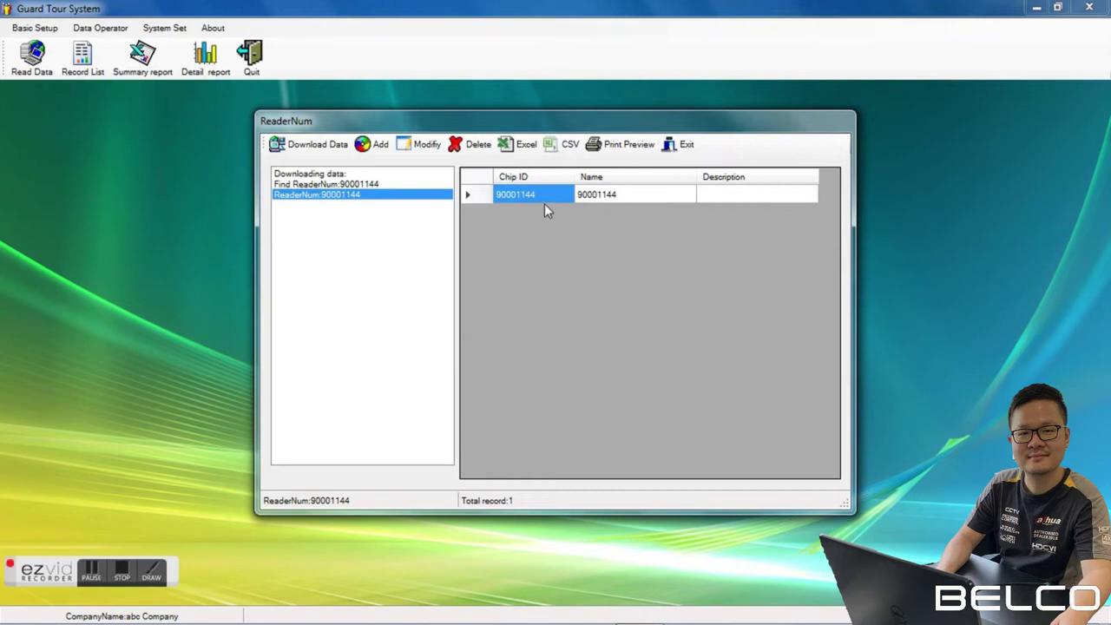
# Step: Open the downloaded reader record's name for editing
pyautogui.click(434, 153)
pyautogui.click(564, 302)
pyautogui.doubleClick(563, 302)
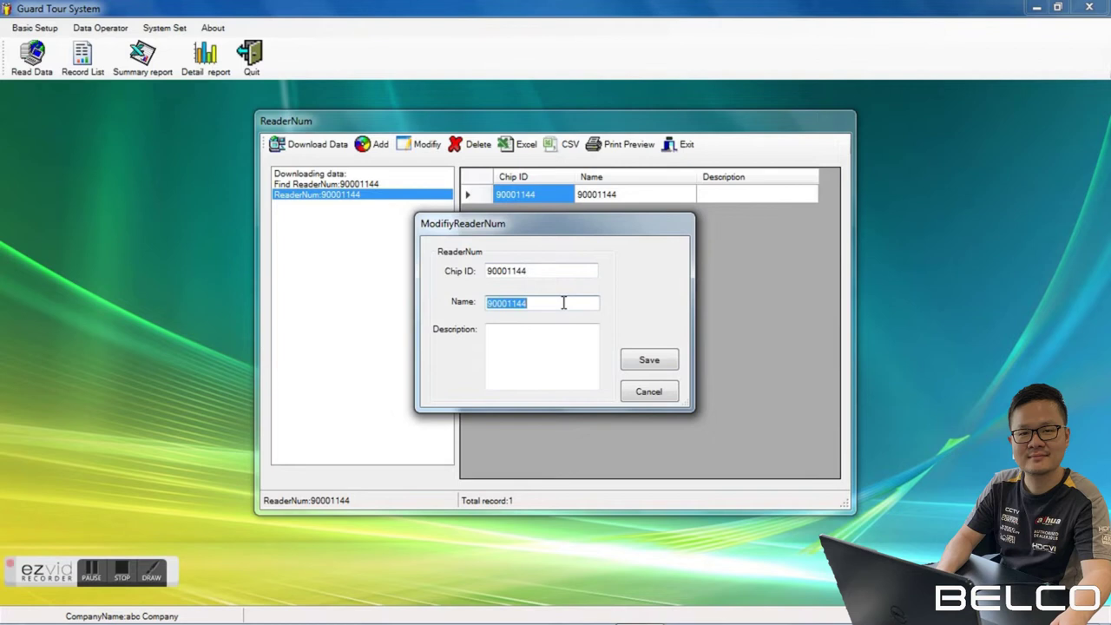
pyautogui.write('Patr')
pyautogui.press('BackSpace')
pyautogui.press('BackSpace')
pyautogui.press('BackSpace')
pyautogui.press('BackSpace')
# Step: Name the reader "Guard house 1", save the record and leave the reader number setup
pyautogui.write('Guard house 1')
pyautogui.click(648, 361)
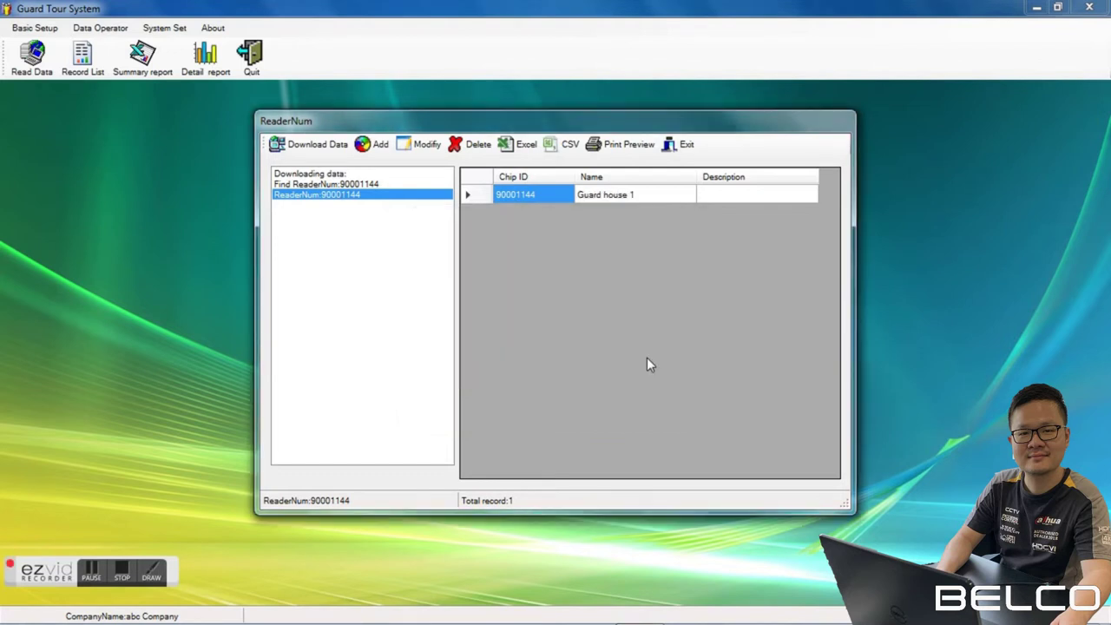
pyautogui.click(690, 151)
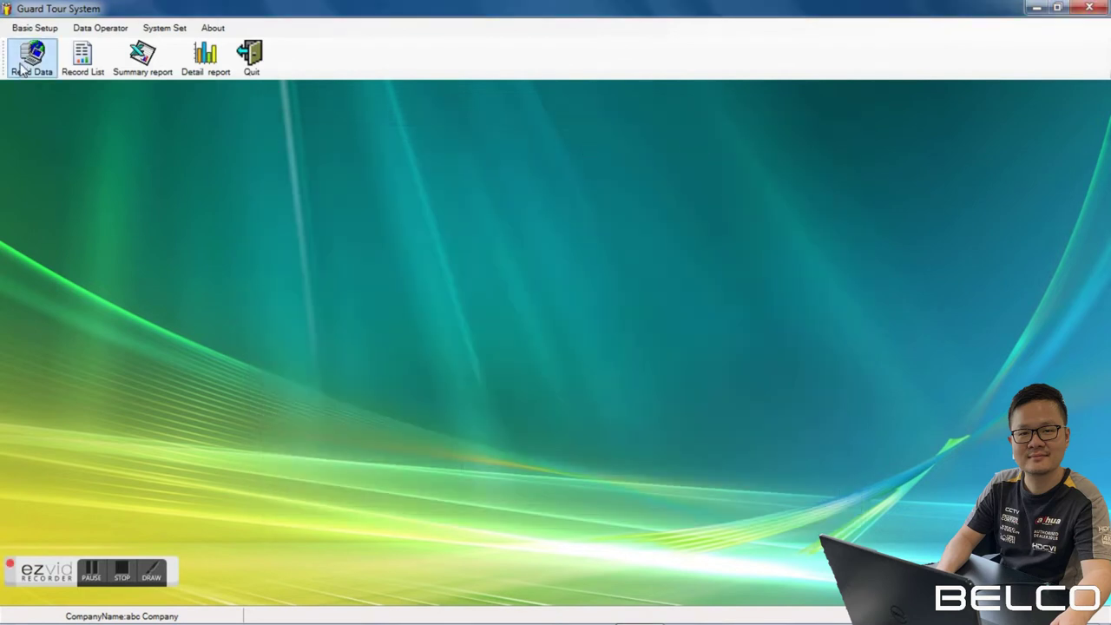
# Step: Open the route setup, add a new route named "Route 1" and save it
pyautogui.click(26, 29)
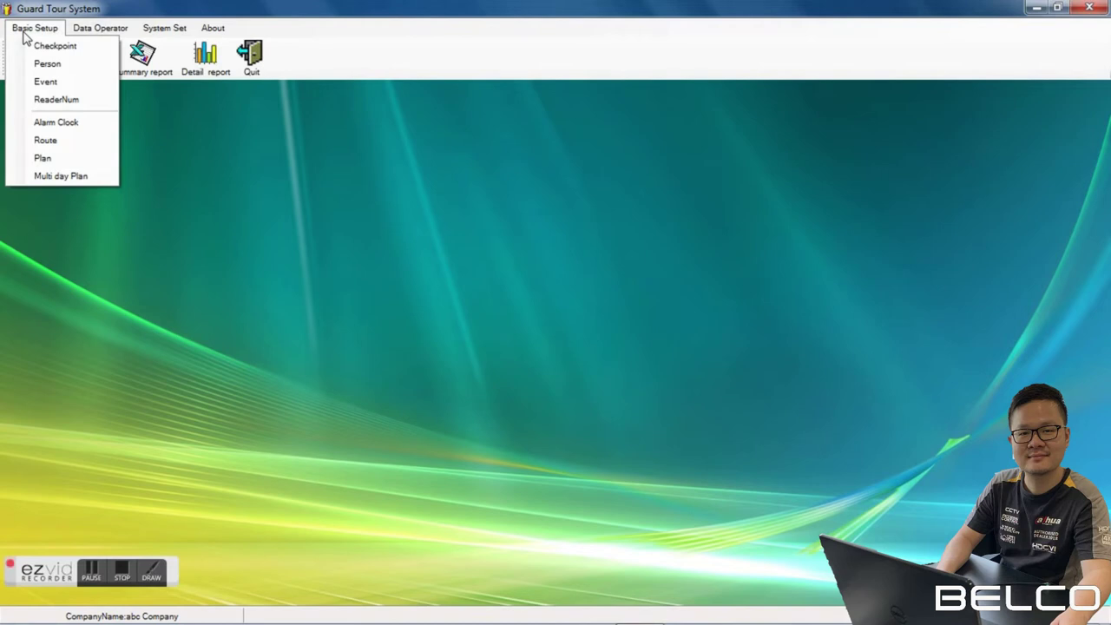
pyautogui.click(61, 145)
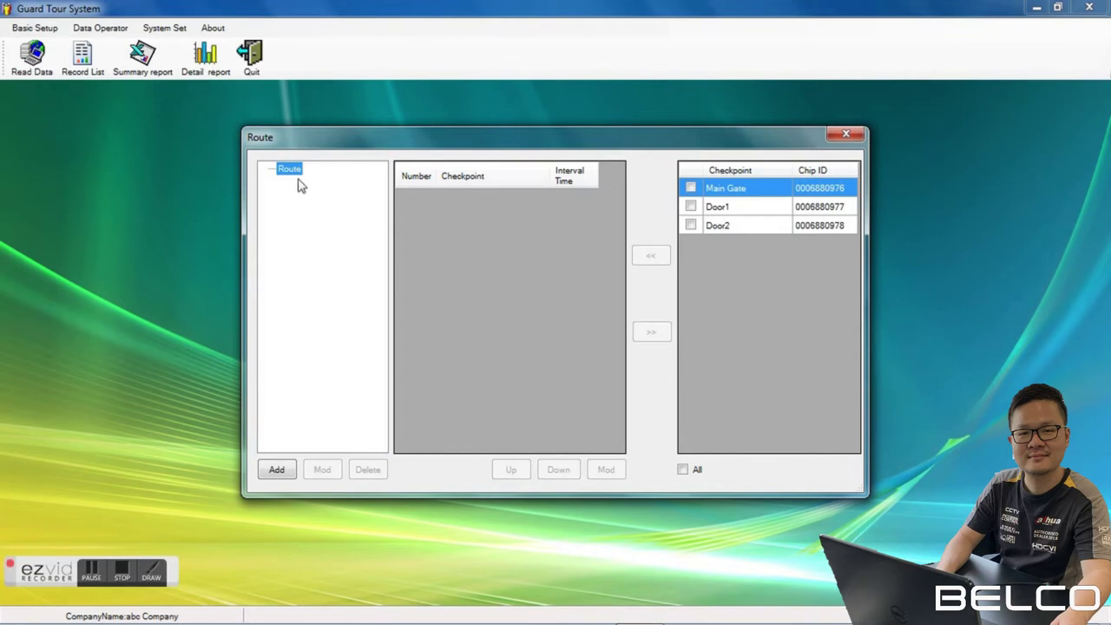
pyautogui.click(277, 470)
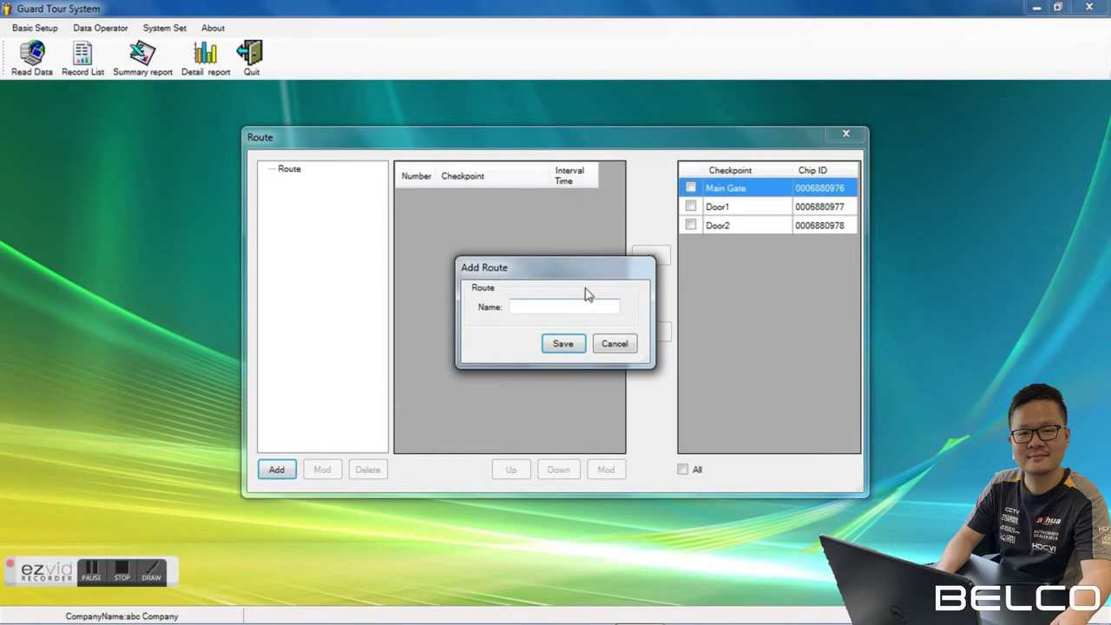
pyautogui.click(589, 304)
pyautogui.write('Route 1')
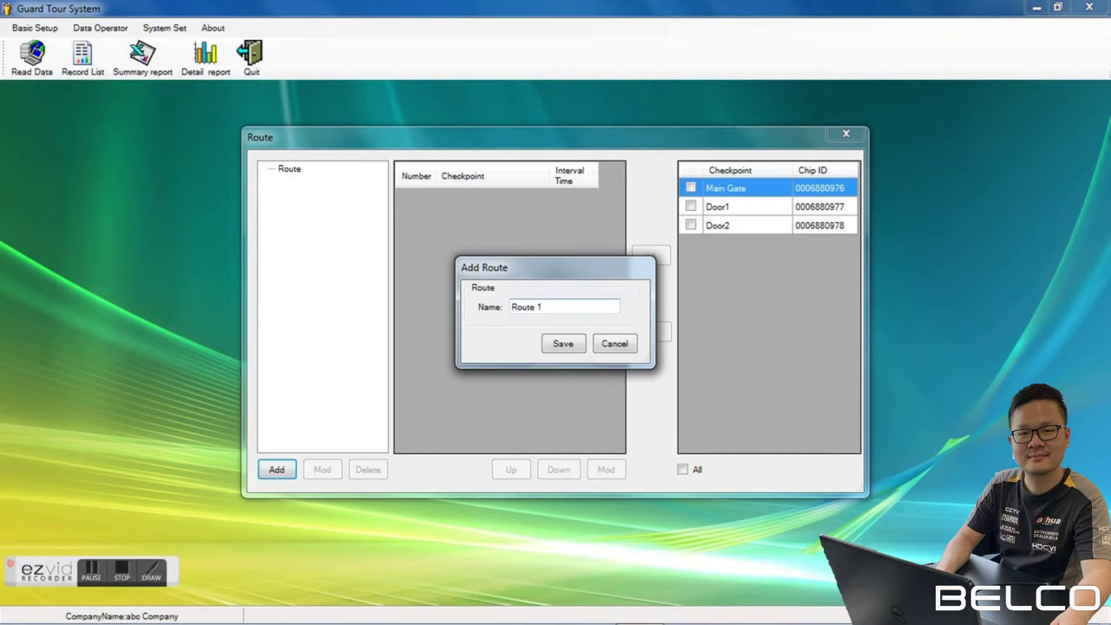
pyautogui.click(573, 346)
# Step: Assign the checkpoints Main Gate, Door1 and Door2 to Route 1
pyautogui.click(308, 183)
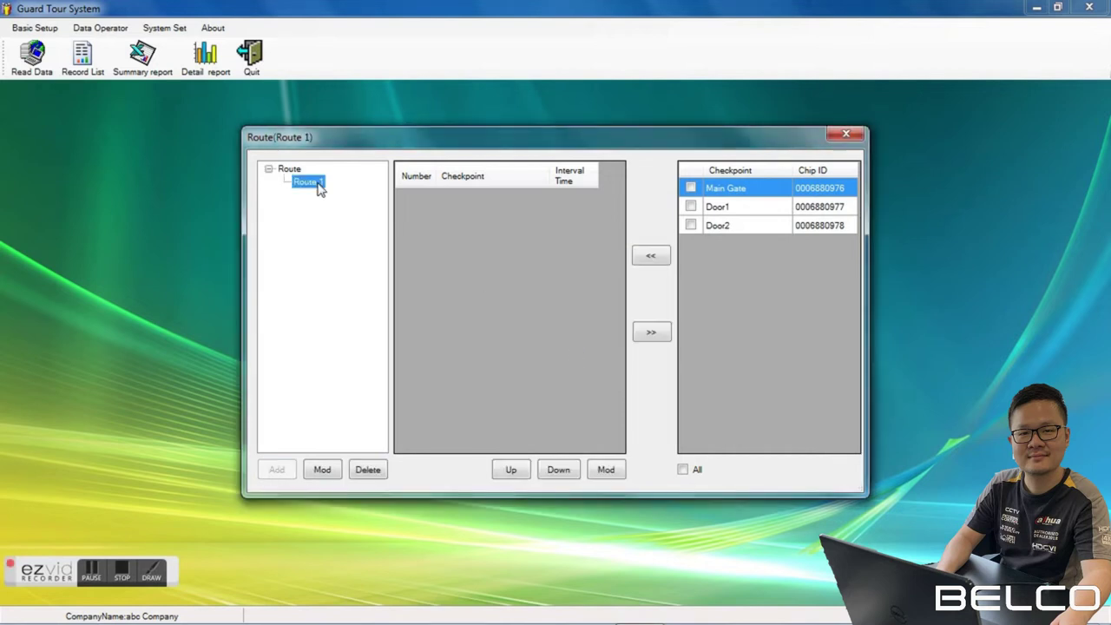
pyautogui.click(690, 188)
pyautogui.click(691, 207)
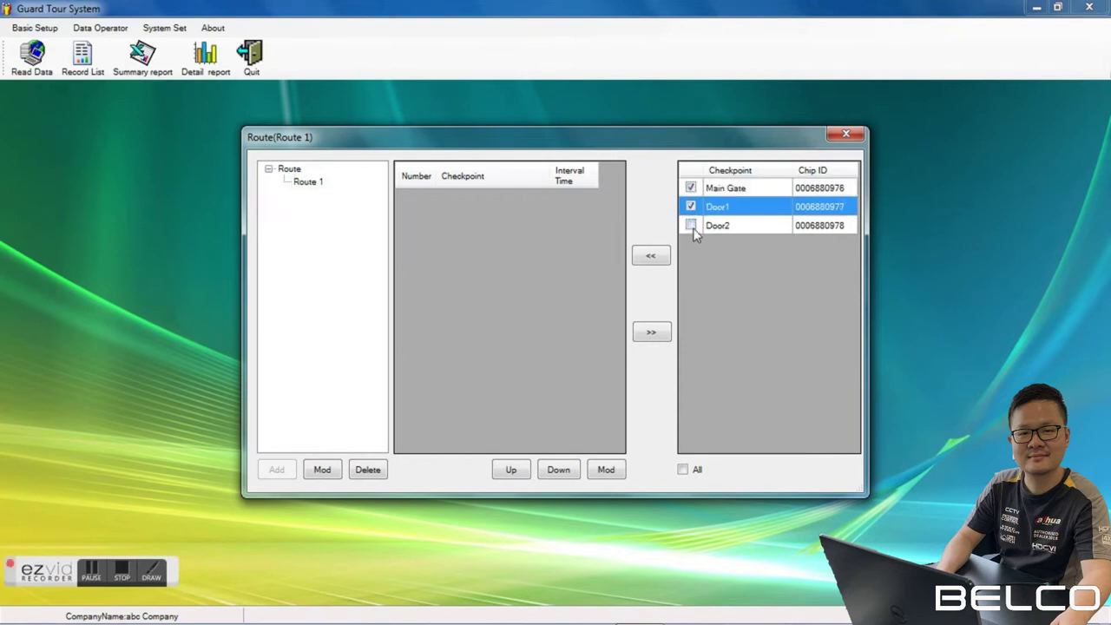
pyautogui.click(690, 225)
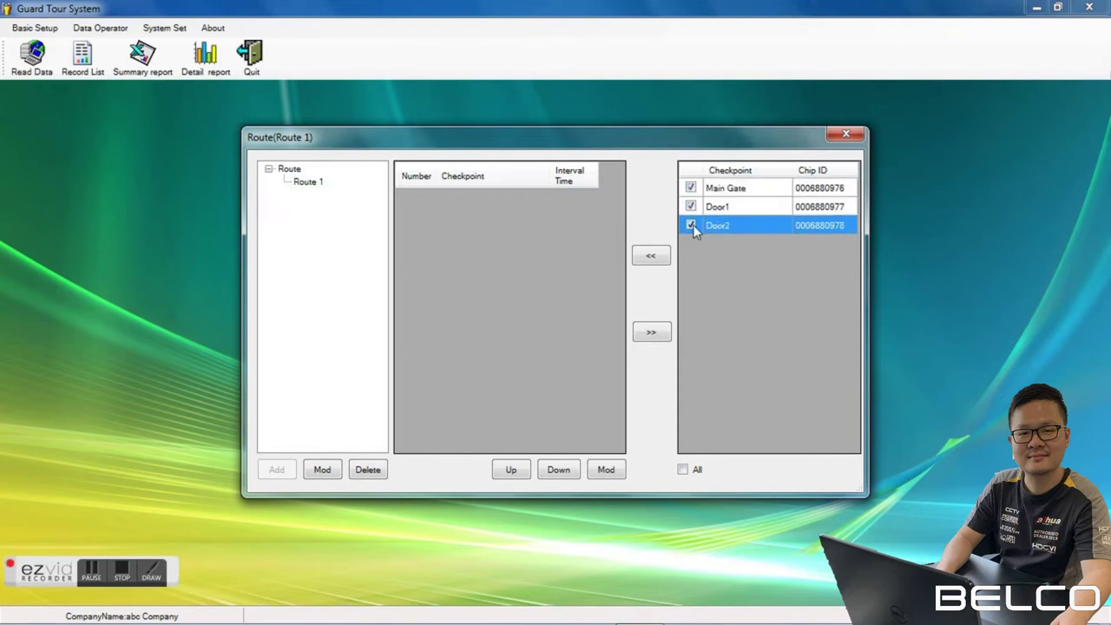
pyautogui.click(646, 257)
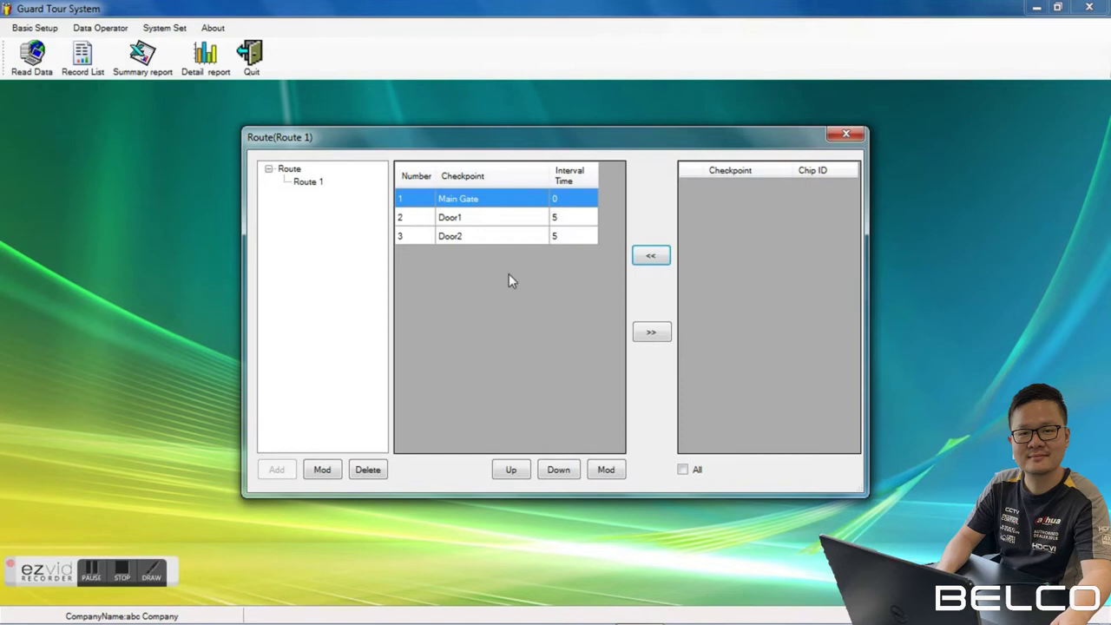
pyautogui.doubleClick(566, 201)
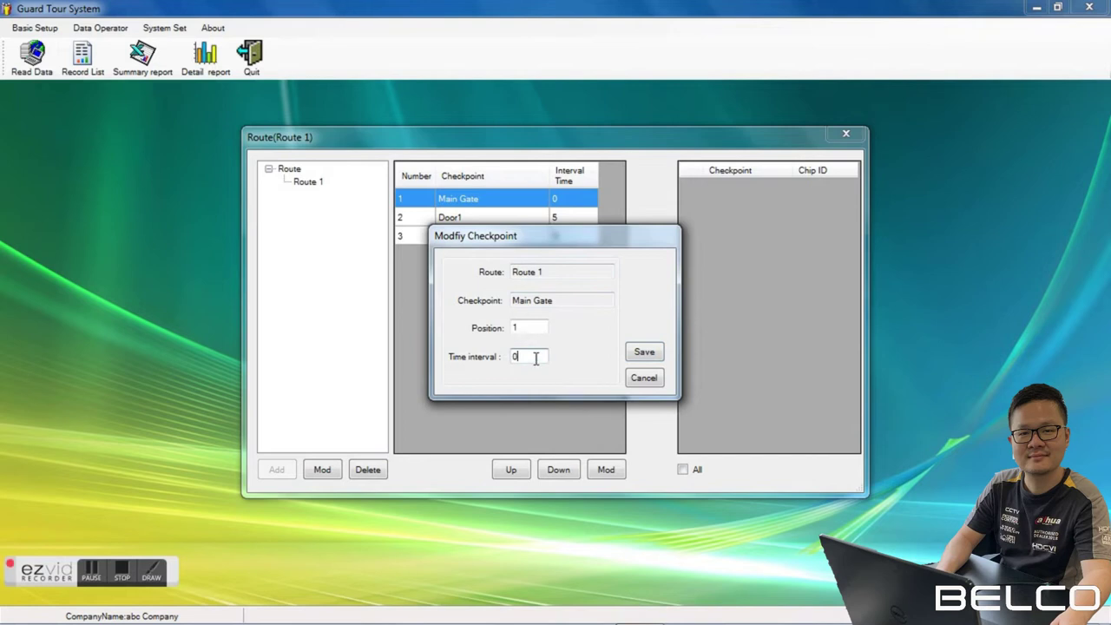
pyautogui.click(643, 378)
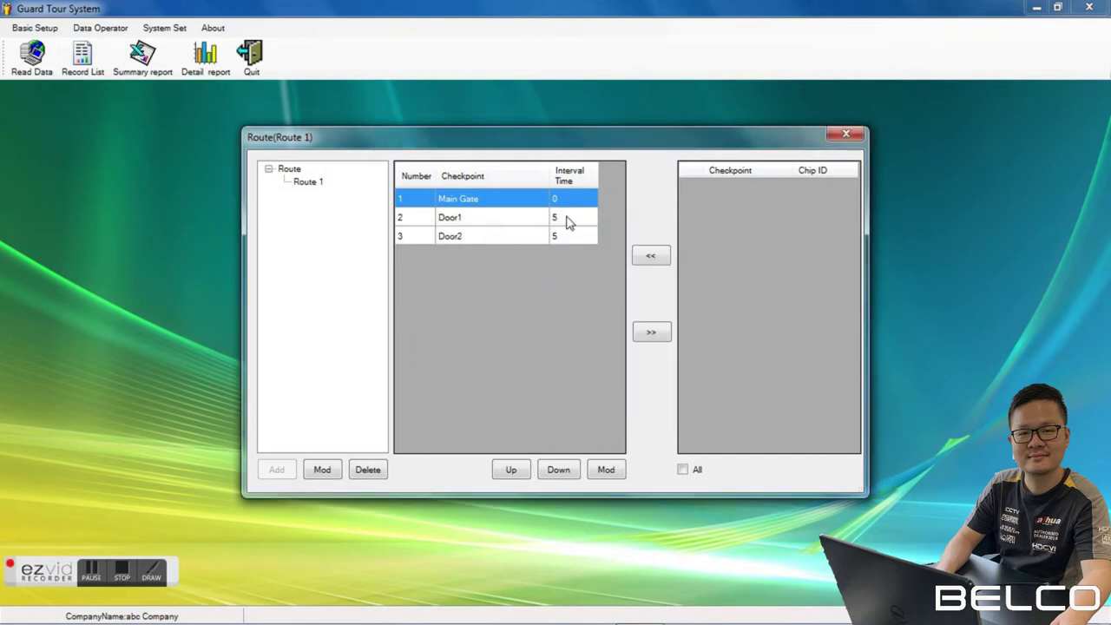
pyautogui.click(512, 219)
pyautogui.click(562, 199)
pyautogui.click(564, 222)
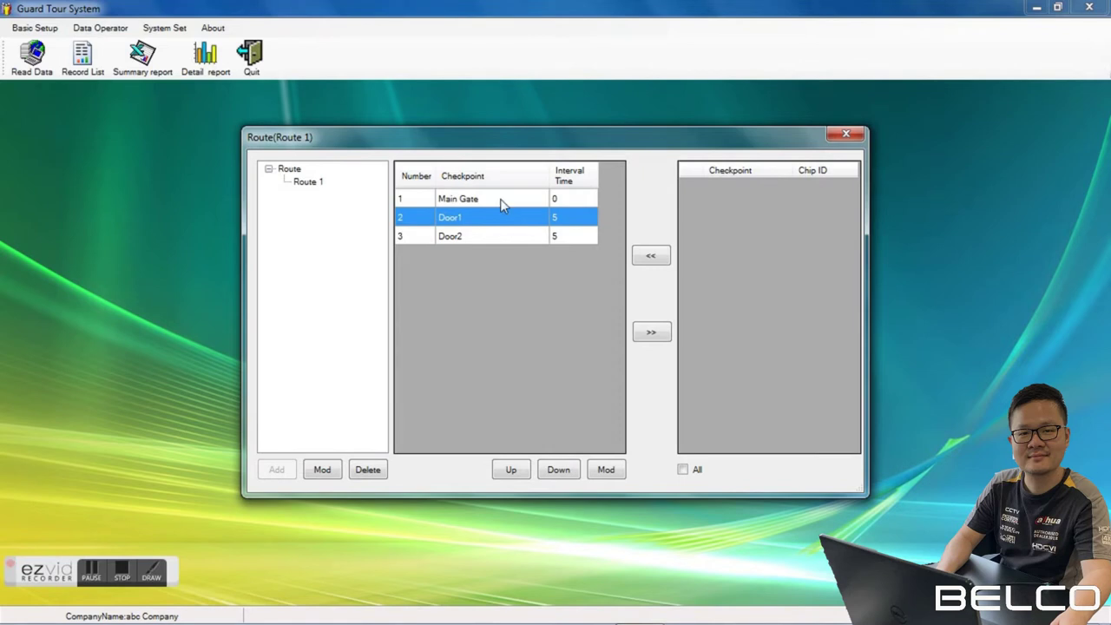
pyautogui.click(502, 203)
pyautogui.click(501, 222)
# Step: Set the time interval of checkpoint Door1 in Route 1 to 10 and save the change
pyautogui.doubleClick(570, 223)
pyautogui.click(540, 356)
pyautogui.doubleClick(539, 357)
pyautogui.write('10')
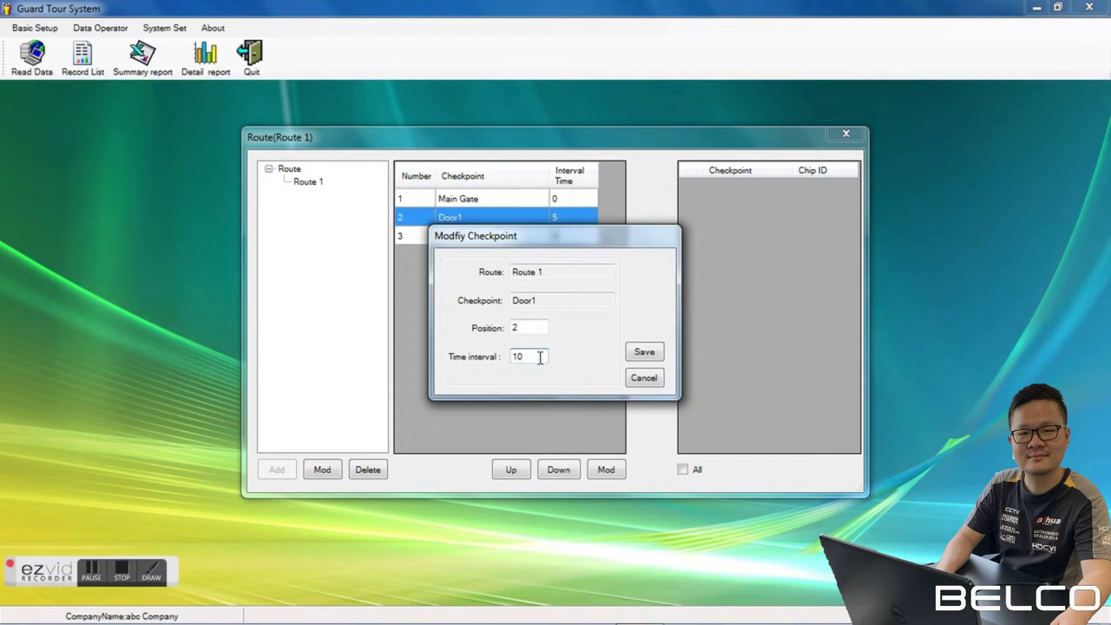
pyautogui.click(635, 355)
pyautogui.doubleClick(548, 236)
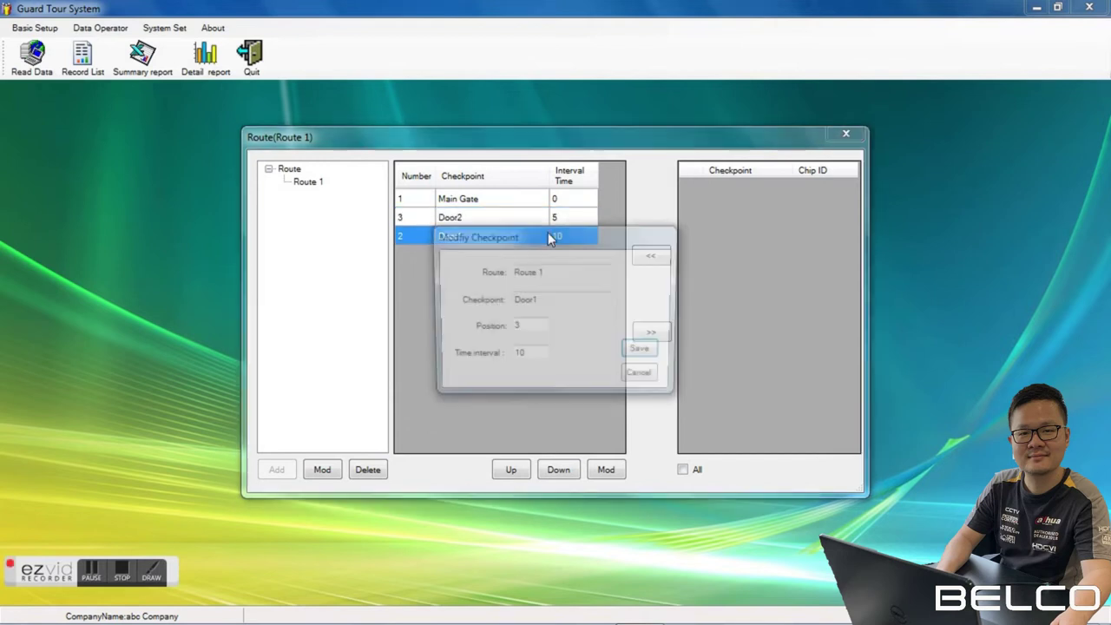
pyautogui.doubleClick(533, 357)
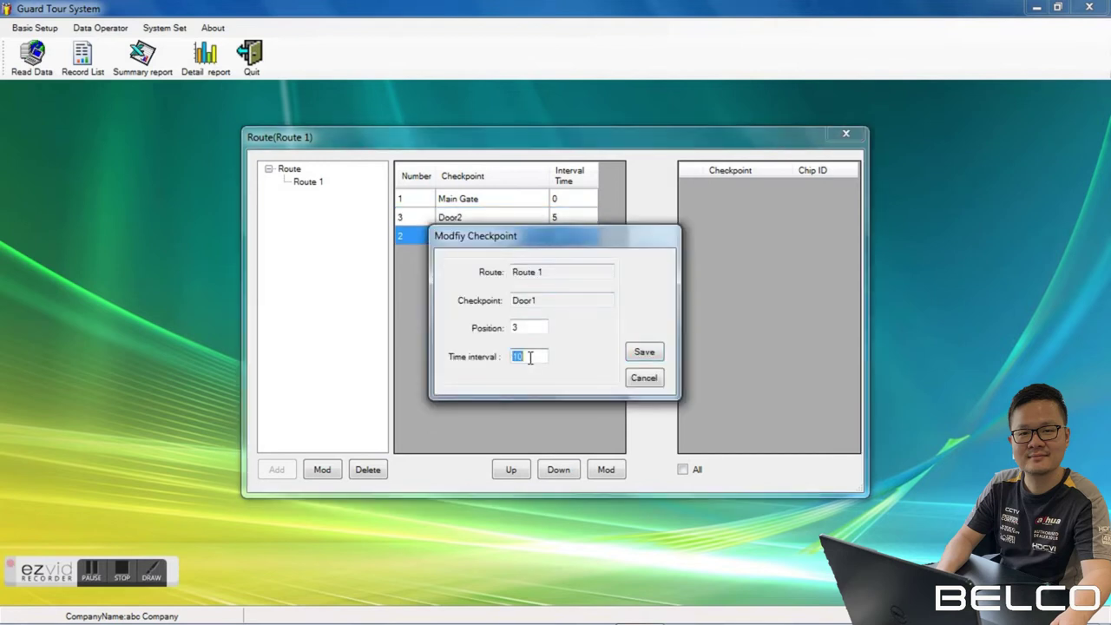
pyautogui.click(644, 376)
# Step: Set the time interval of checkpoint Door2 in Route 1 to 10, save it and close the route setup
pyautogui.doubleClick(555, 217)
pyautogui.doubleClick(533, 356)
pyautogui.write('10')
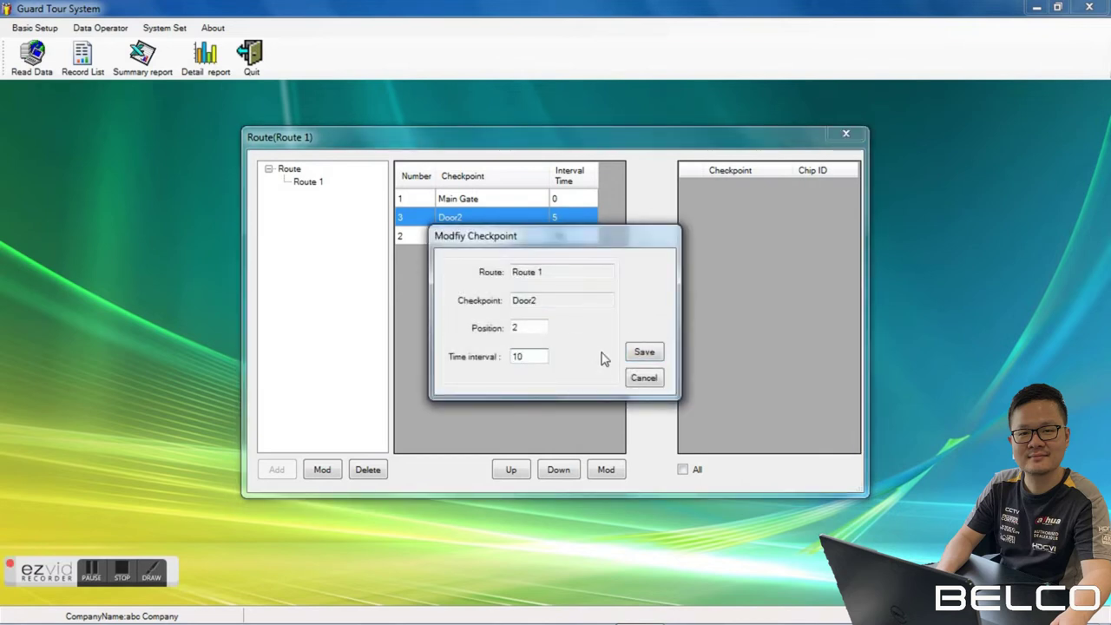
pyautogui.click(641, 355)
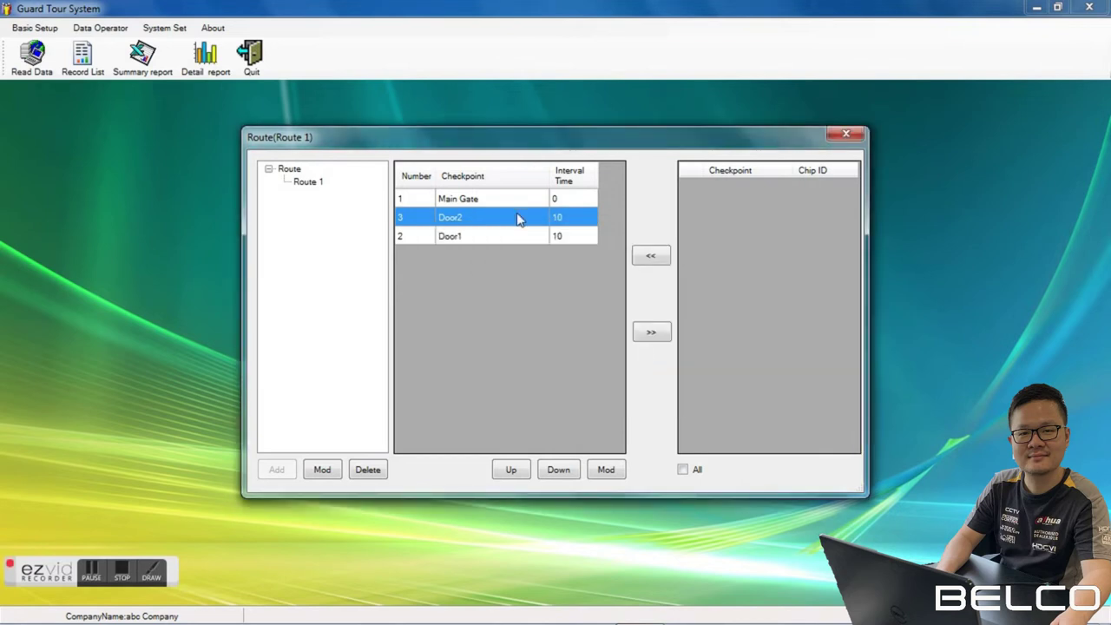
pyautogui.click(520, 217)
pyautogui.click(524, 235)
pyautogui.click(525, 221)
pyautogui.click(847, 139)
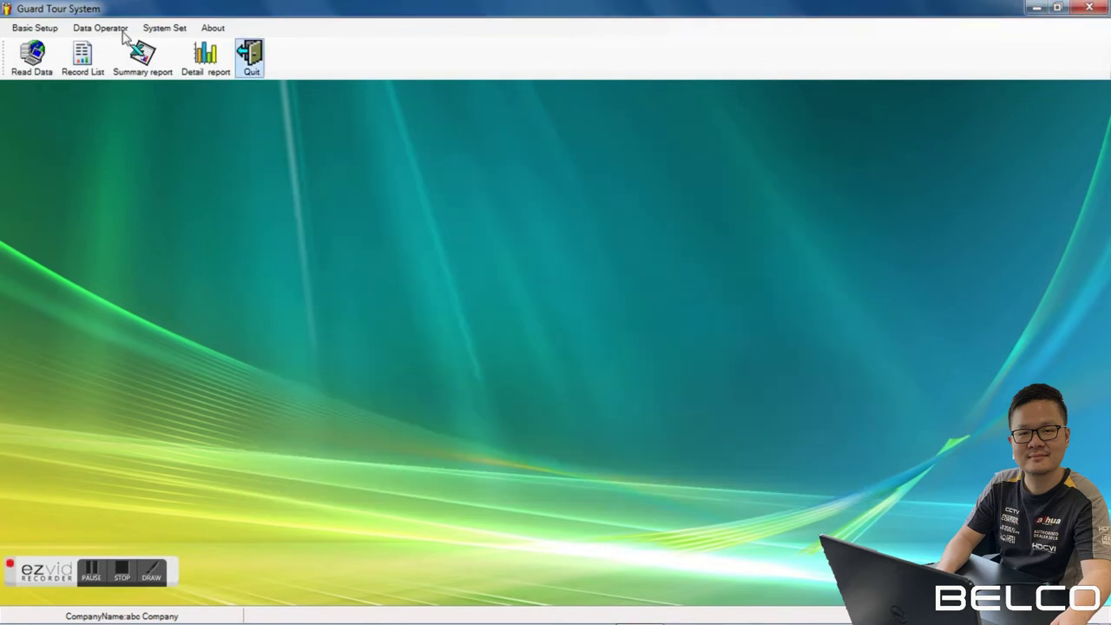
# Step: Open the plan setup, choose Route 1 and set its start time to 09:00 and end time to 18:00
pyautogui.click(36, 29)
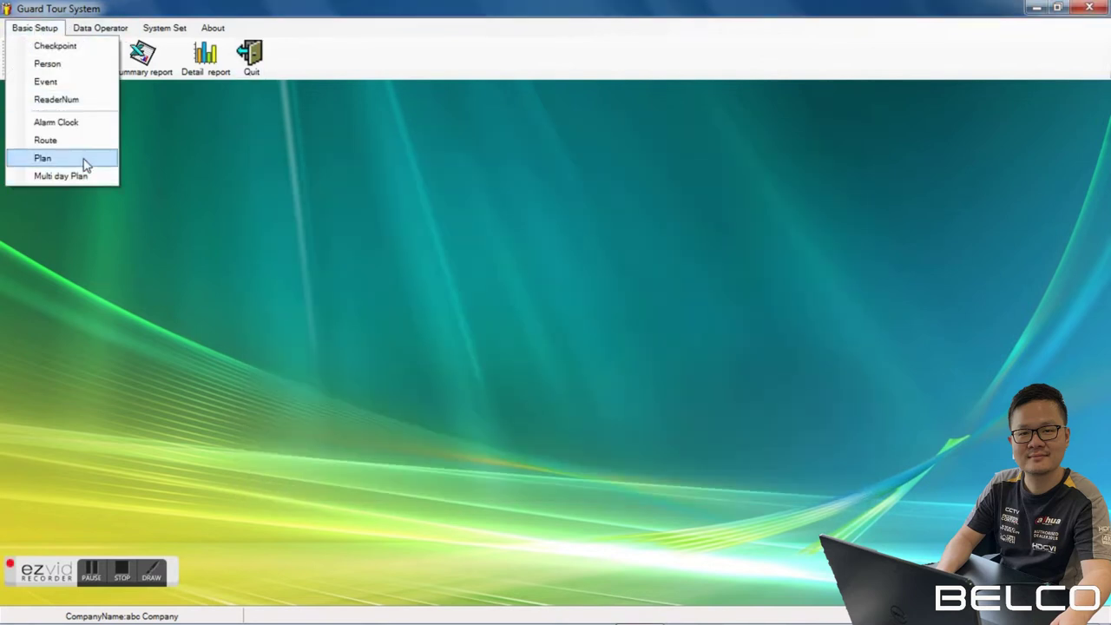
pyautogui.click(43, 160)
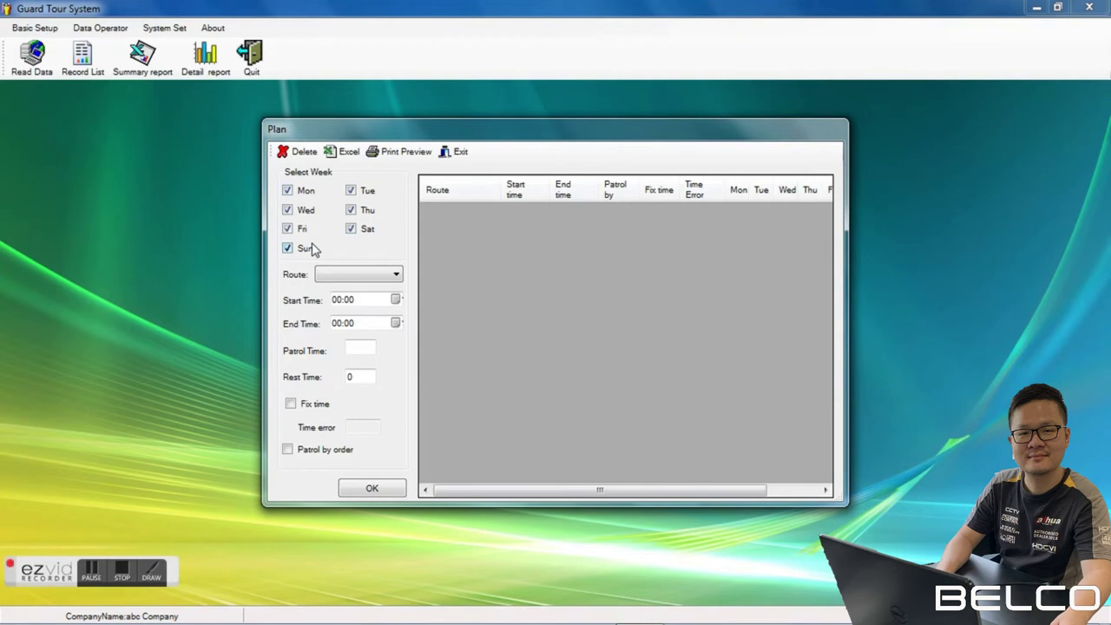
pyautogui.click(369, 276)
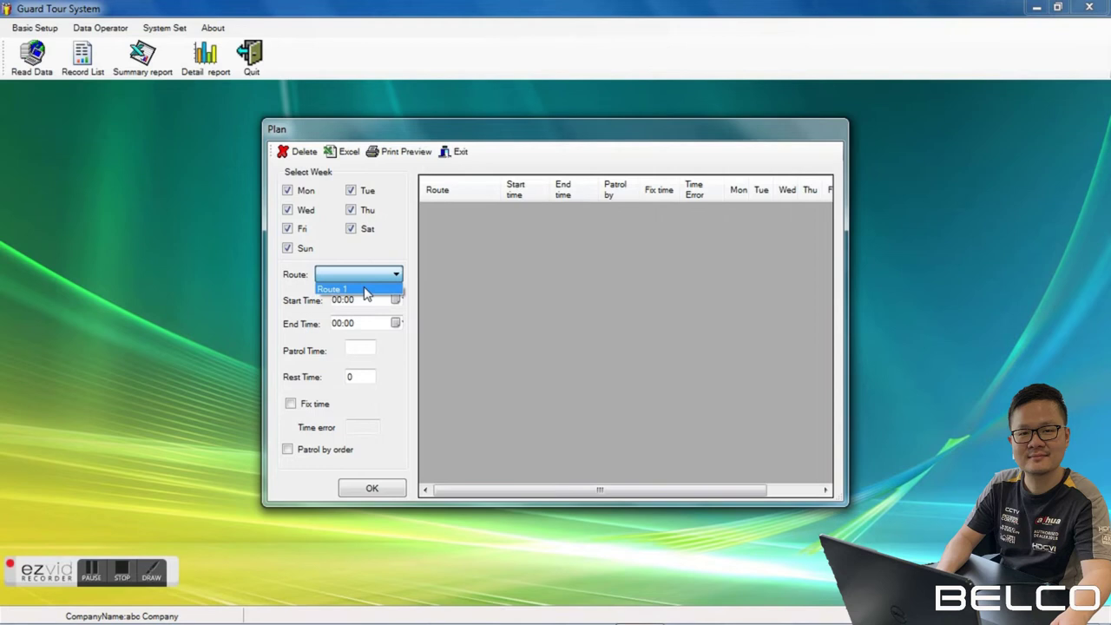
pyautogui.click(366, 292)
pyautogui.click(336, 301)
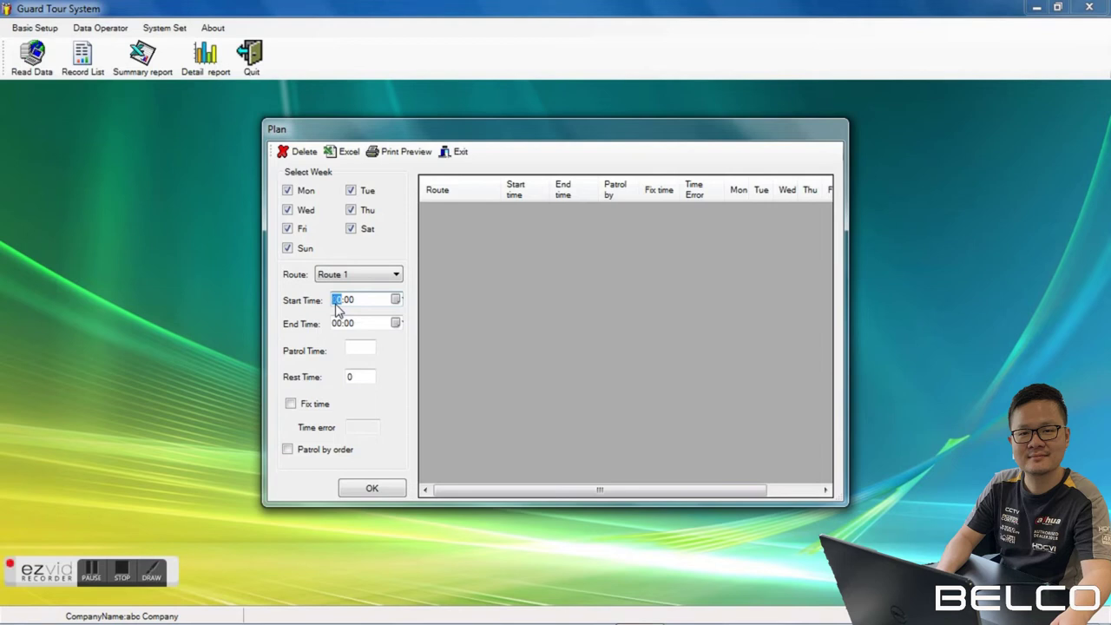
pyautogui.write('9')
pyautogui.click(340, 324)
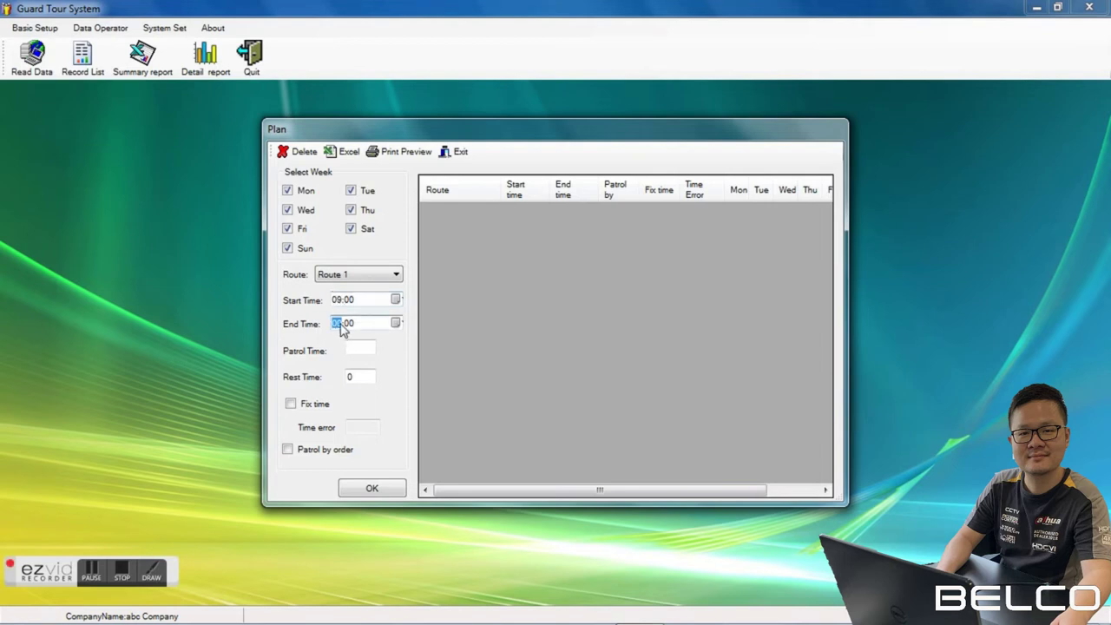
pyautogui.write('18')
# Step: Set the plan's patrol time to 60 and its rest time to 10
pyautogui.click(363, 348)
pyautogui.write('60')
pyautogui.click(374, 375)
pyautogui.write('10')
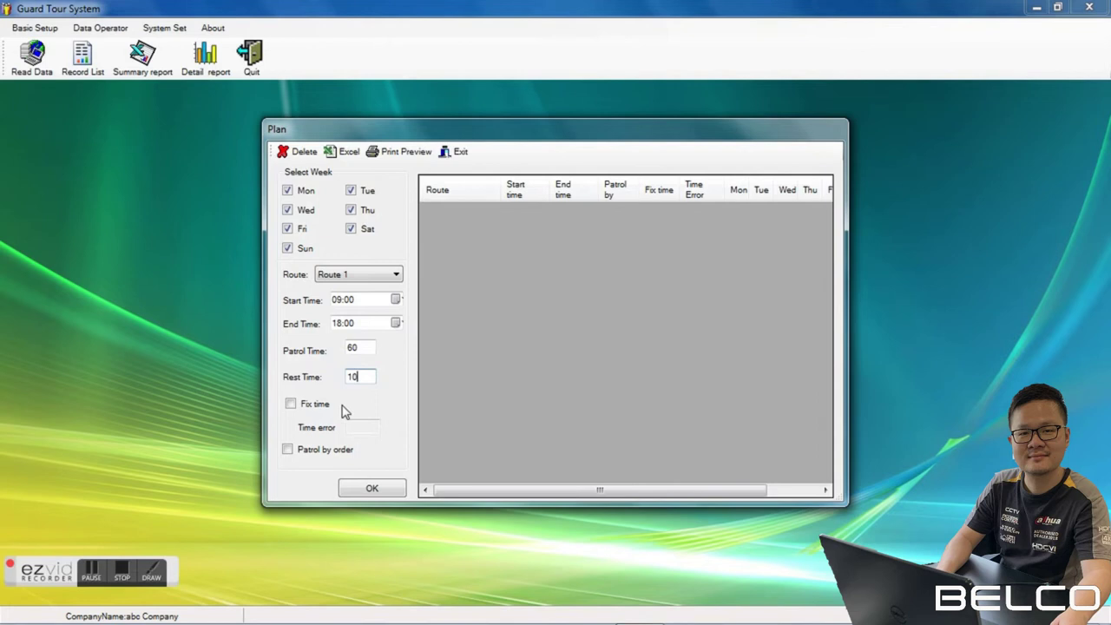
# Step: Enable fix time with a time error of 5, turn on patrol by order and generate the plan entries
pyautogui.click(291, 404)
pyautogui.click(370, 426)
pyautogui.click(297, 453)
pyautogui.click(372, 489)
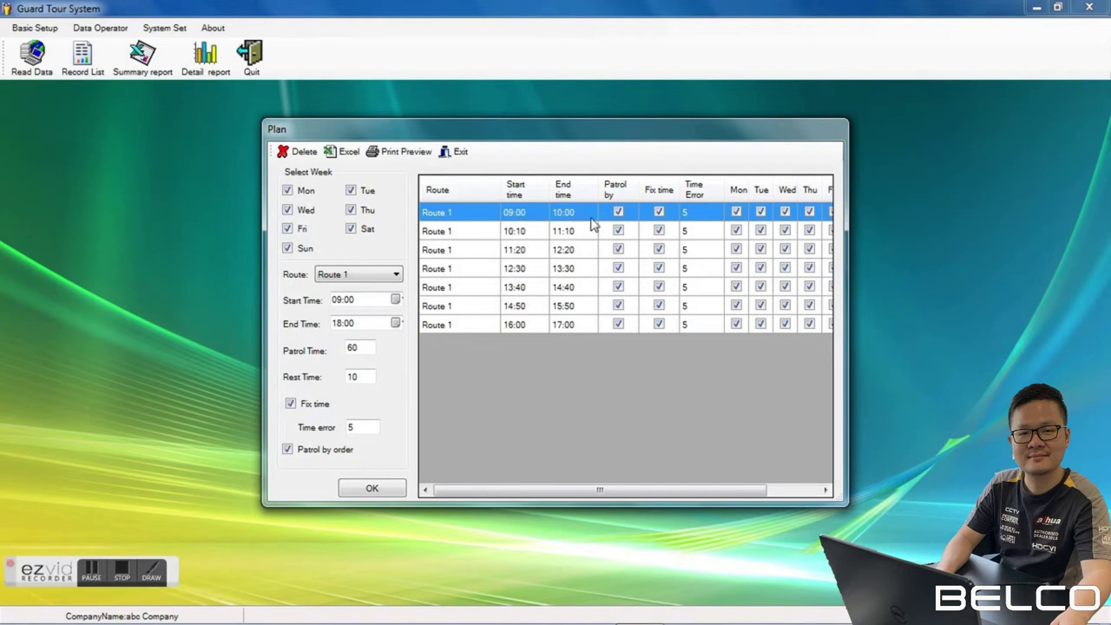
# Step: Compare the end time of the first patrol with the start time of the second against the plan's rest time
pyautogui.click(519, 233)
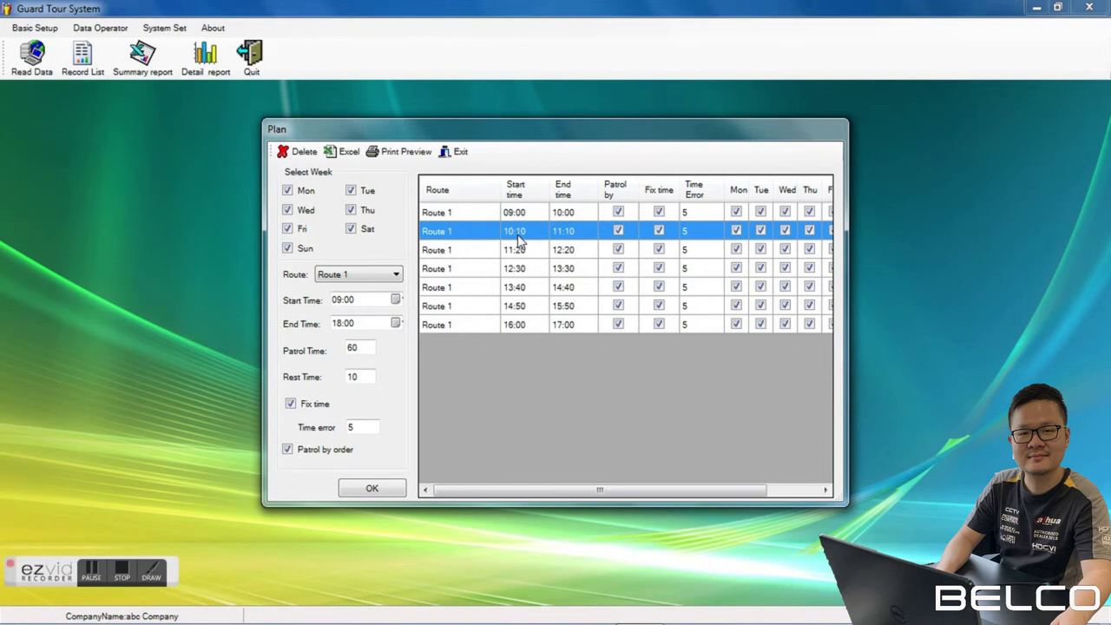
pyautogui.click(563, 217)
pyautogui.click(537, 232)
pyautogui.click(549, 215)
pyautogui.click(539, 231)
pyautogui.click(564, 217)
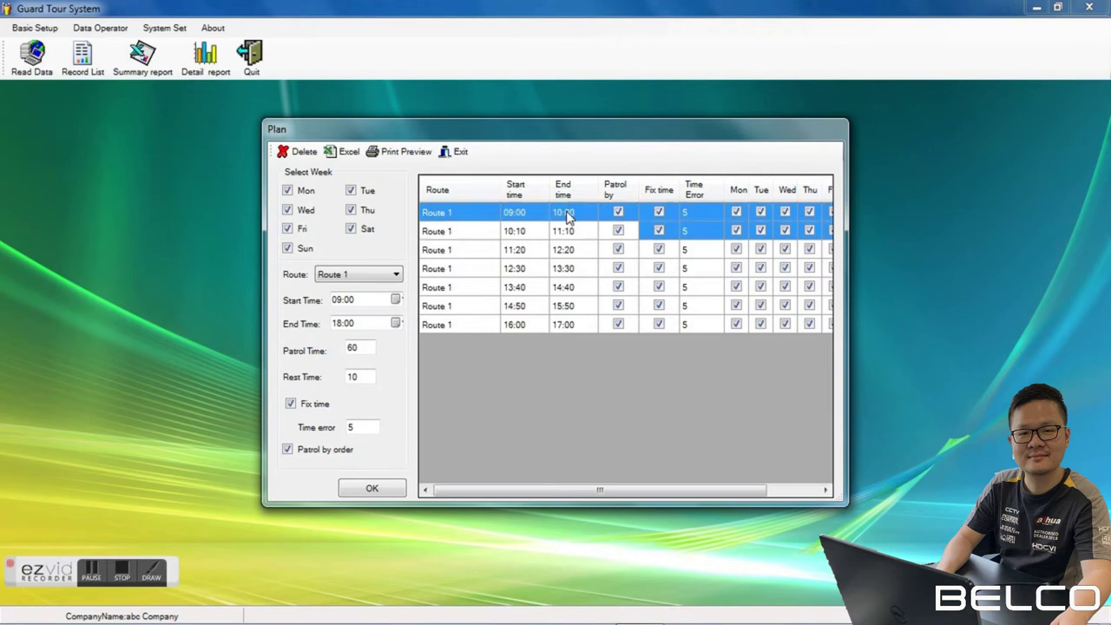
pyautogui.click(366, 375)
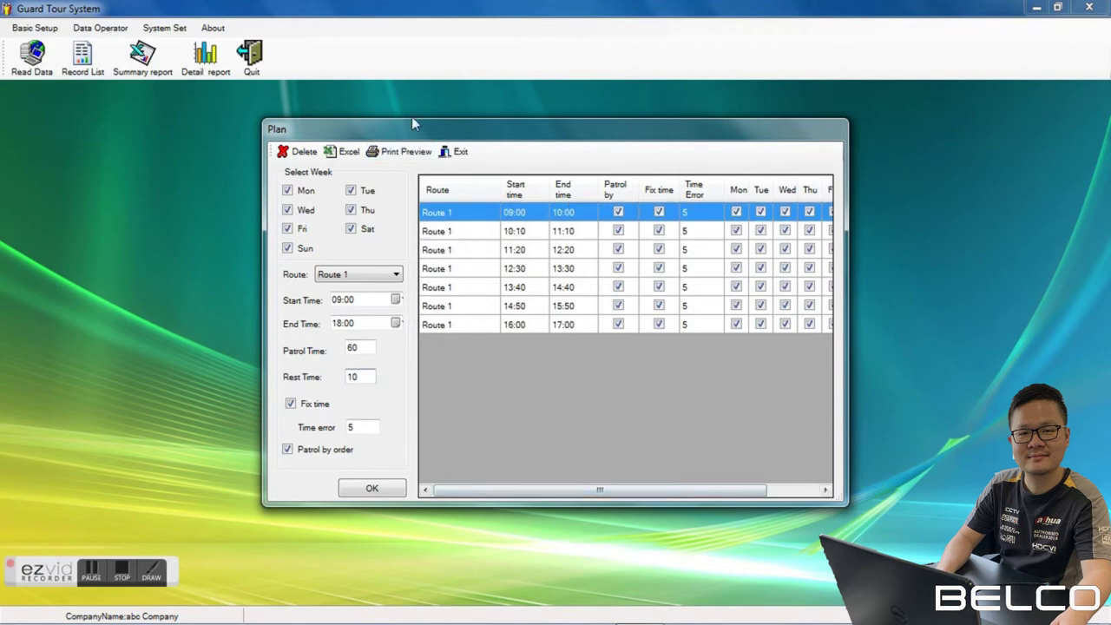
# Step: Generate the Route 1 plan entries a second time with the same settings
pyautogui.click(371, 489)
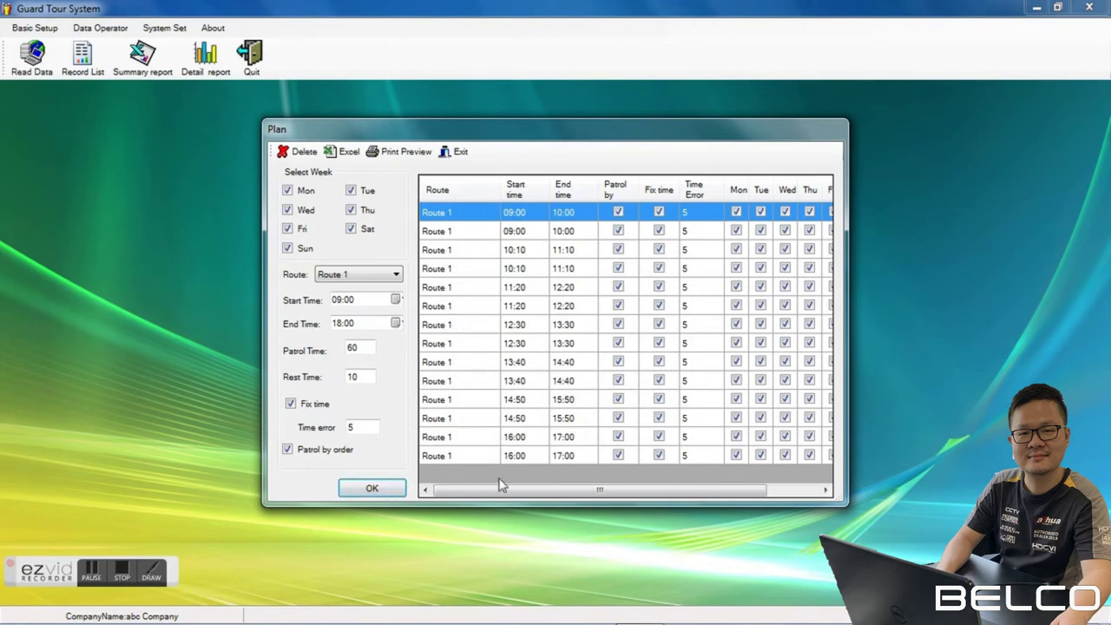
pyautogui.click(523, 457)
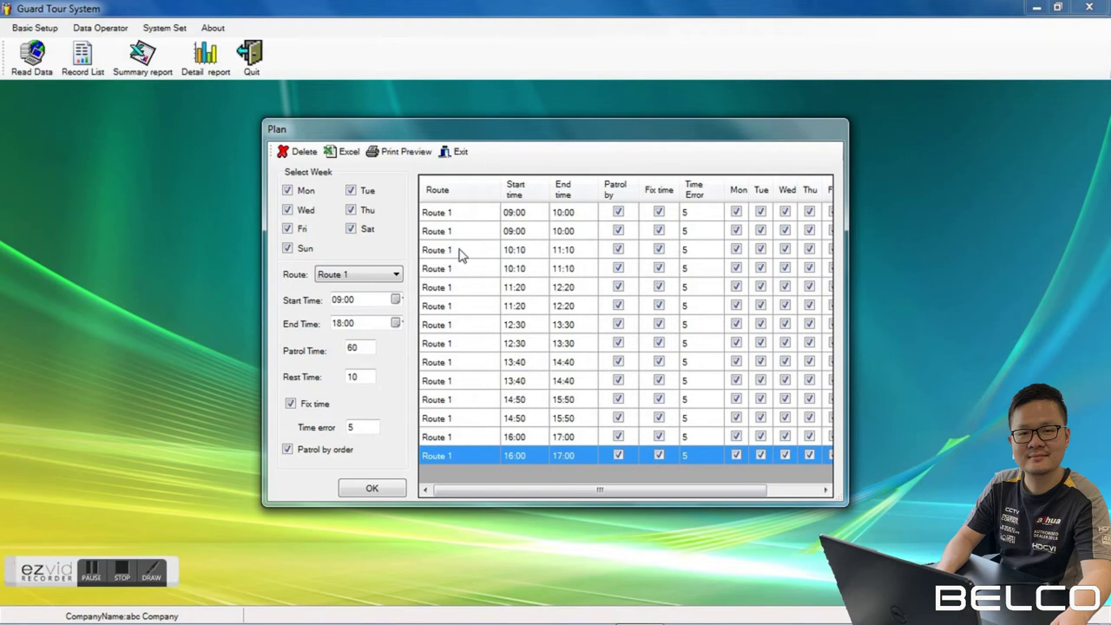
# Step: Delete all entries from the plan list and confirm the deletion
pyautogui.hotkey('ctrl', 'a')
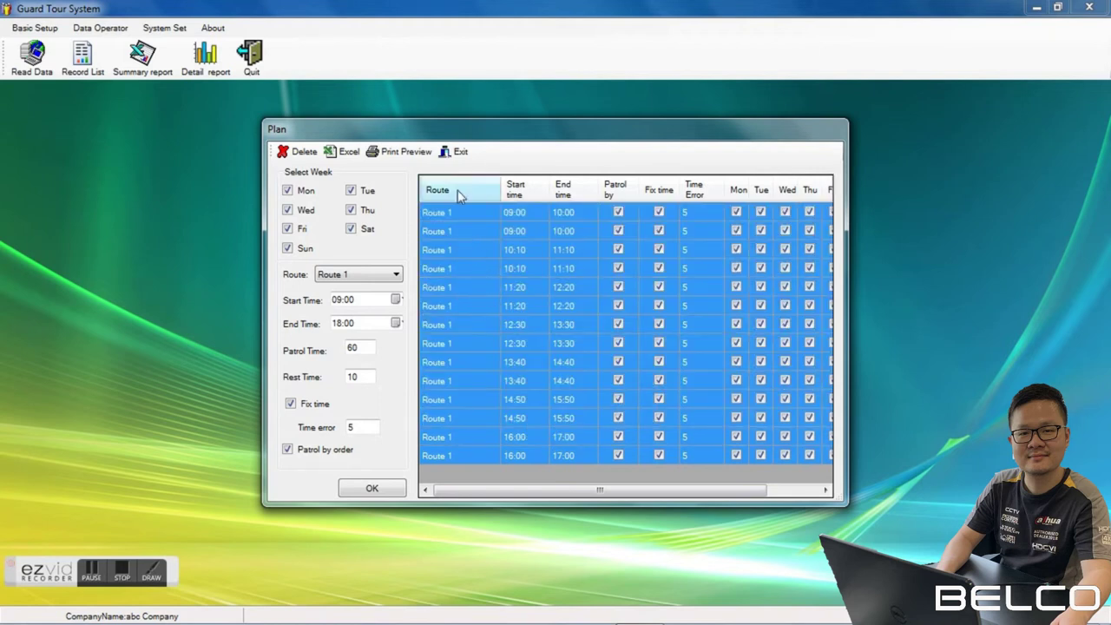
pyautogui.click(300, 152)
pyautogui.click(536, 376)
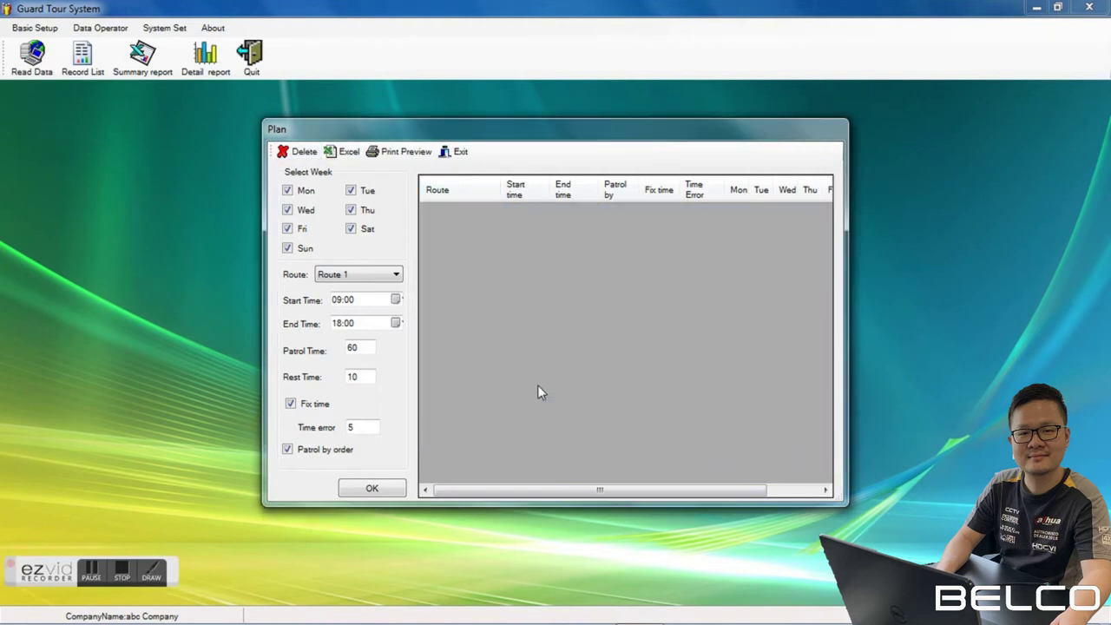
# Step: Regenerate the Route 1 plan entries from the current settings and leave the plan setup
pyautogui.click(368, 487)
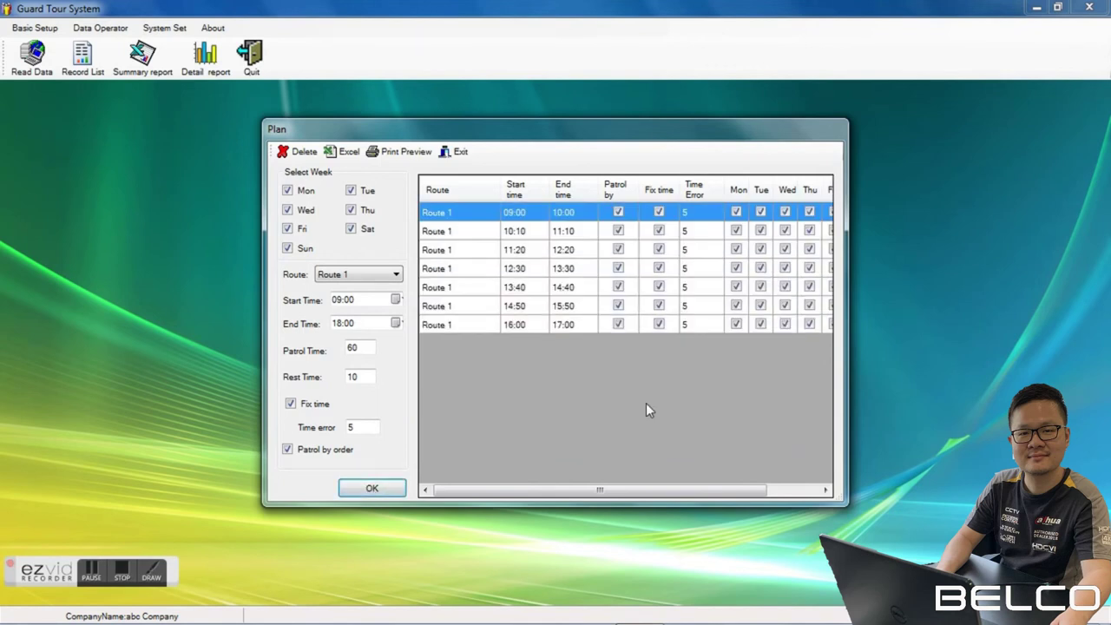
pyautogui.click(461, 152)
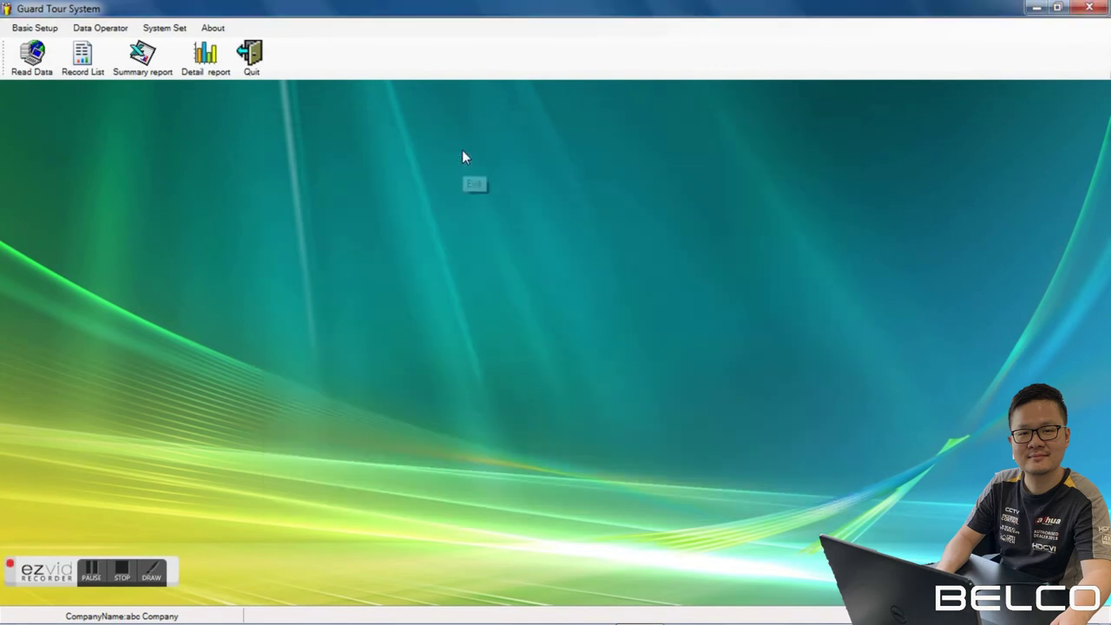
pyautogui.click(31, 29)
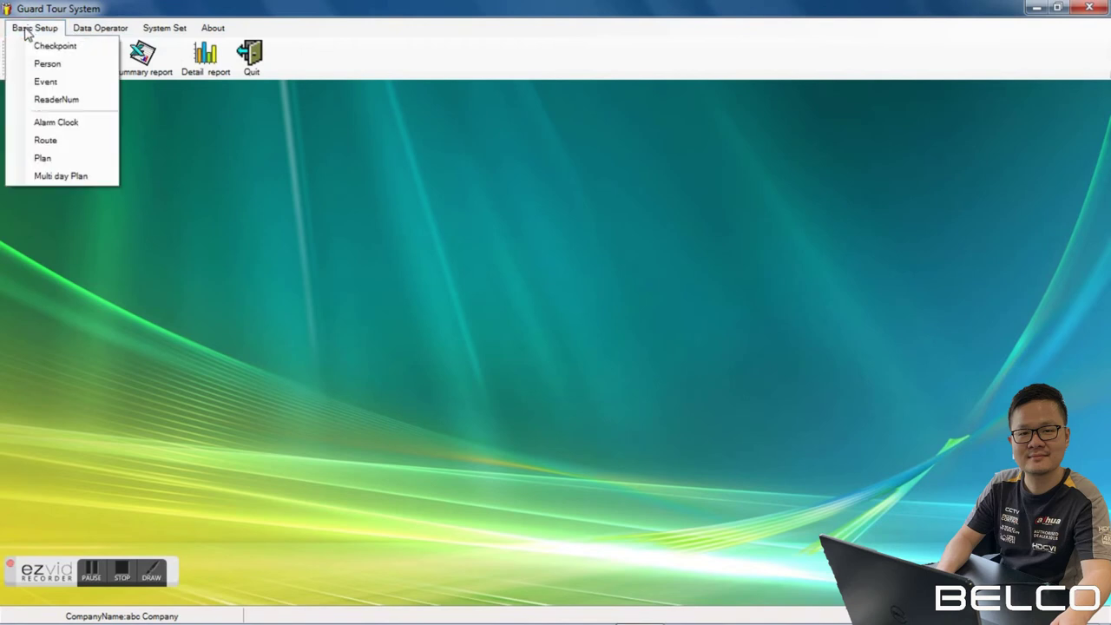
pyautogui.moveTo(123, 33)
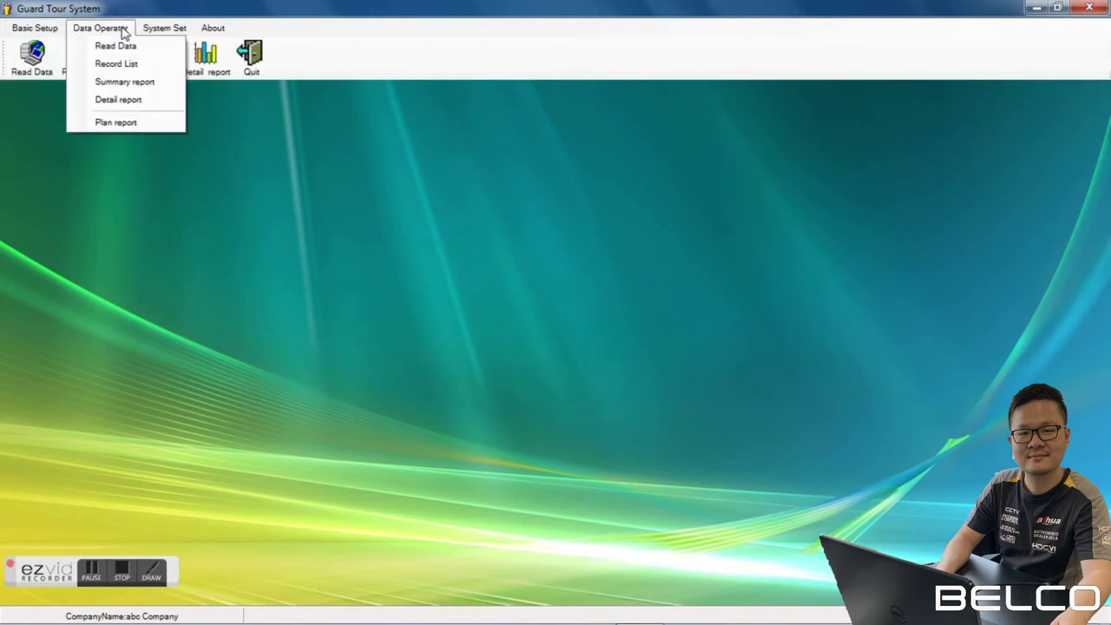
# Step: Download the stored patrol data from the reader into the Read Data list
pyautogui.click(230, 176)
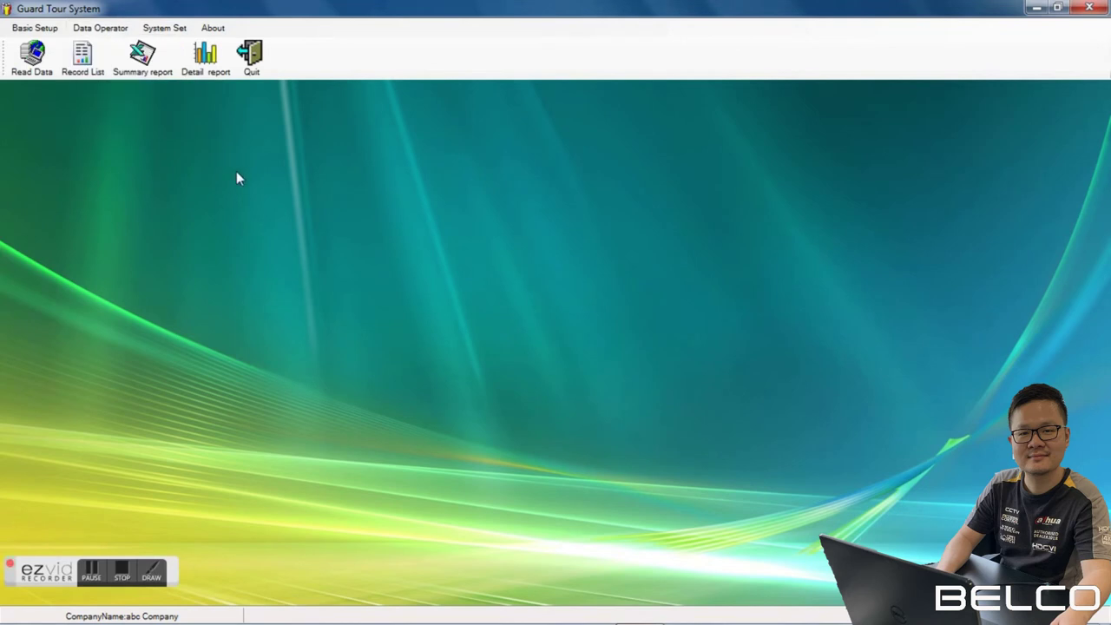
pyautogui.click(107, 31)
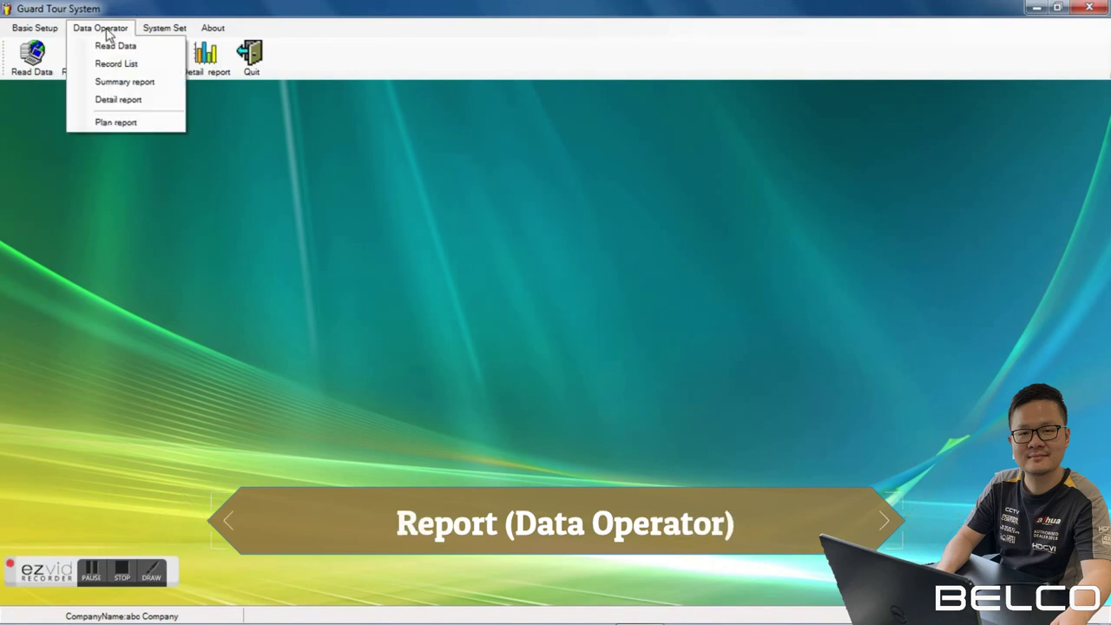
pyautogui.click(121, 47)
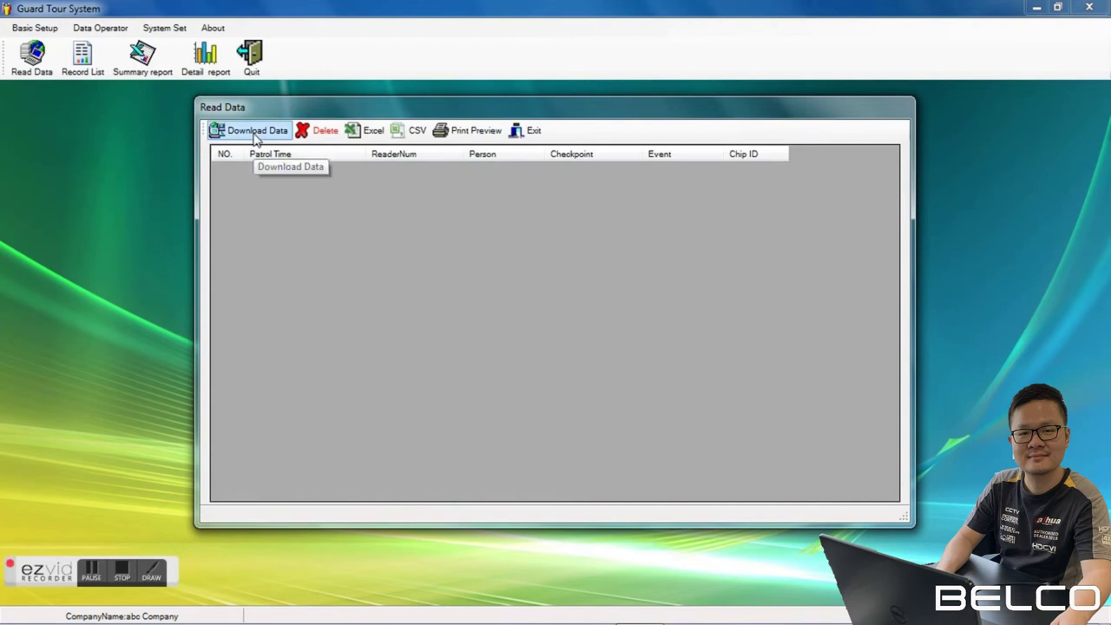
pyautogui.click(256, 139)
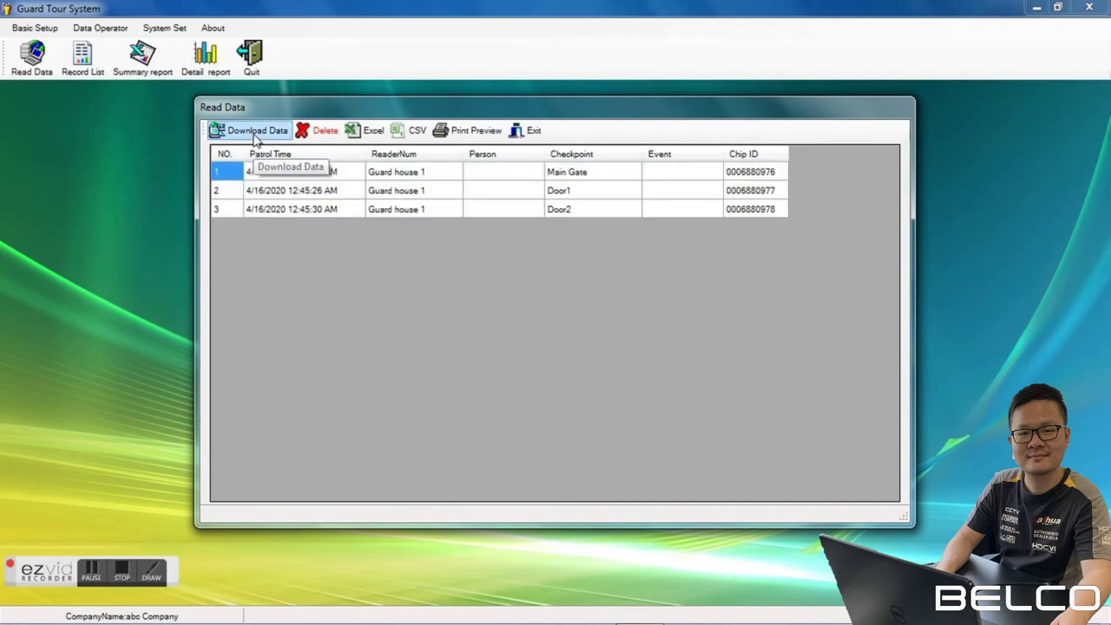
# Step: Check the Person column for each of the downloaded patrol records, and close the Read Data list
pyautogui.click(486, 193)
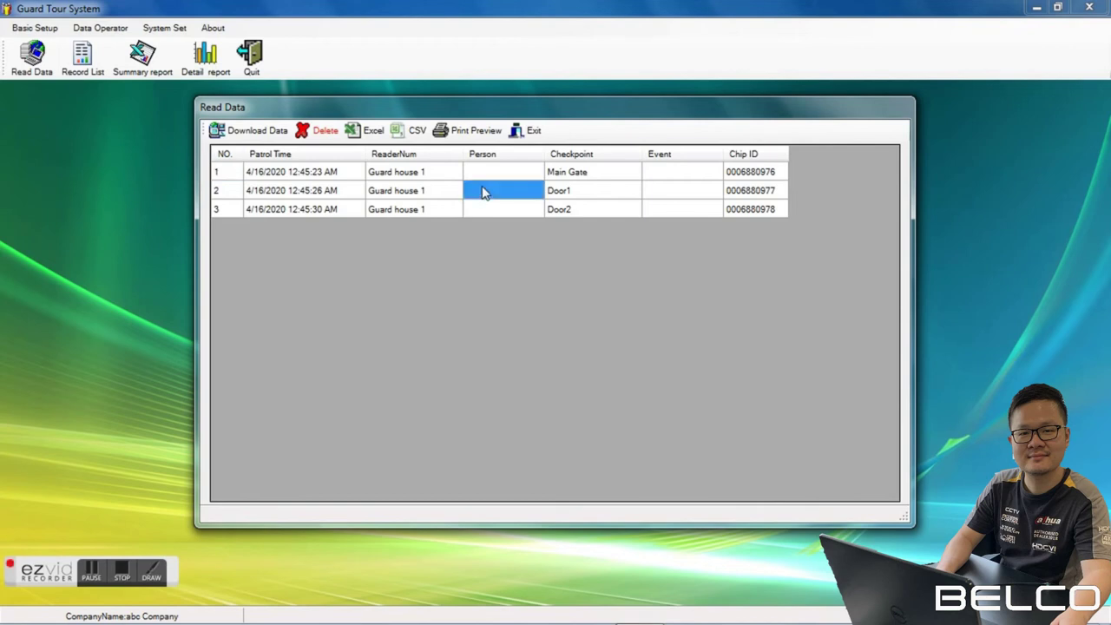
pyautogui.click(486, 177)
pyautogui.click(484, 212)
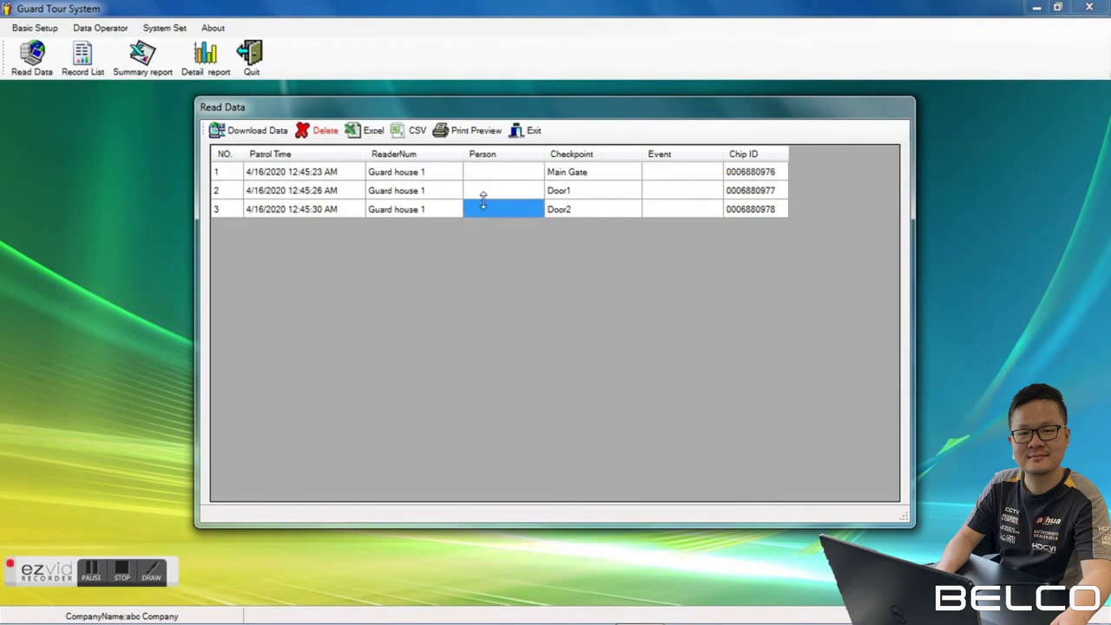
pyautogui.click(483, 194)
pyautogui.click(486, 173)
pyautogui.click(487, 193)
pyautogui.click(487, 212)
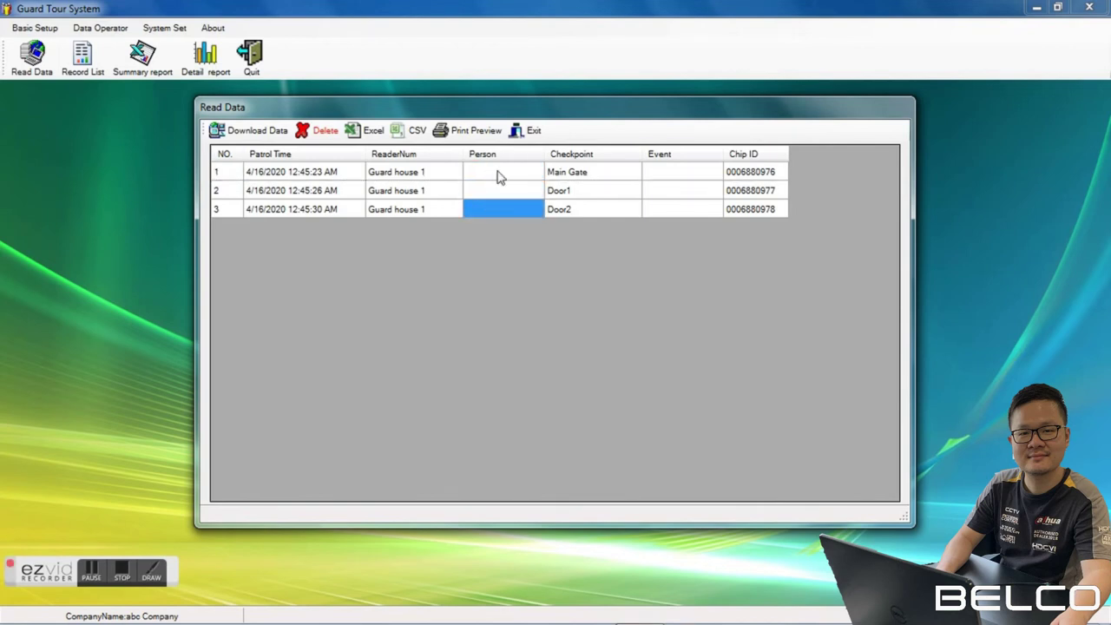
pyautogui.click(525, 133)
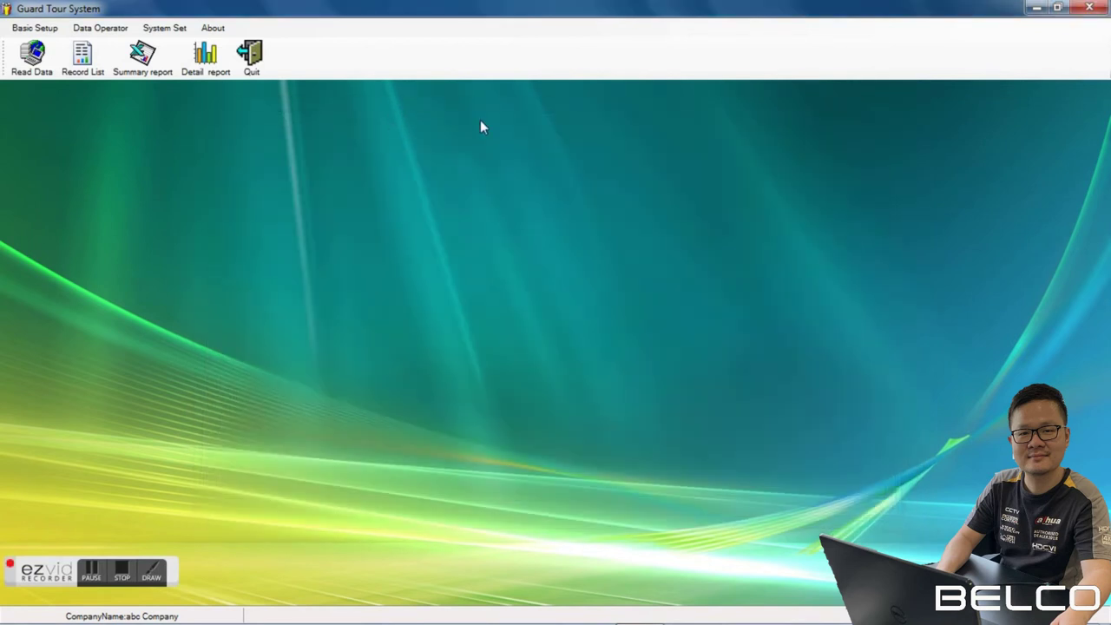
pyautogui.click(111, 27)
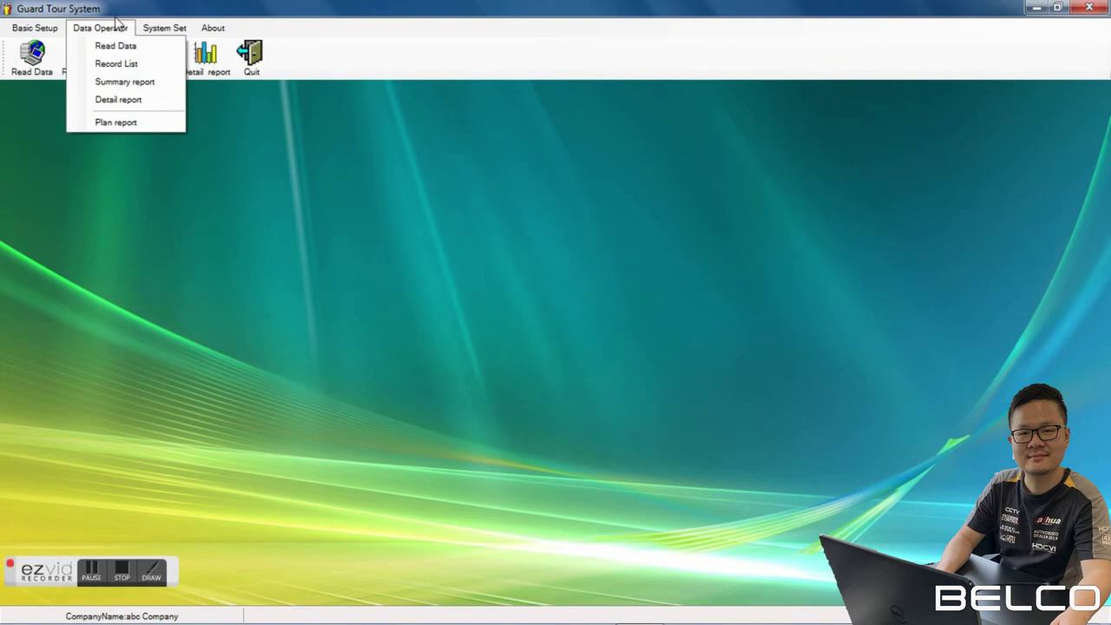
pyautogui.click(119, 26)
pyautogui.click(90, 68)
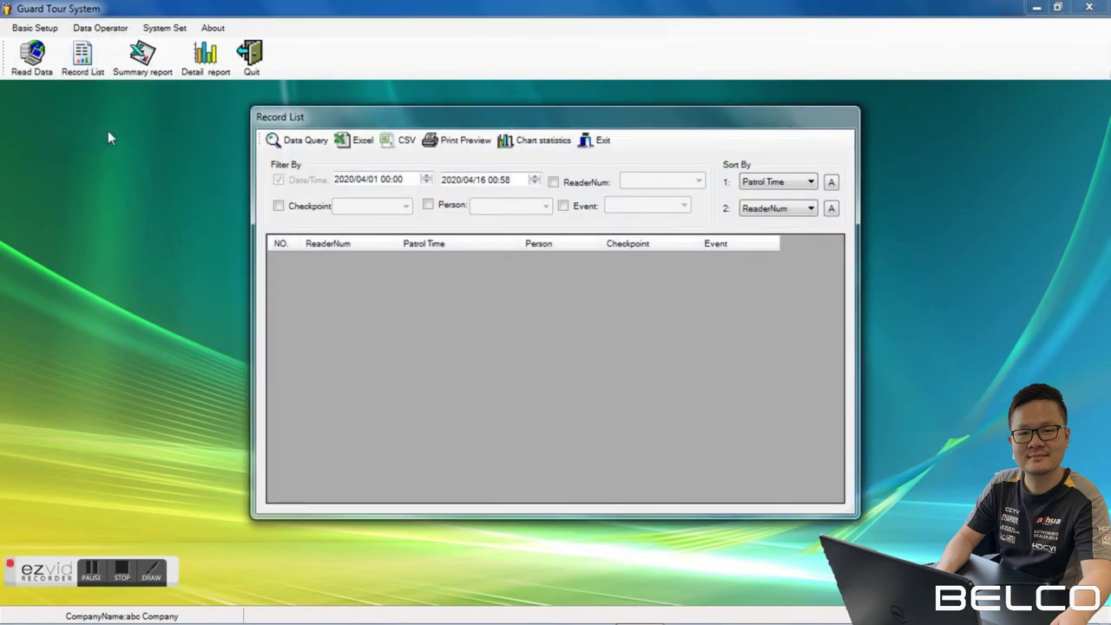
pyautogui.click(602, 146)
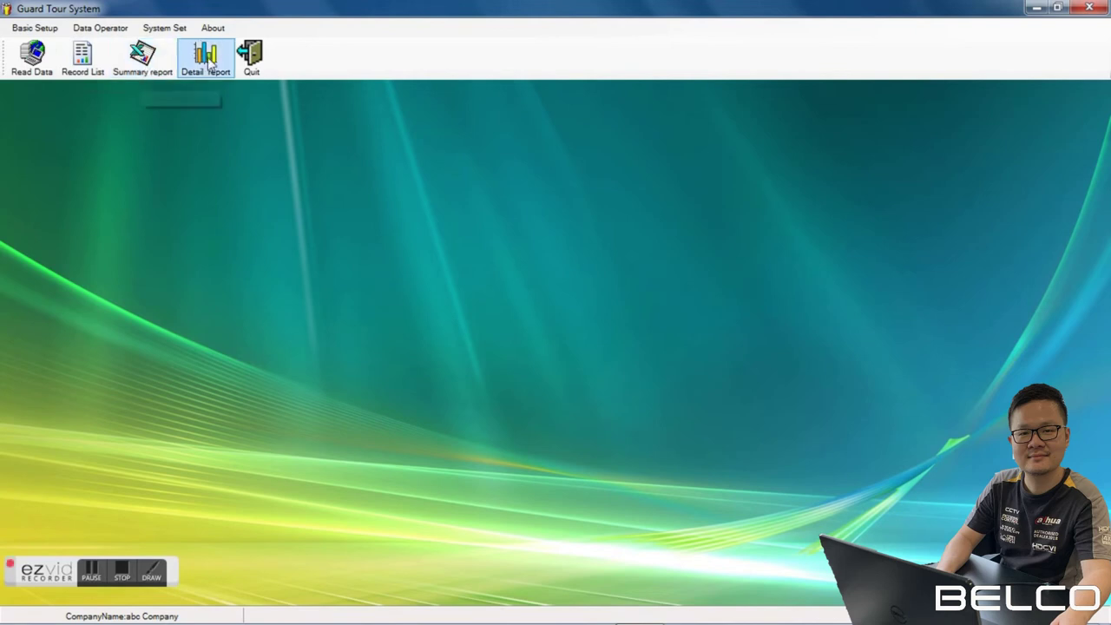
# Step: Open the record list, enable its reader filter and restrict the checkpoint filter to Main Gate
pyautogui.click(76, 66)
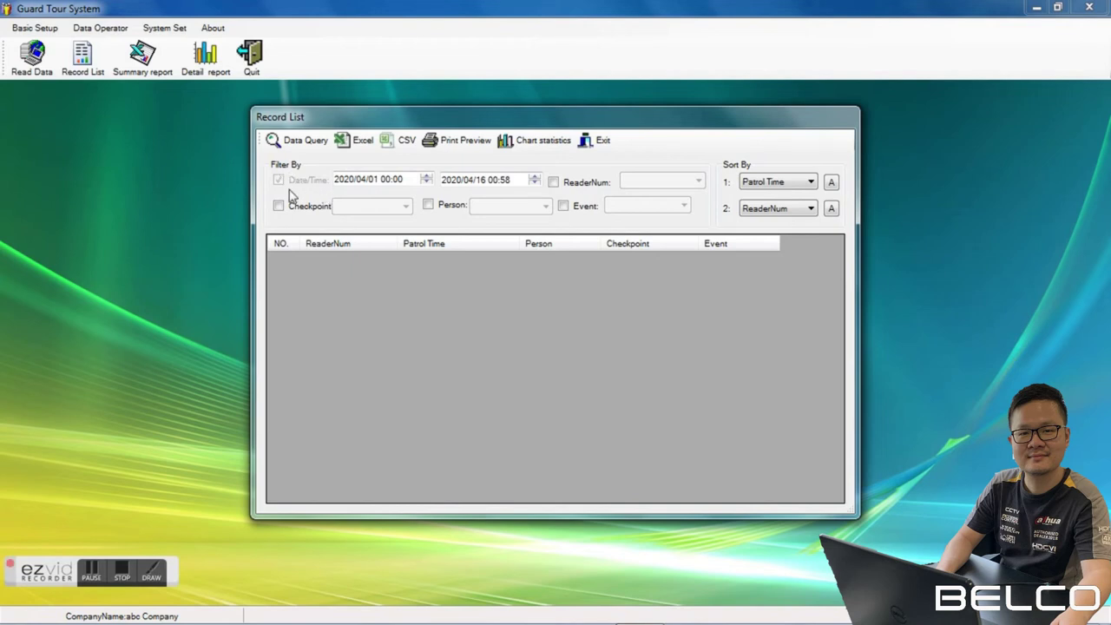
pyautogui.click(553, 181)
pyautogui.click(661, 186)
pyautogui.click(660, 187)
pyautogui.click(279, 207)
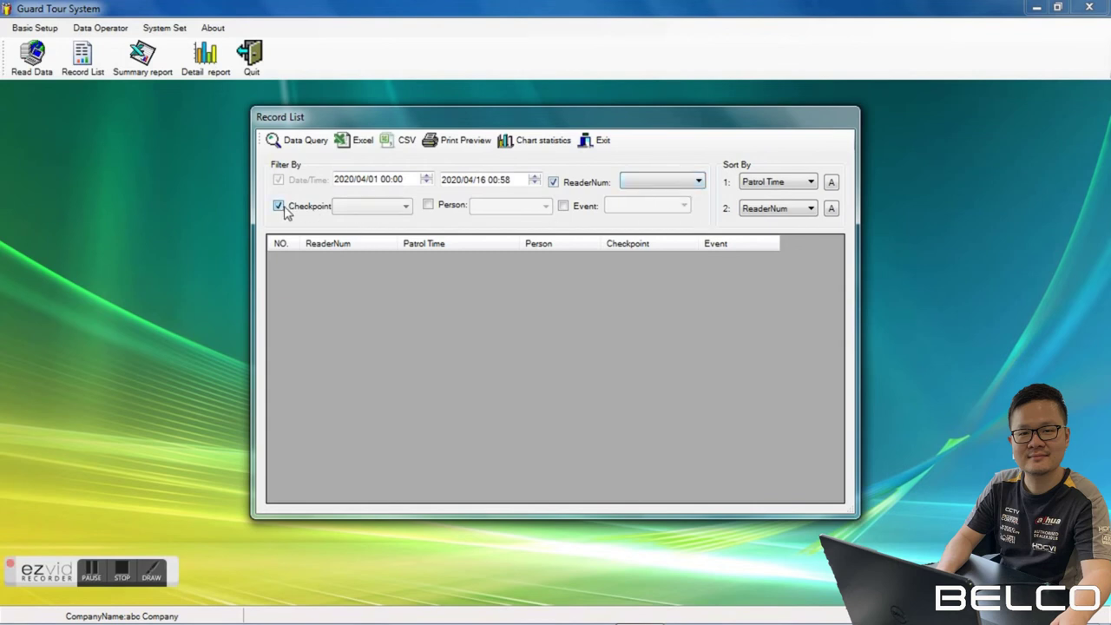
pyautogui.click(406, 206)
pyautogui.click(386, 235)
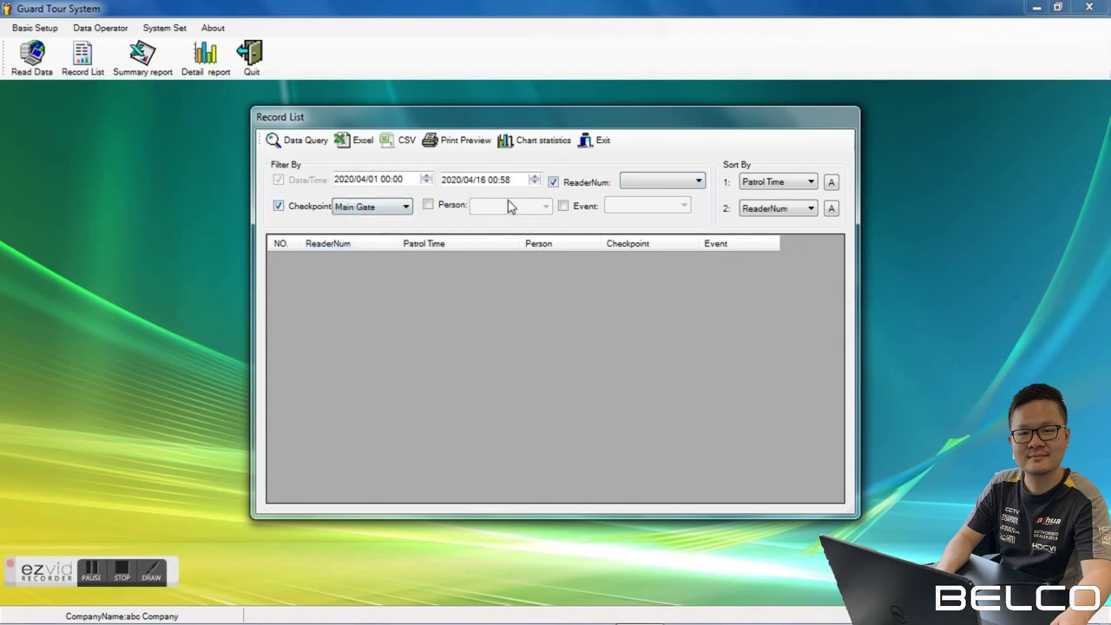
# Step: Filter the record list by the registered guard as person and by Guard house 1 as reader
pyautogui.click(428, 204)
pyautogui.click(511, 206)
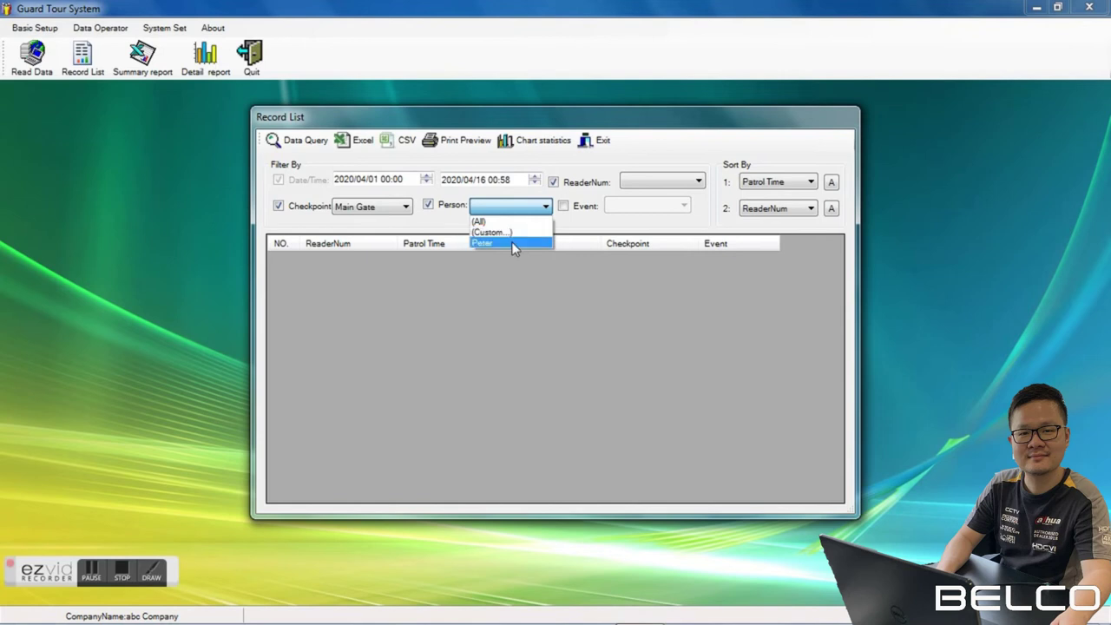
pyautogui.click(511, 241)
pyautogui.click(642, 183)
pyautogui.click(651, 218)
# Step: Check the event filter's options, leave that filter disabled and query the records with the other filters
pyautogui.click(564, 206)
pyautogui.click(650, 206)
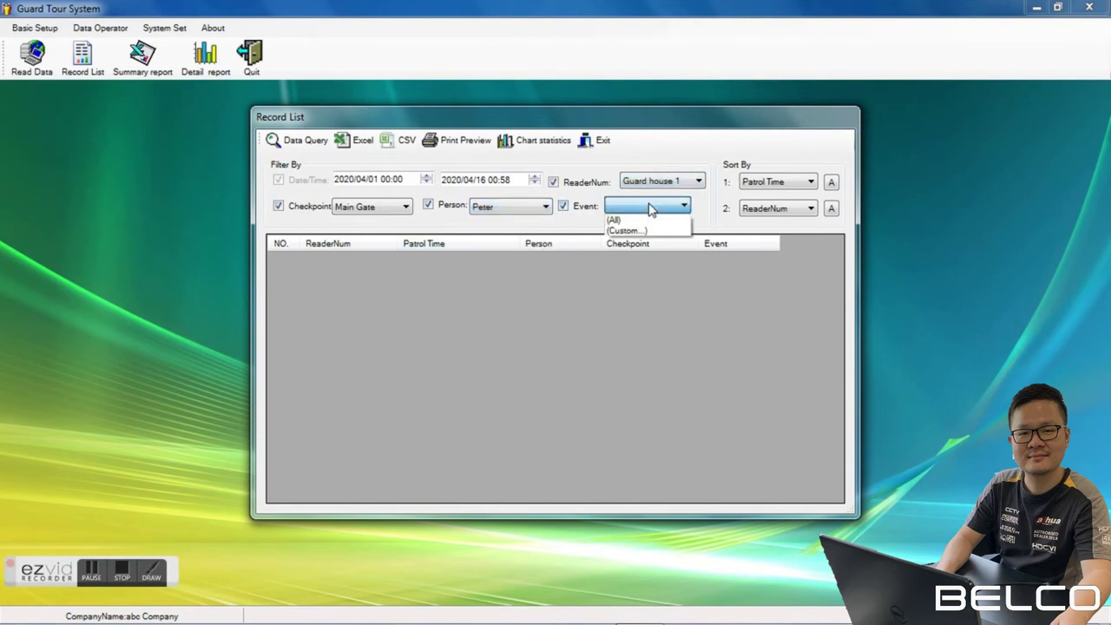
pyautogui.click(651, 208)
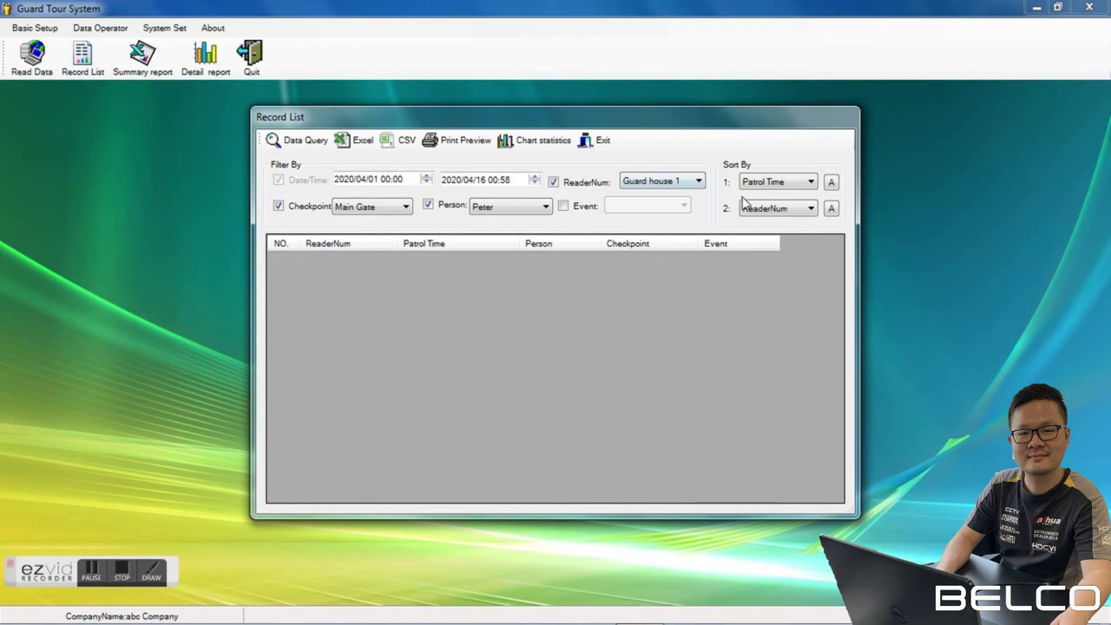
pyautogui.click(677, 180)
pyautogui.click(669, 157)
pyautogui.click(285, 146)
# Step: Set the person, reader and checkpoint filters to All, query the records and close the record list
pyautogui.click(499, 207)
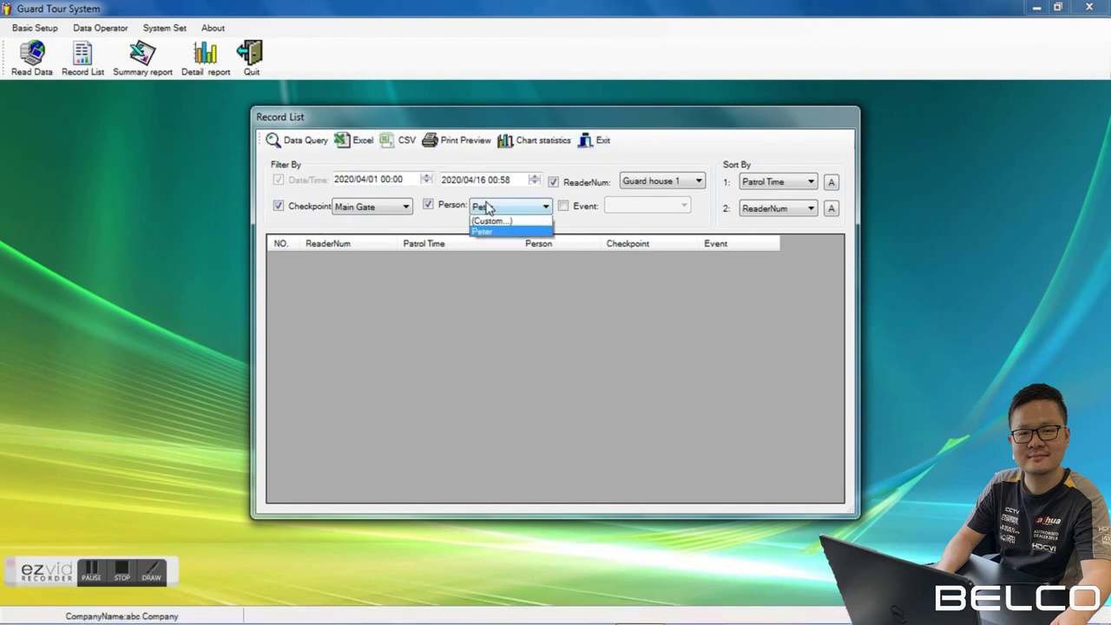
pyautogui.click(495, 227)
pyautogui.click(659, 184)
pyautogui.click(638, 196)
pyautogui.click(361, 209)
pyautogui.click(363, 223)
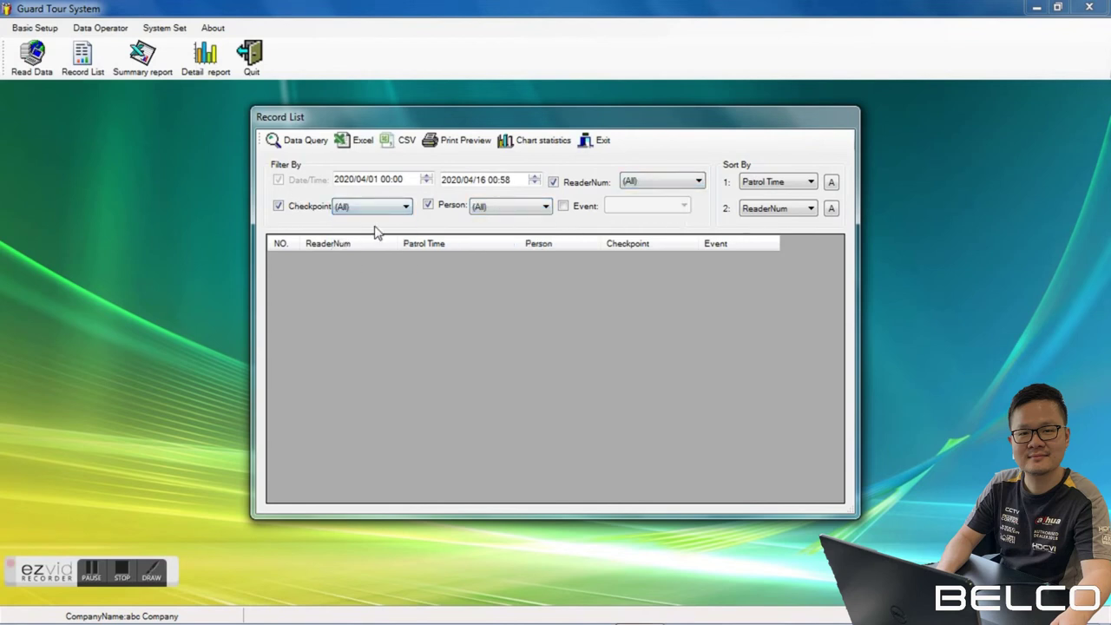
pyautogui.click(289, 144)
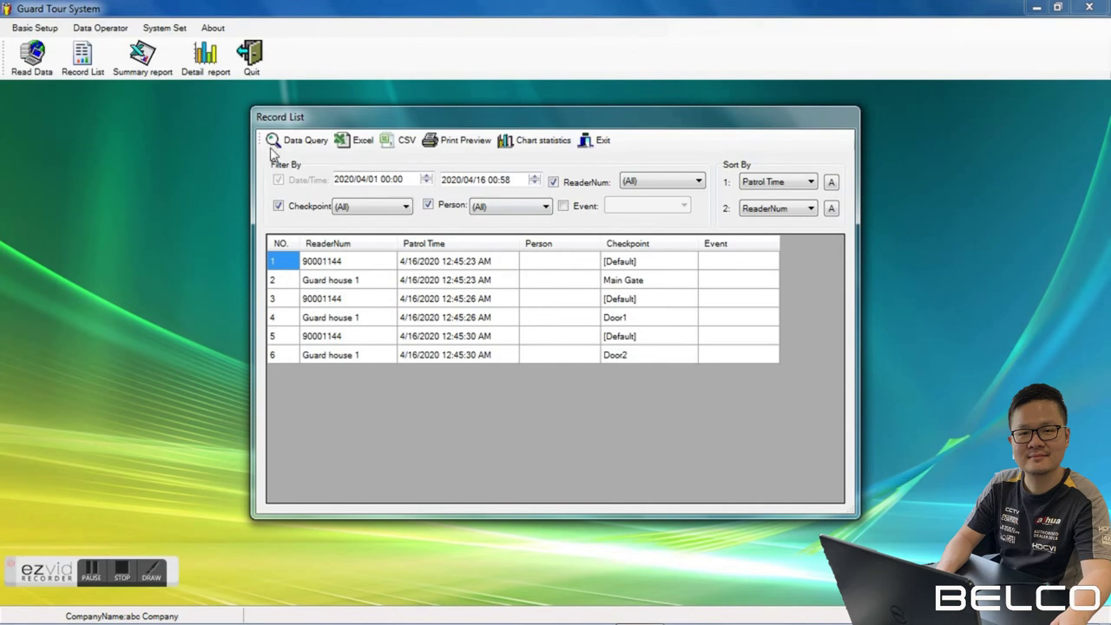
pyautogui.click(599, 142)
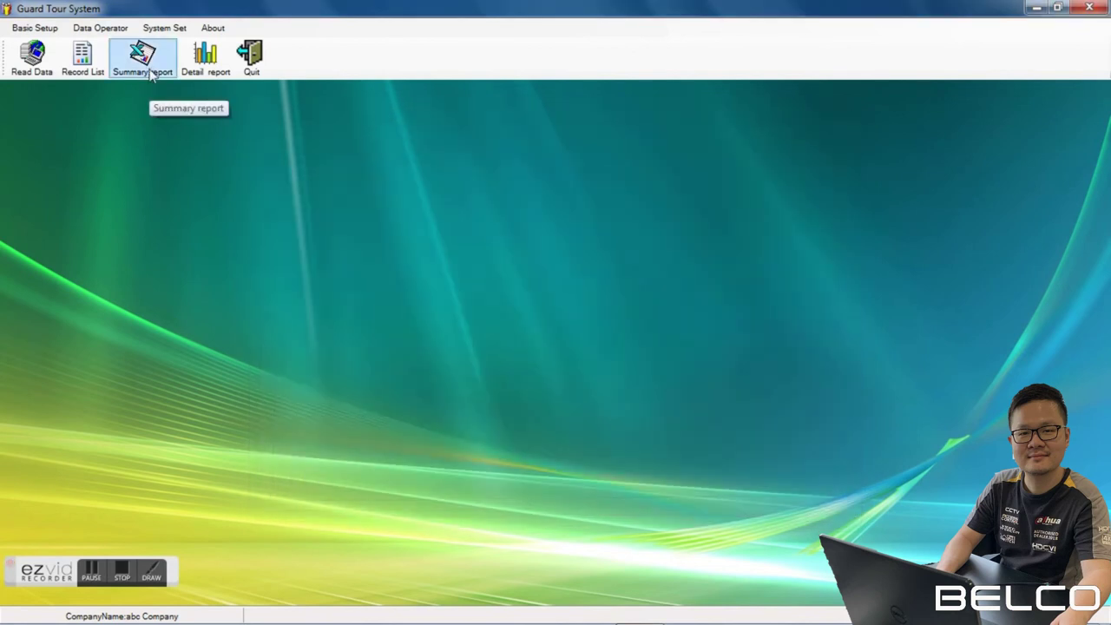
# Step: Open the summary report and restrict its route filter to Route 1
pyautogui.click(151, 74)
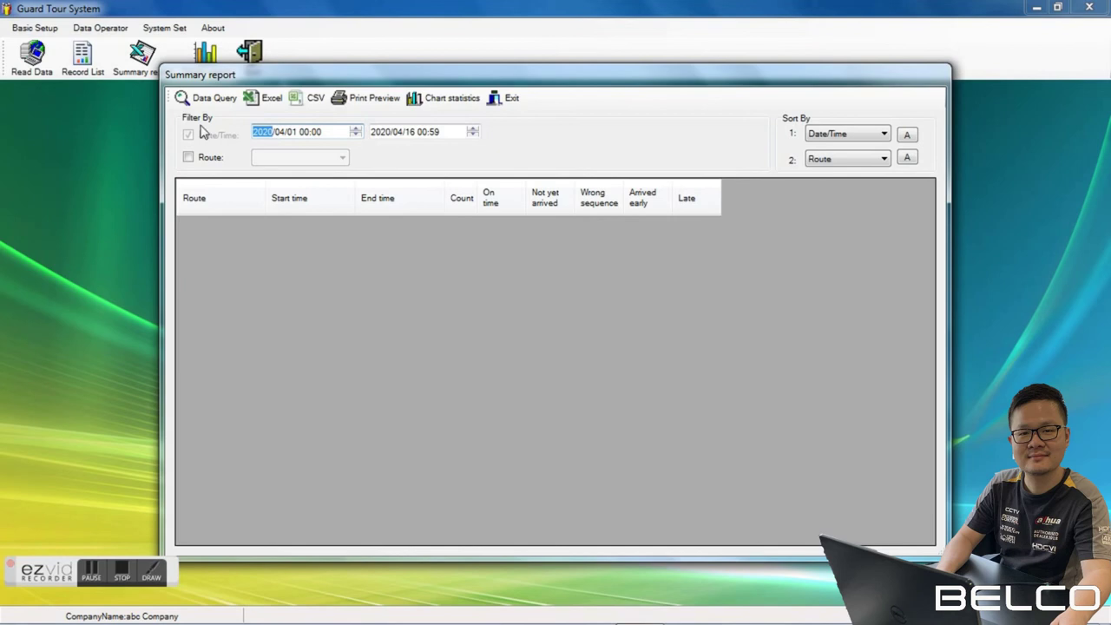
pyautogui.click(205, 163)
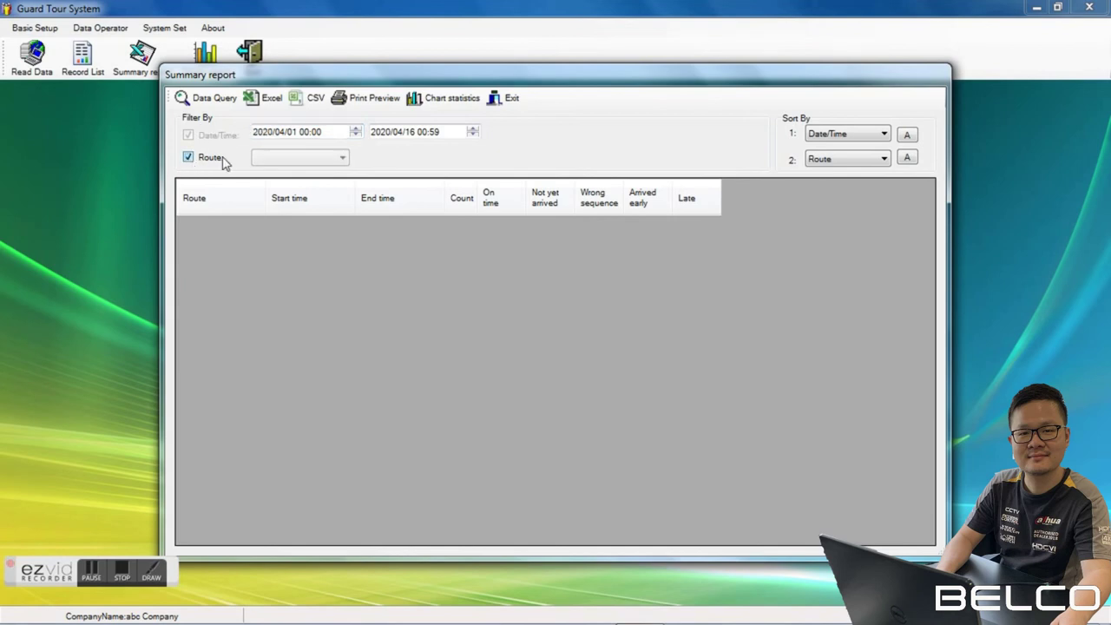
pyautogui.click(288, 159)
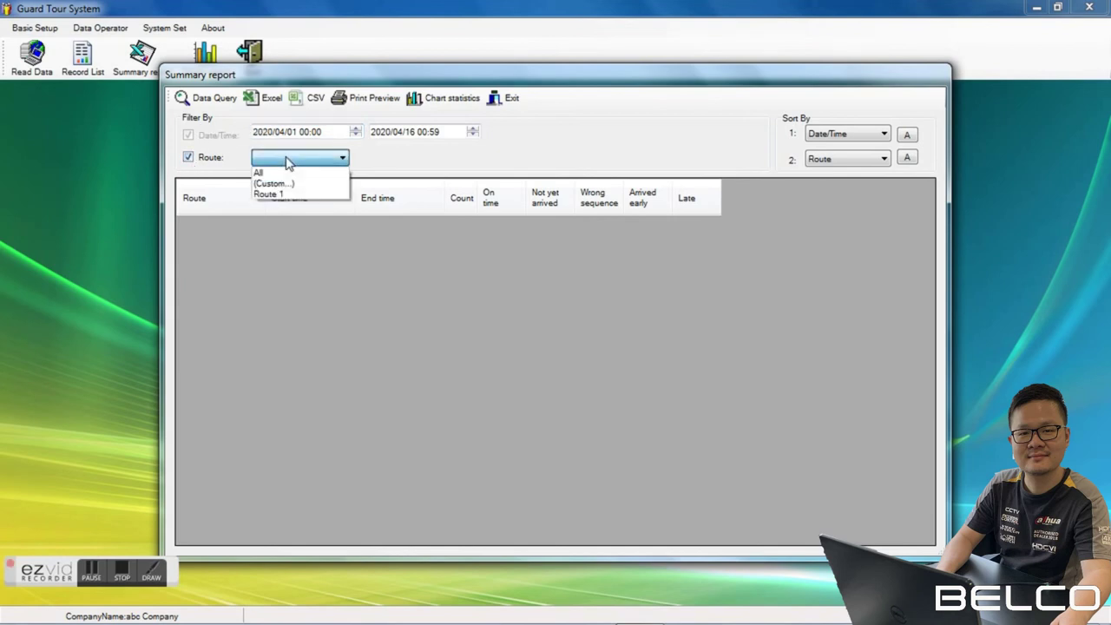
pyautogui.click(319, 193)
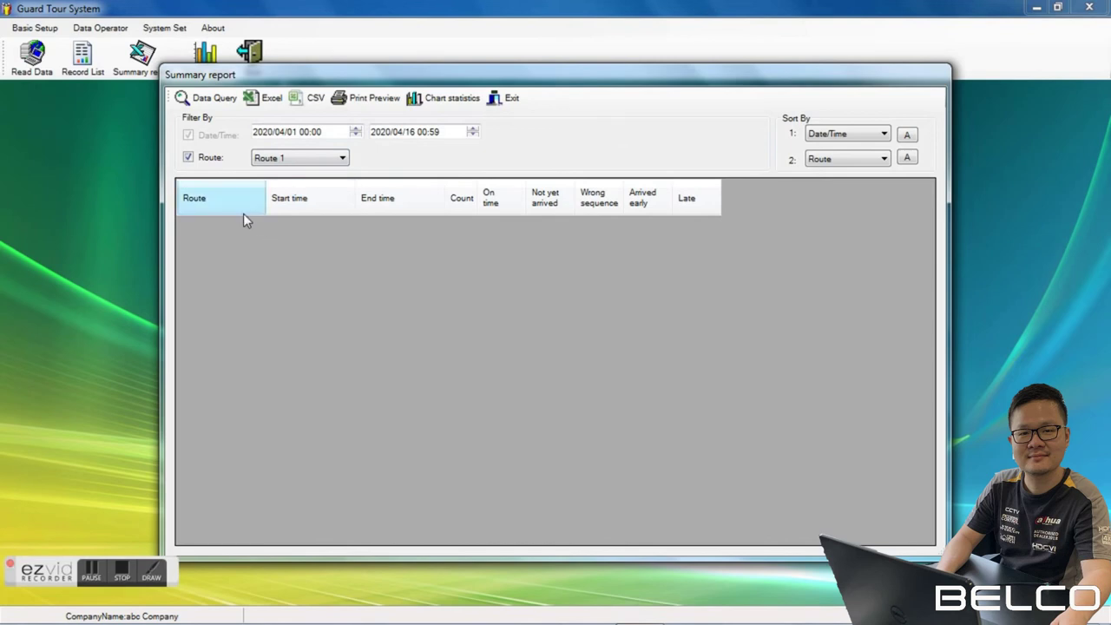
# Step: Review the summary report's columns, including route, end time and count, and close the report
pyautogui.click(204, 201)
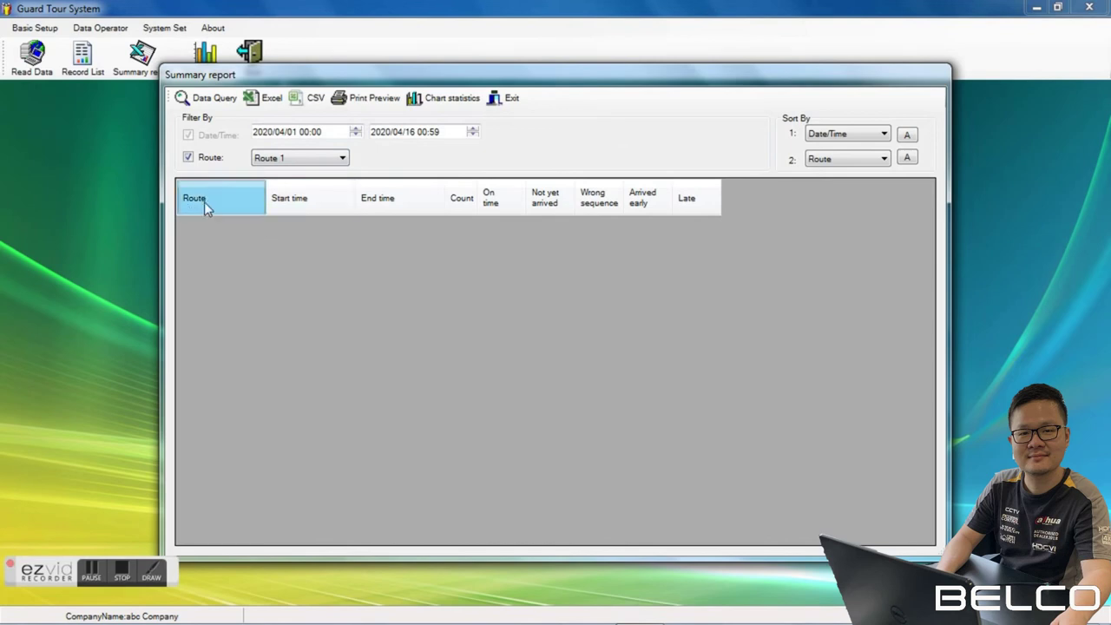
pyautogui.click(401, 202)
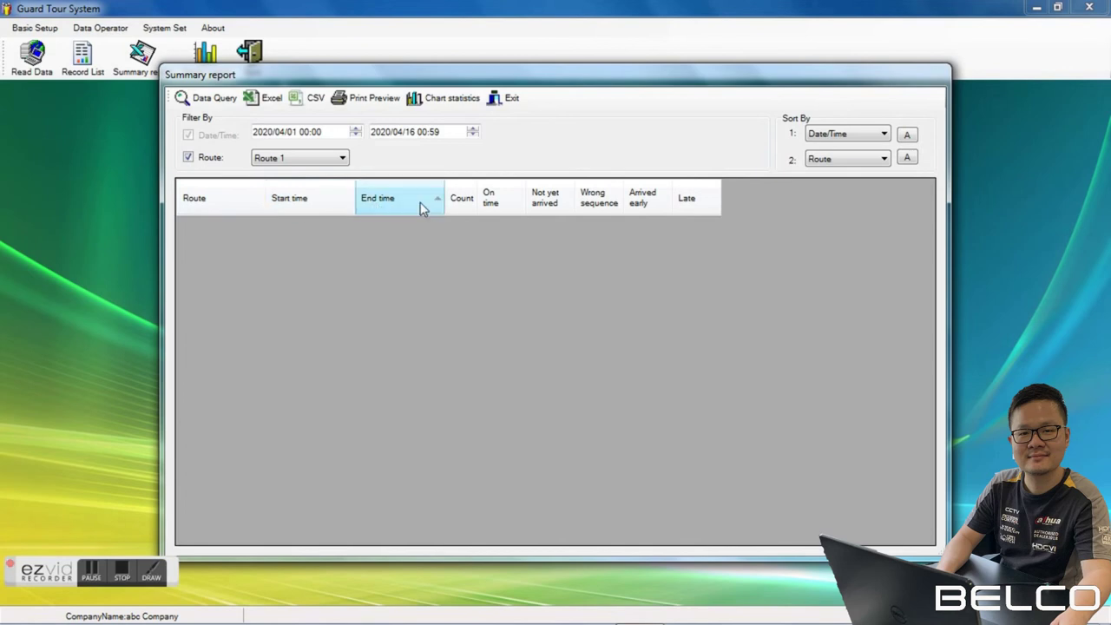
pyautogui.click(454, 205)
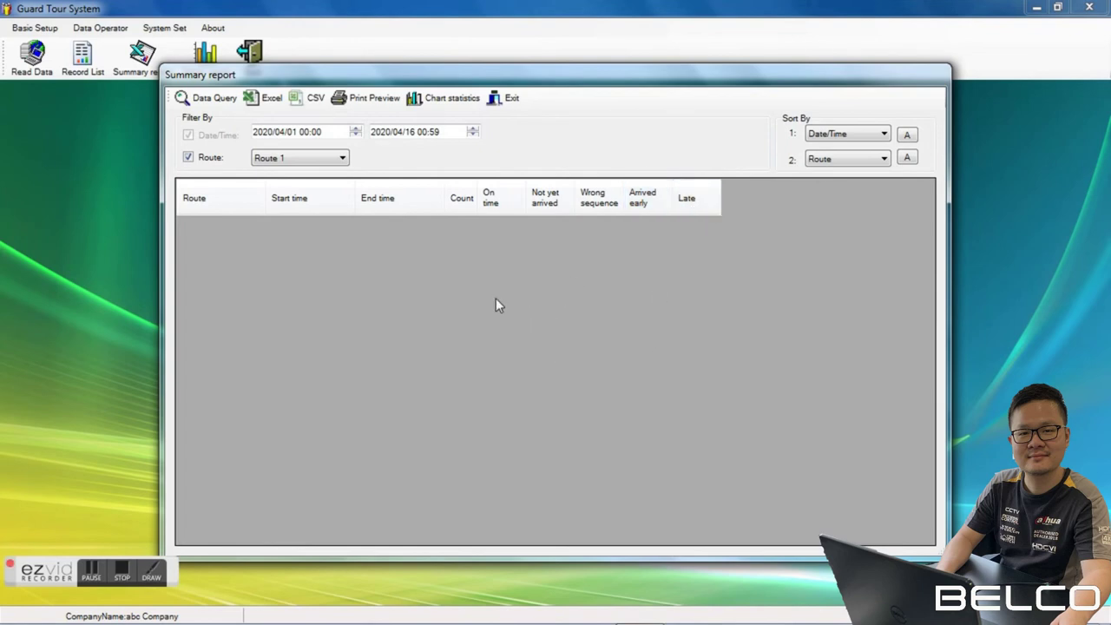
pyautogui.click(506, 101)
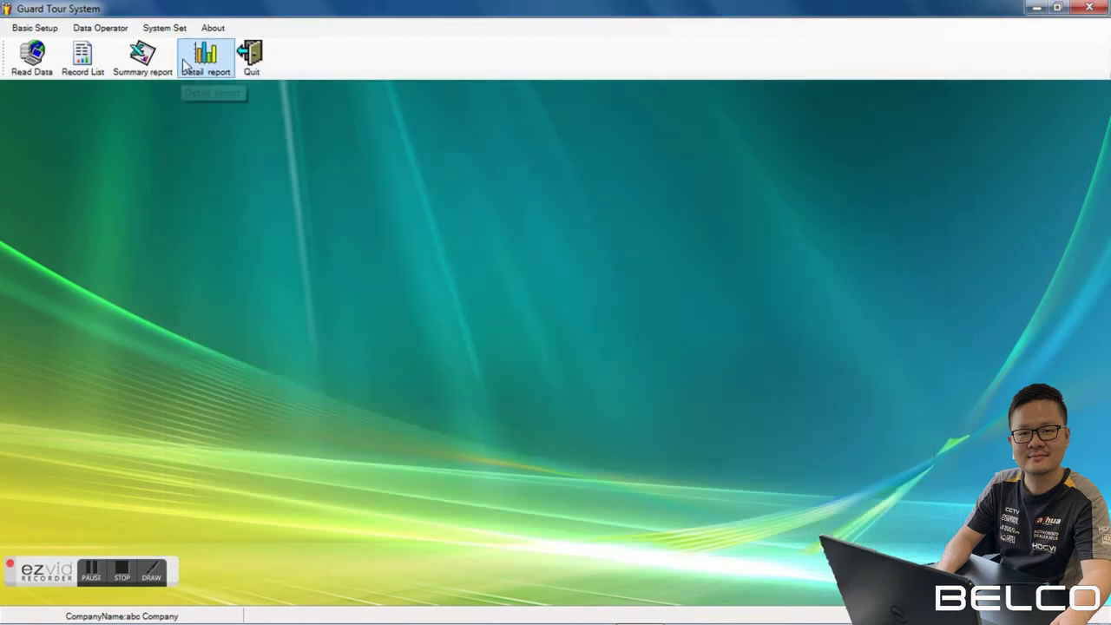
# Step: Open the detail report, enable its route filter and look through the status options, leaving the status filter disabled
pyautogui.click(197, 59)
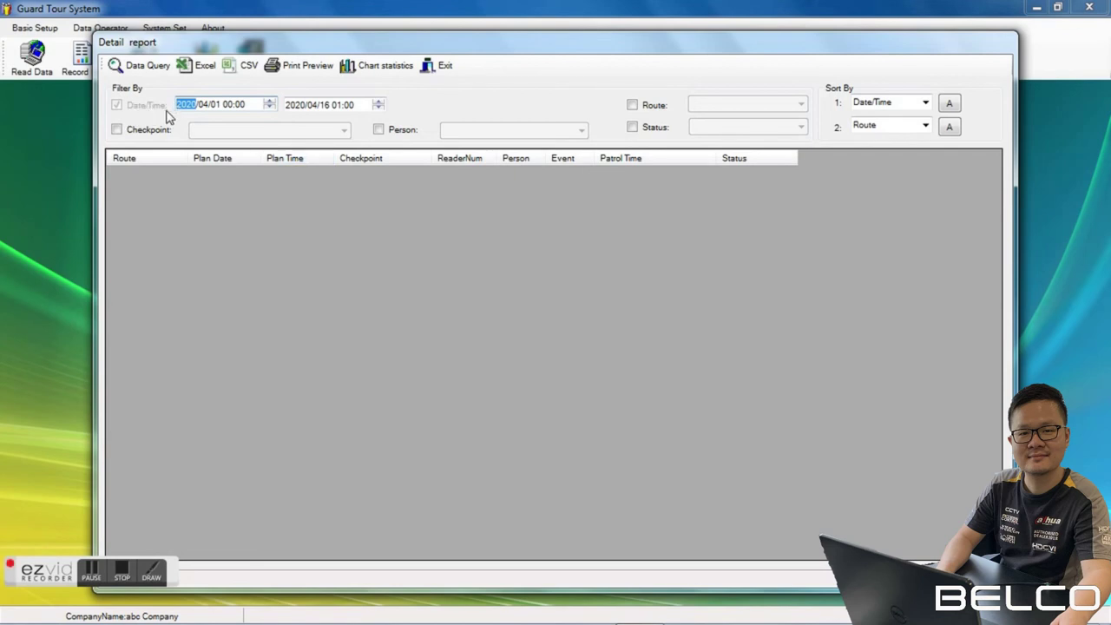
pyautogui.click(406, 130)
pyautogui.click(406, 130)
pyautogui.click(653, 105)
pyautogui.click(653, 127)
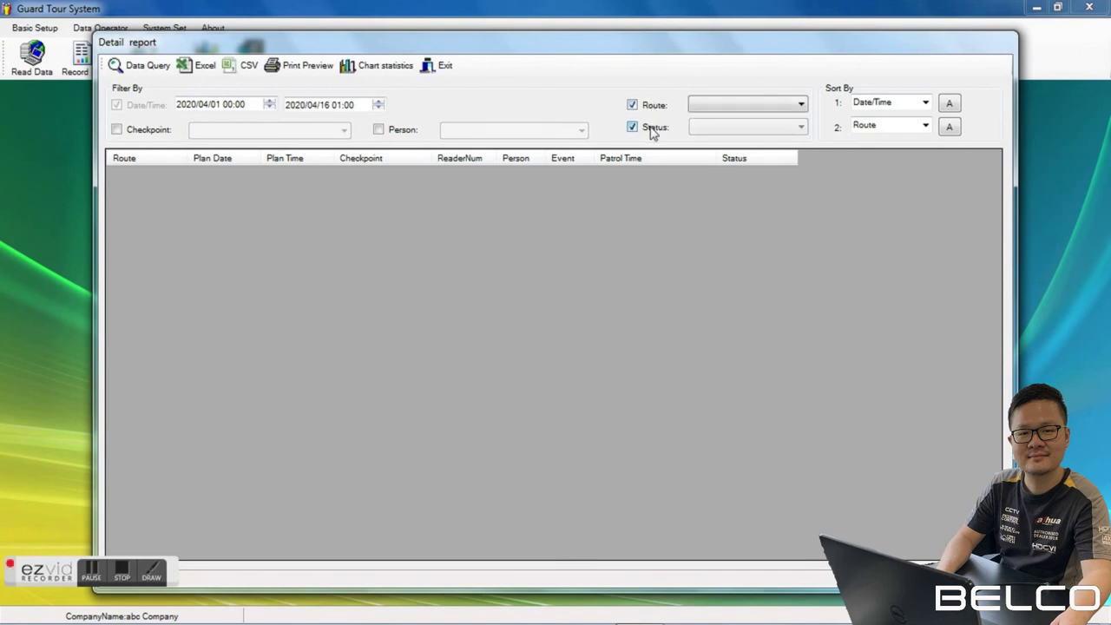
pyautogui.click(754, 130)
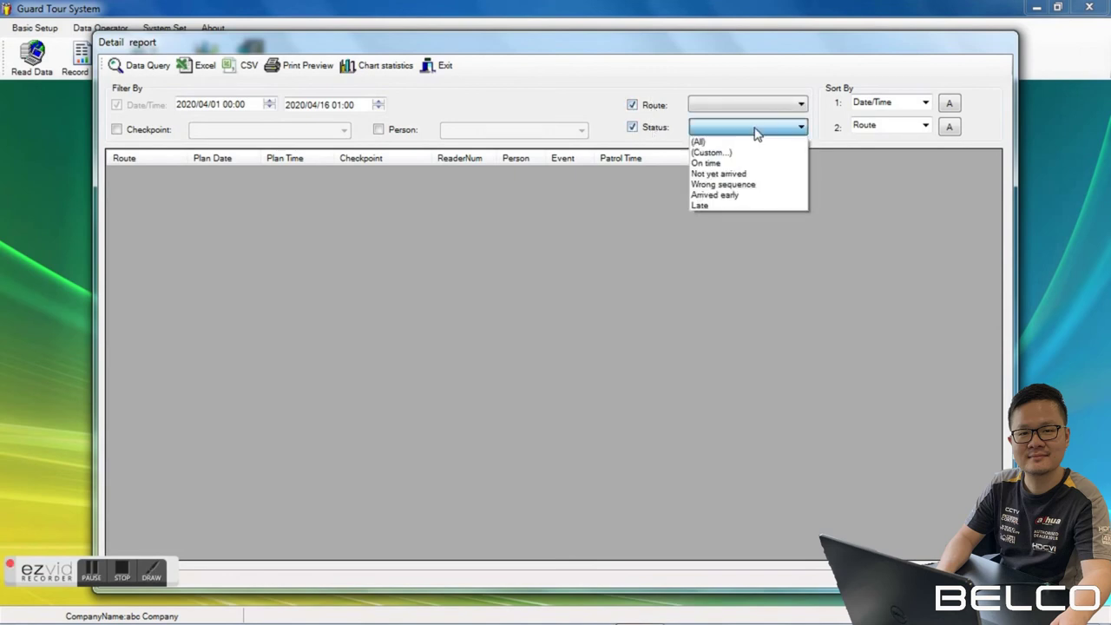
pyautogui.click(656, 122)
pyautogui.click(651, 128)
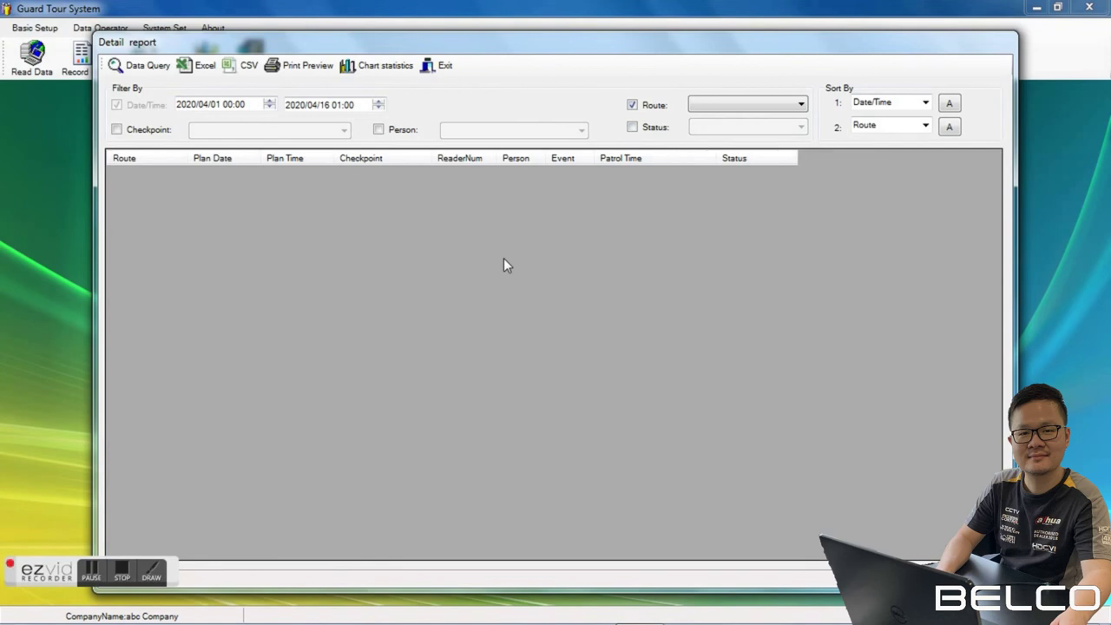
# Step: Review the detail report's columns and the choices in its status filter, and close the report
pyautogui.moveTo(471, 40)
pyautogui.mouseDown()
pyautogui.moveTo(500, 126)
pyautogui.moveTo(488, 33)
pyautogui.moveTo(470, 36)
pyautogui.mouseUp()
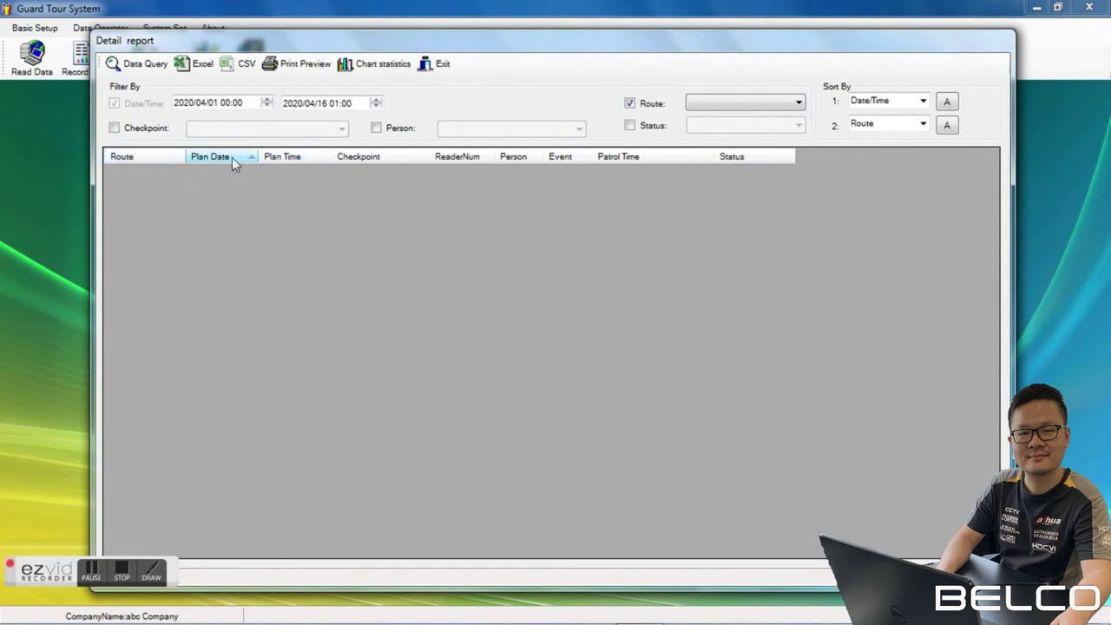
pyautogui.click(358, 163)
pyautogui.click(647, 129)
pyautogui.click(740, 130)
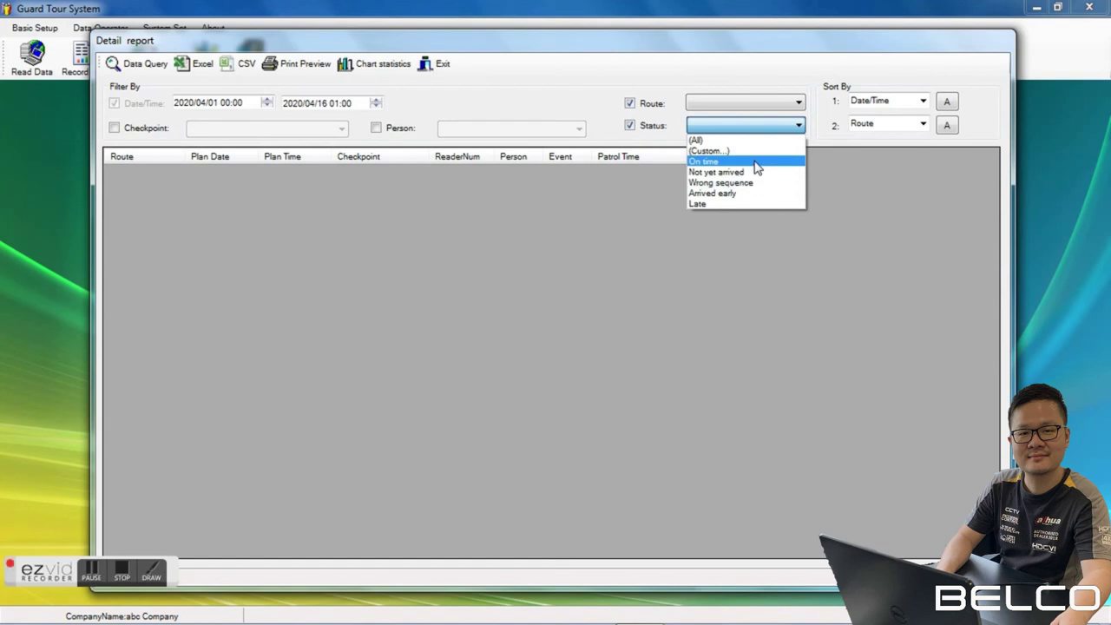
pyautogui.click(751, 216)
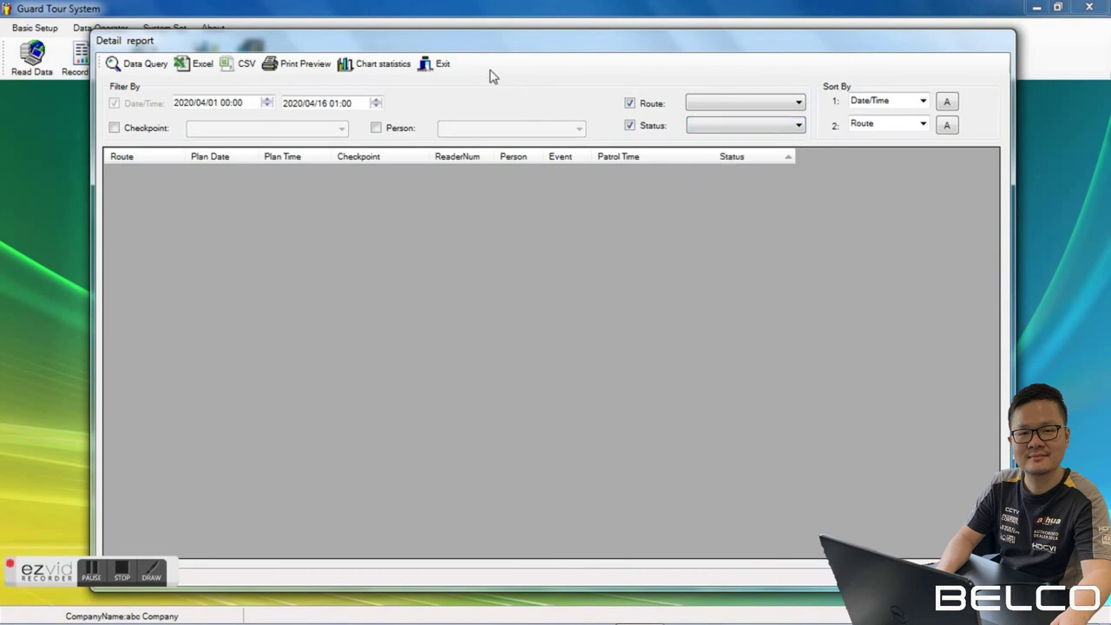
pyautogui.click(439, 65)
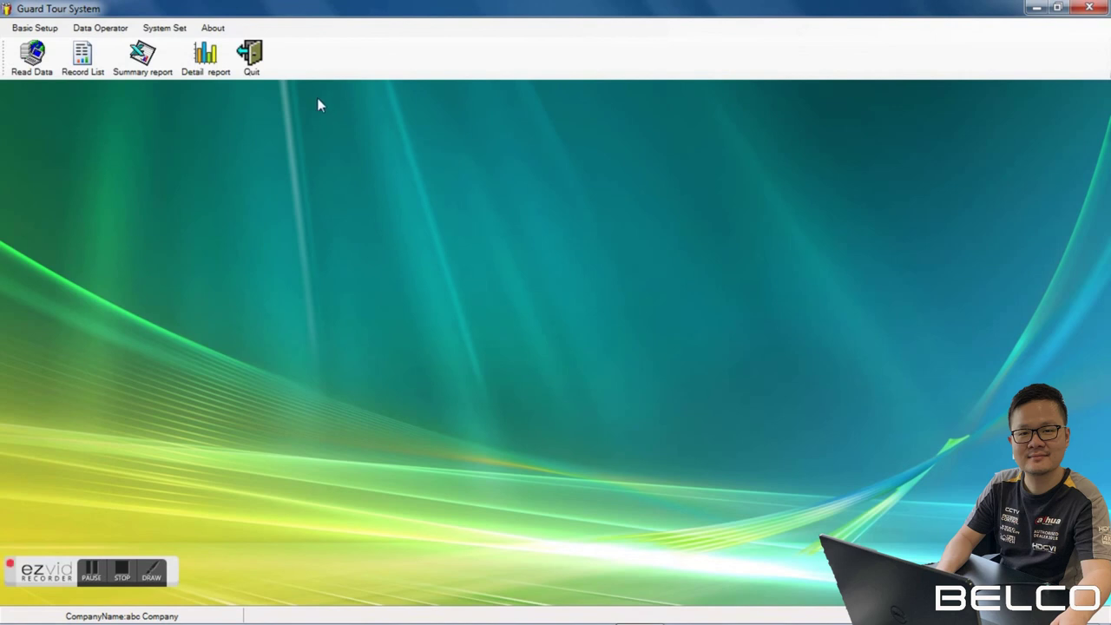
# Step: Enter and re-enter a new password for the Admin user, and exit the password change without saving
pyautogui.click(162, 29)
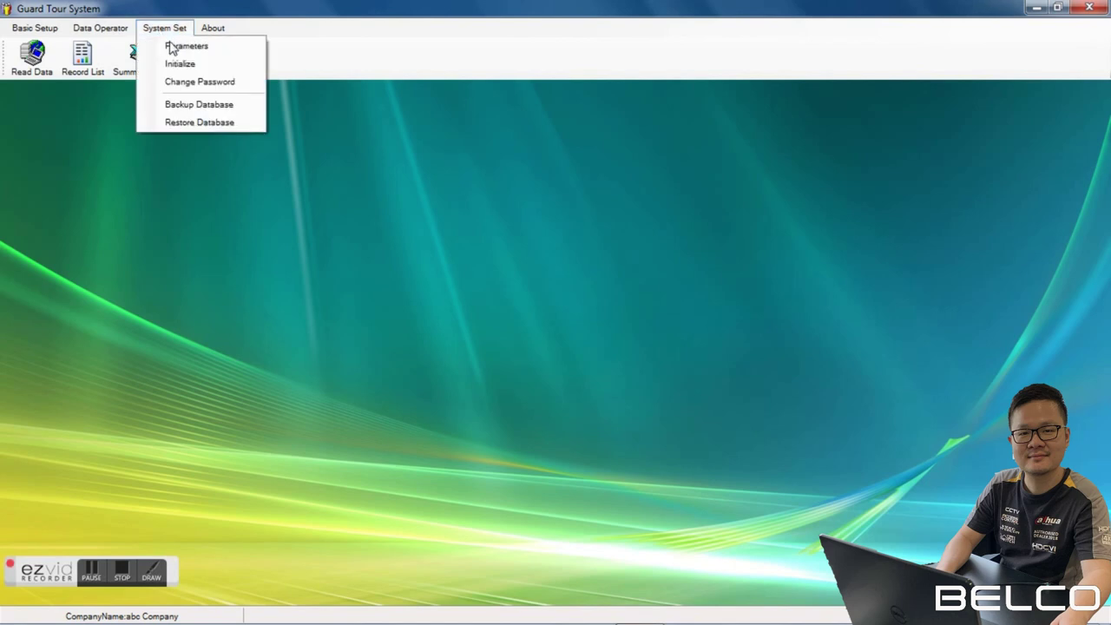
pyautogui.click(206, 86)
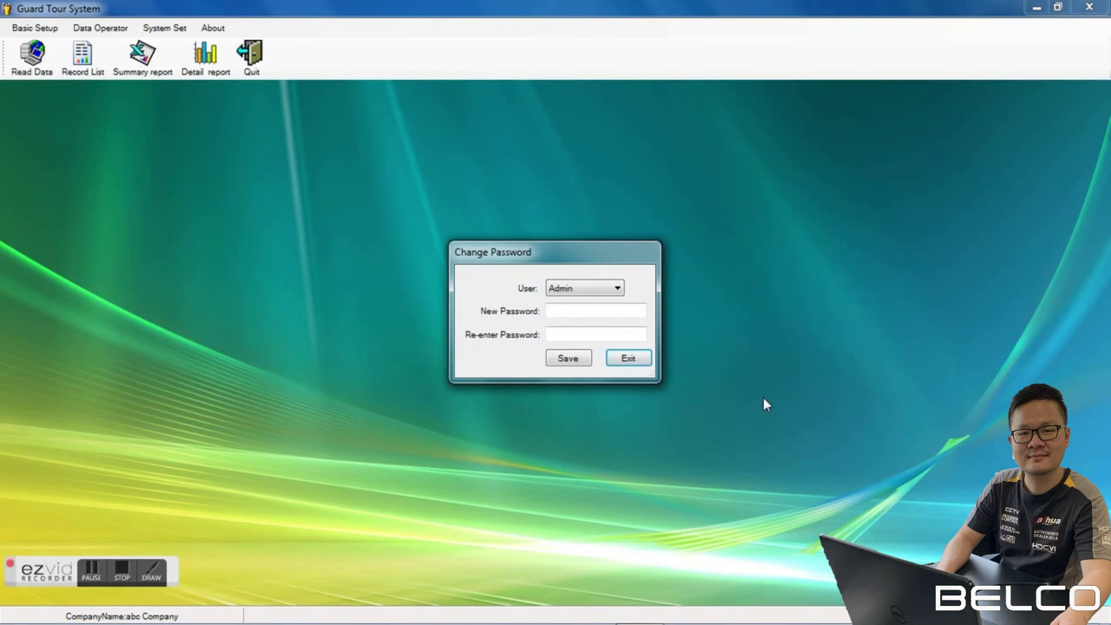
pyautogui.click(599, 314)
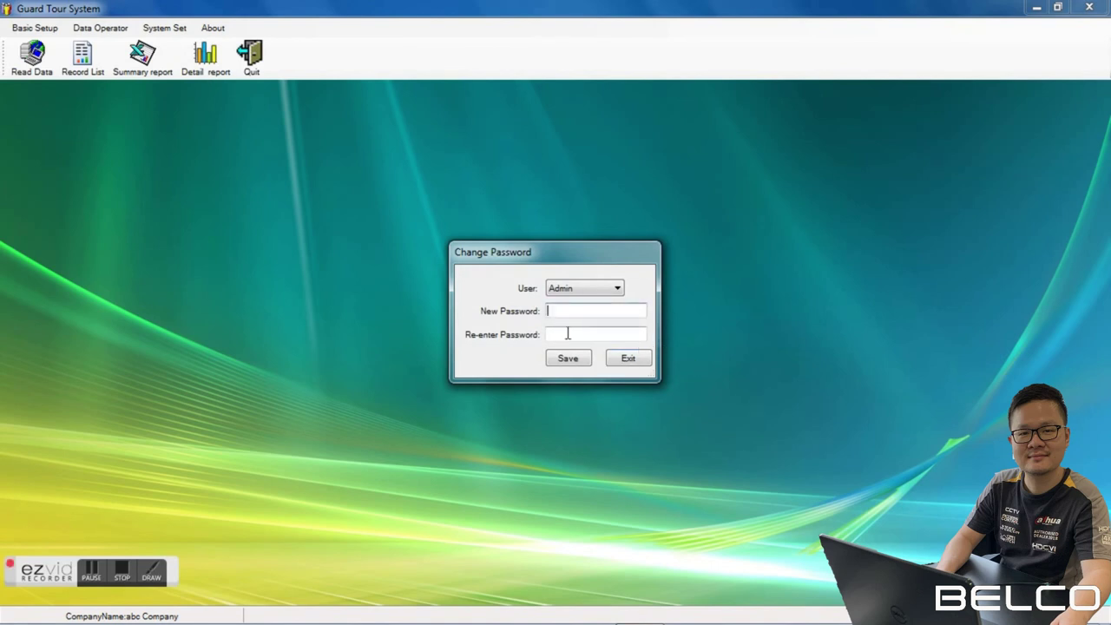
pyautogui.click(596, 334)
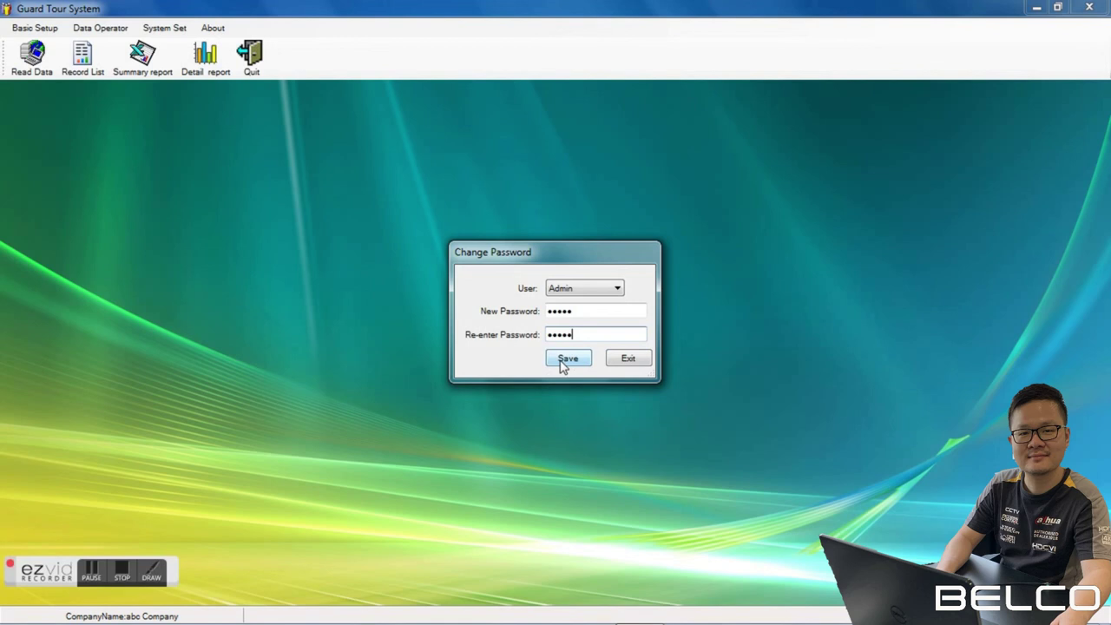
pyautogui.click(634, 361)
# Step: Back up the database to the Desktop as a data file named backup
pyautogui.click(162, 29)
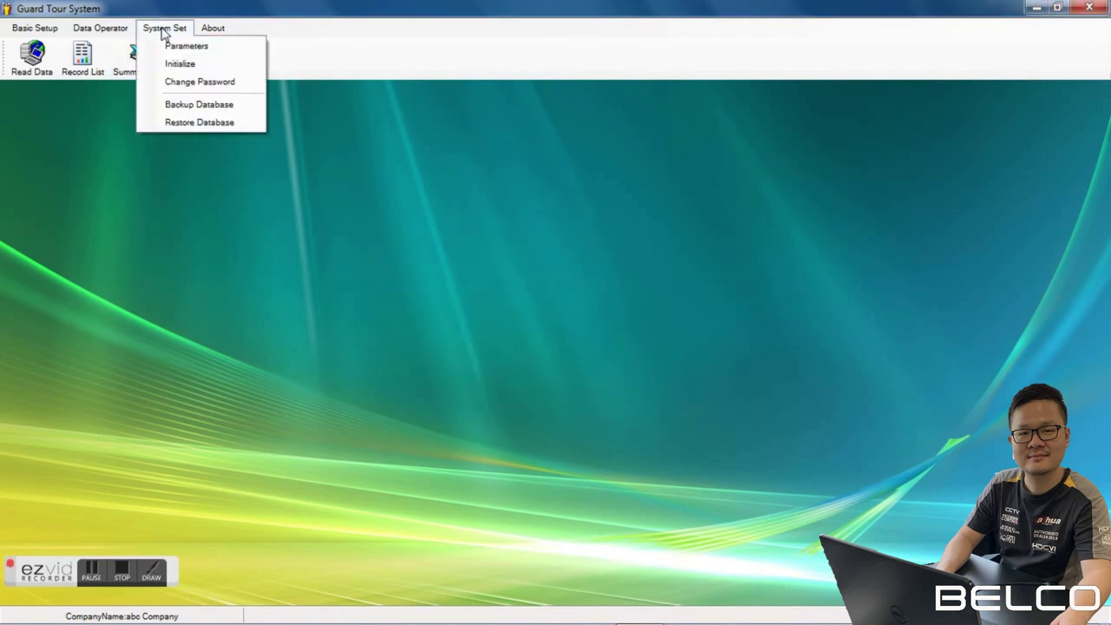
pyautogui.click(222, 106)
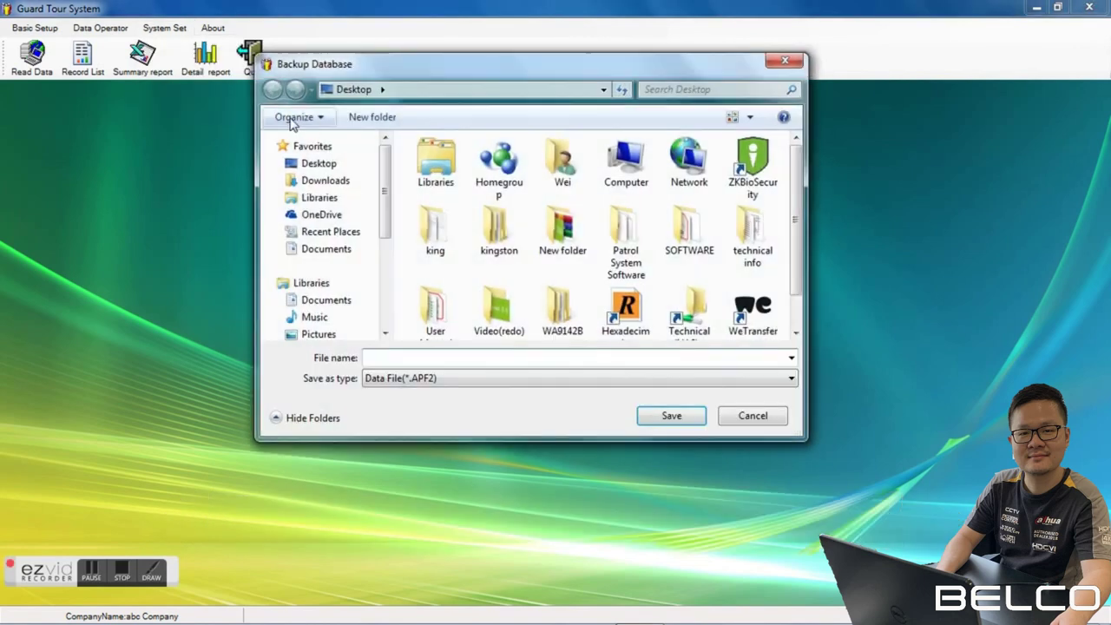
pyautogui.click(331, 167)
pyautogui.click(418, 357)
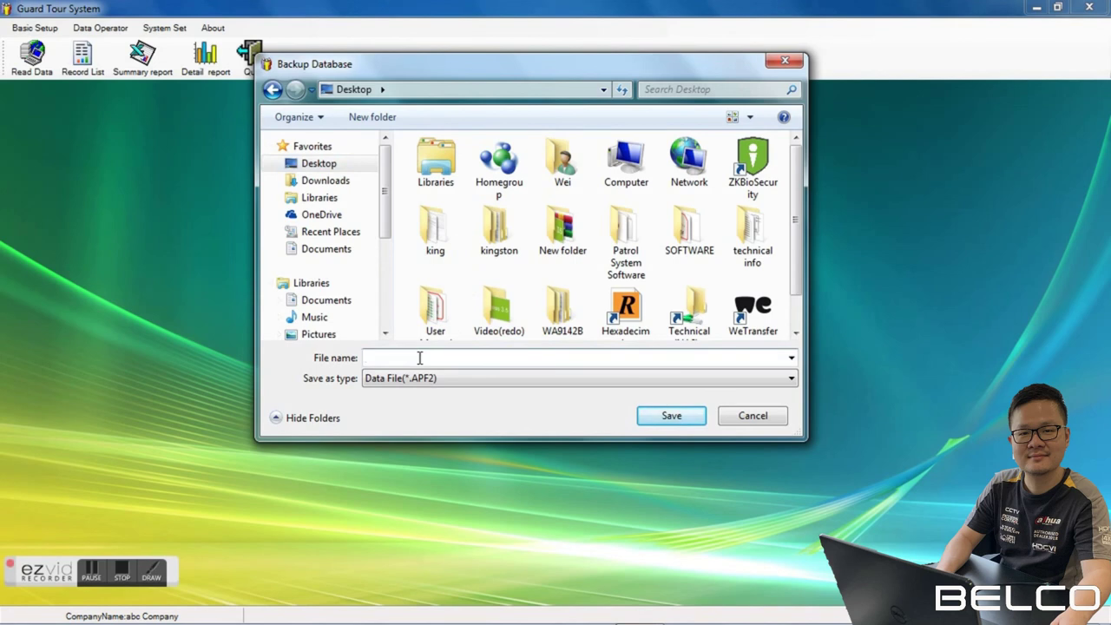
pyautogui.write('backup')
pyautogui.click(671, 420)
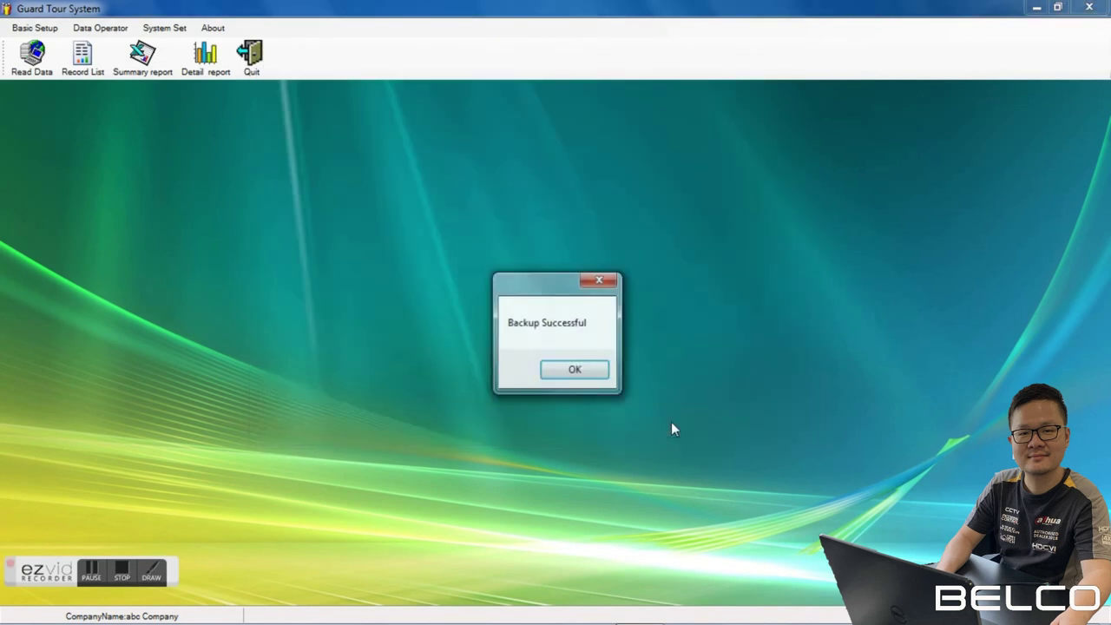
pyautogui.click(599, 371)
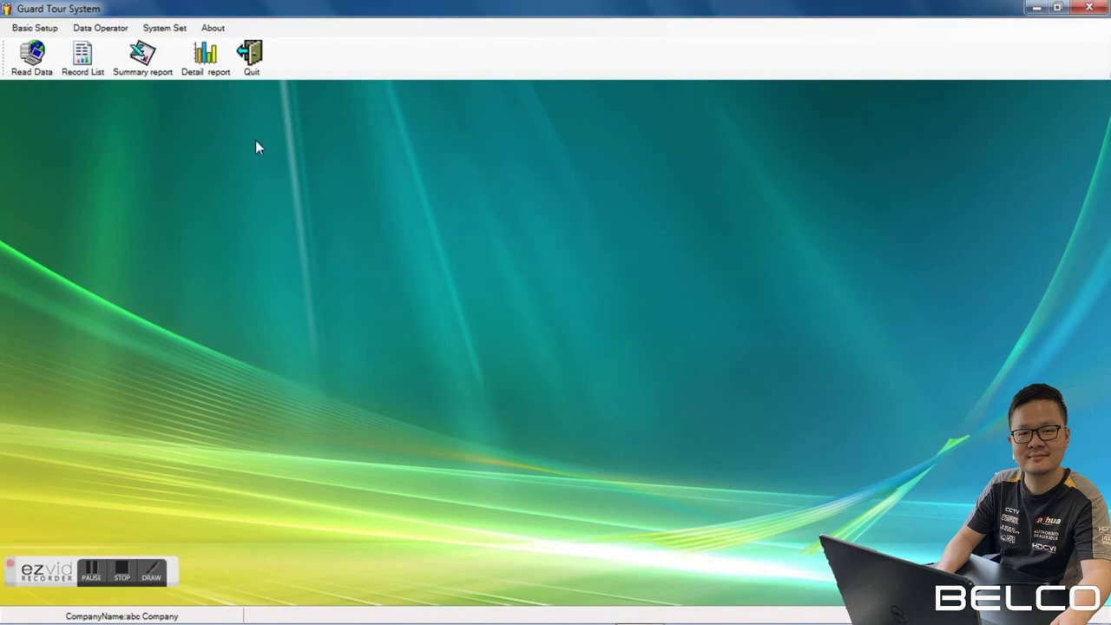
# Step: Start a database restore, select backup.APF2 on the Desktop and cancel the restore
pyautogui.click(164, 28)
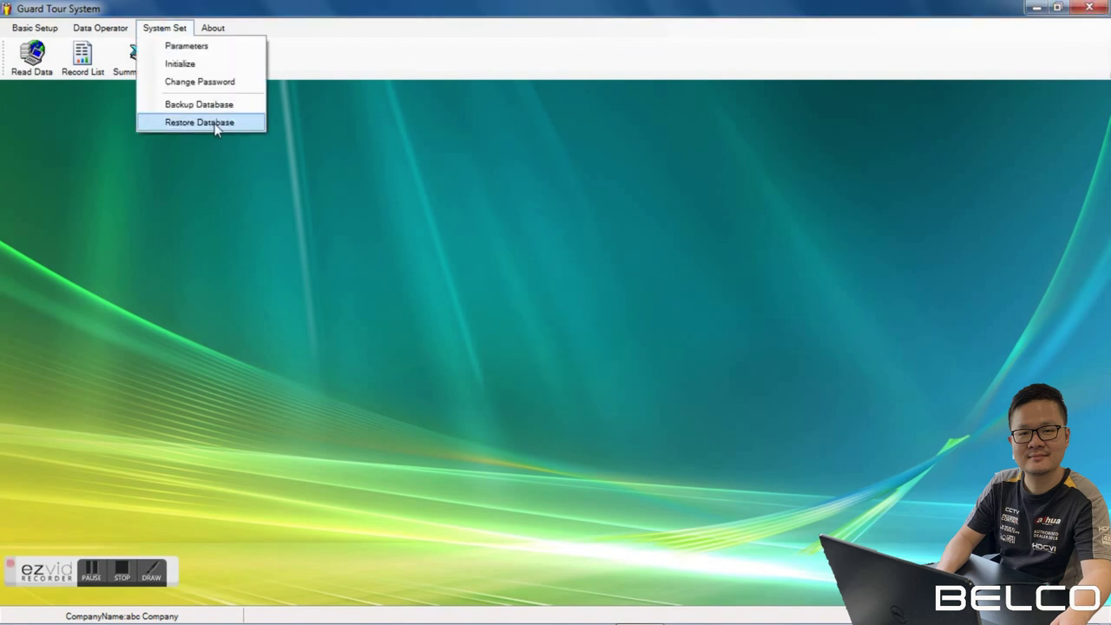
pyautogui.click(184, 124)
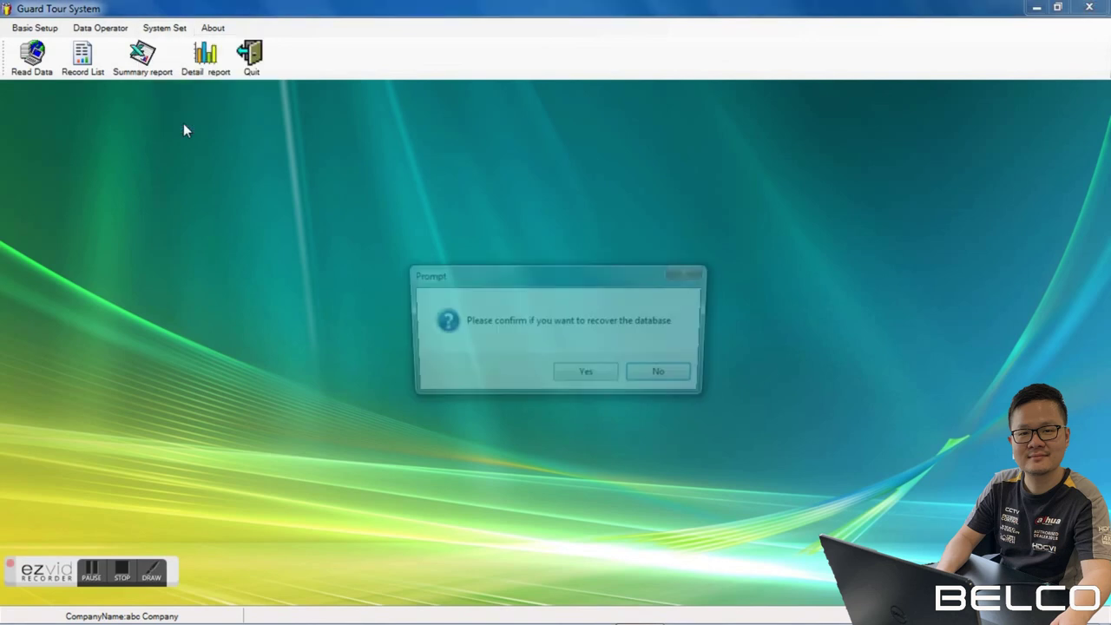
pyautogui.click(587, 380)
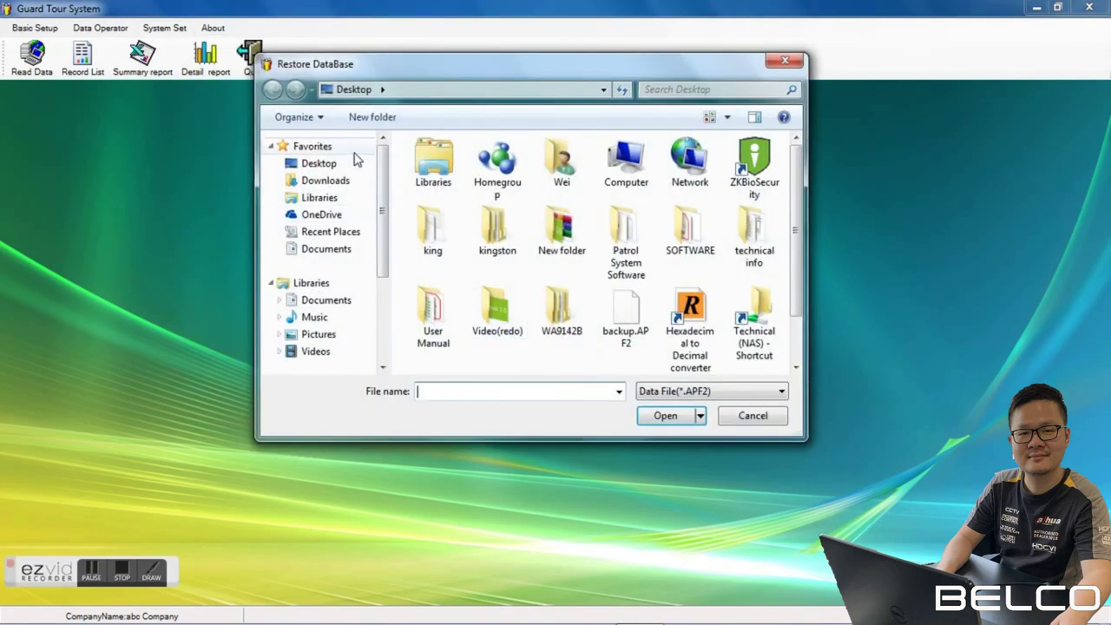
pyautogui.click(351, 167)
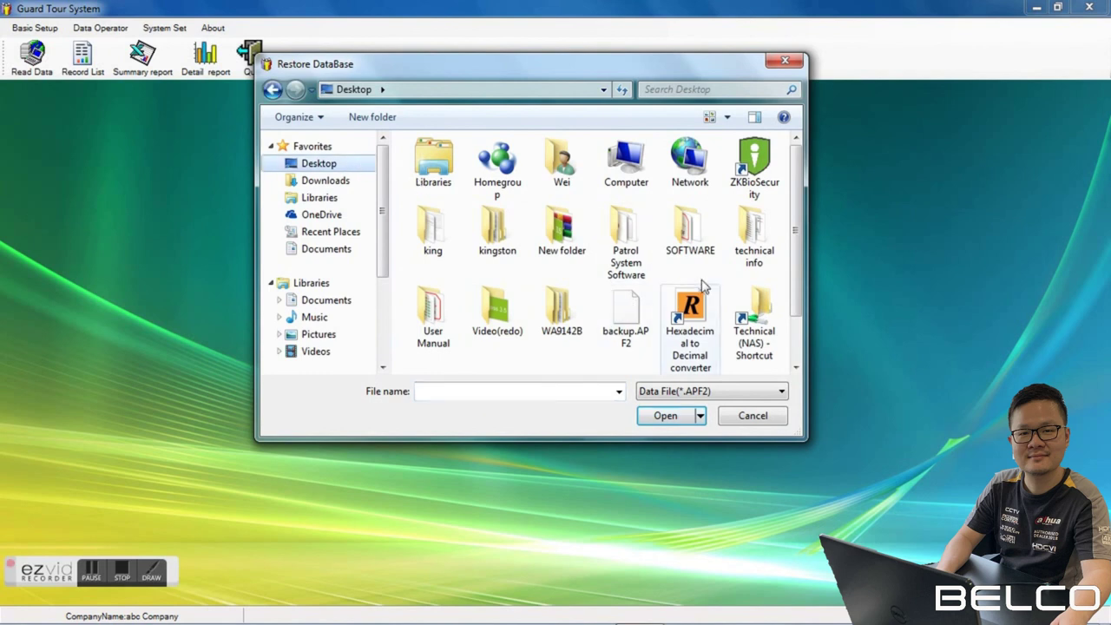
pyautogui.moveTo(803, 192)
pyautogui.mouseDown()
pyautogui.moveTo(818, 295)
pyautogui.moveTo(803, 195)
pyautogui.mouseUp()
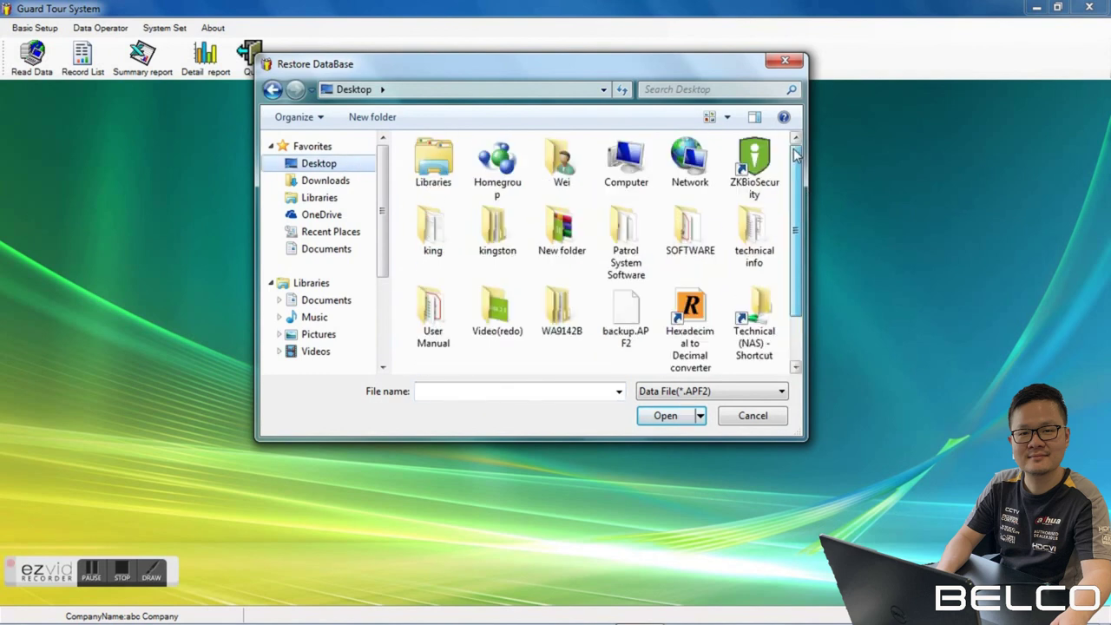
pyautogui.click(625, 312)
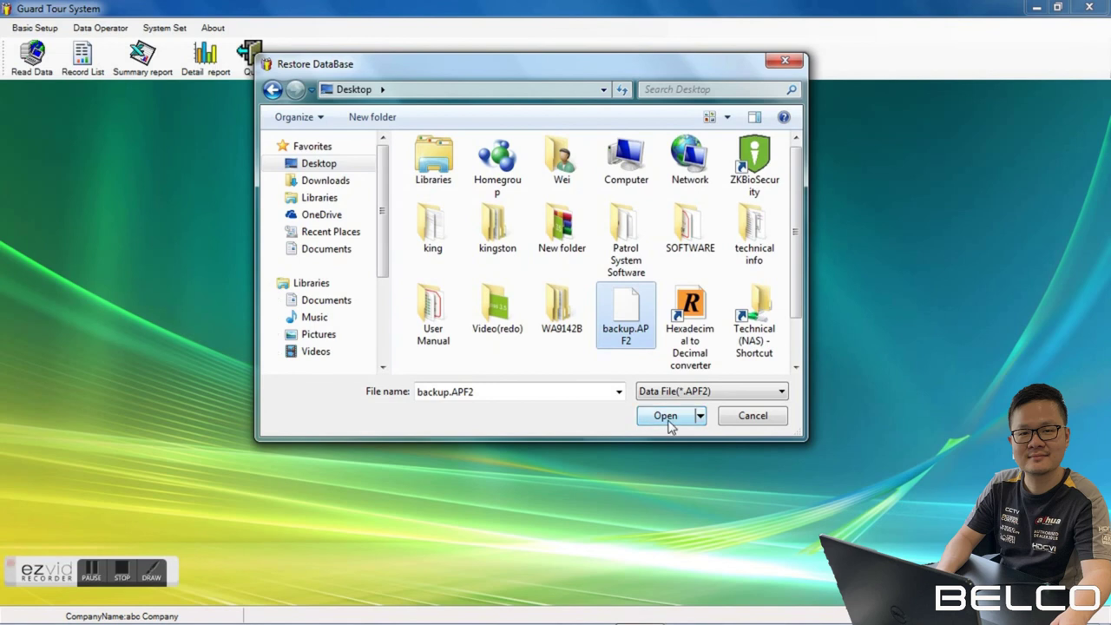
pyautogui.click(758, 420)
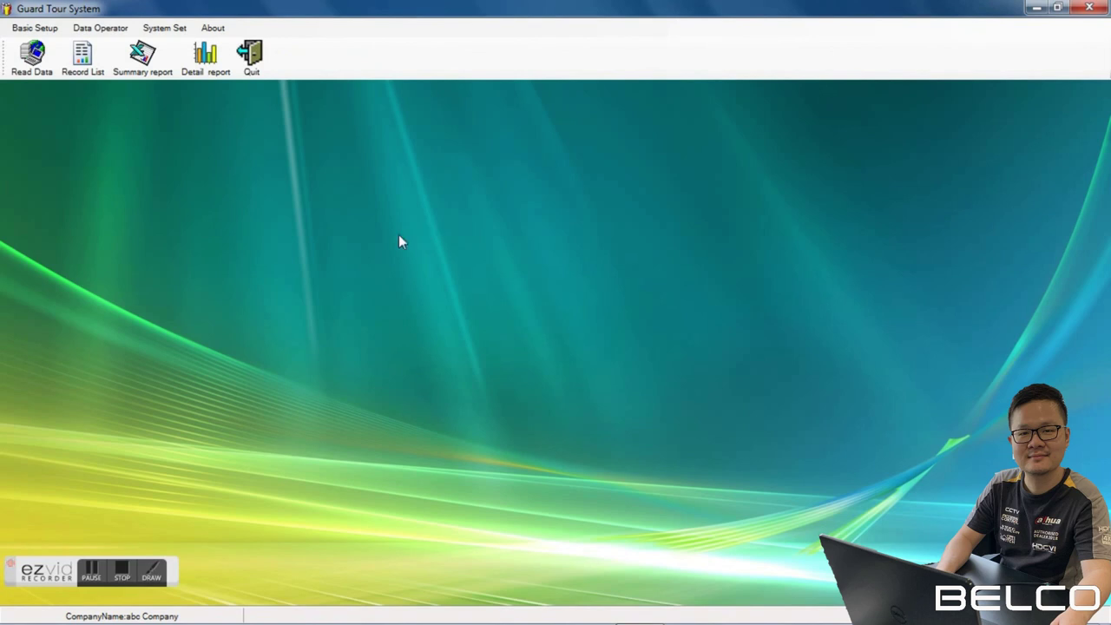
# Step: Set the reader's time in the system parameters, save the parameters with company name abc Company and close them
pyautogui.click(180, 29)
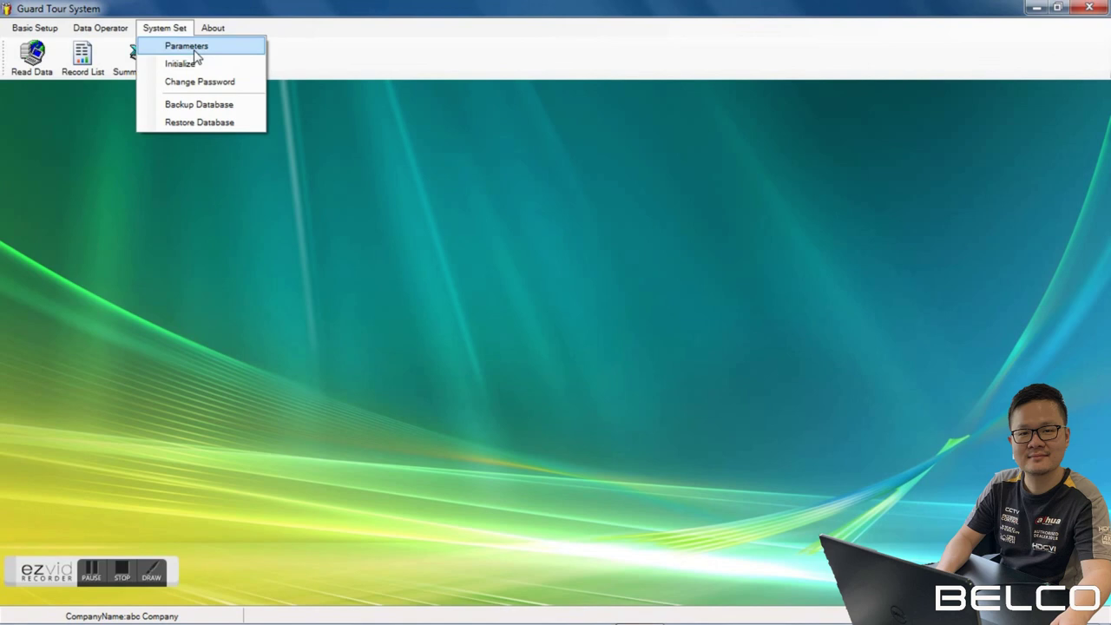
pyautogui.click(196, 50)
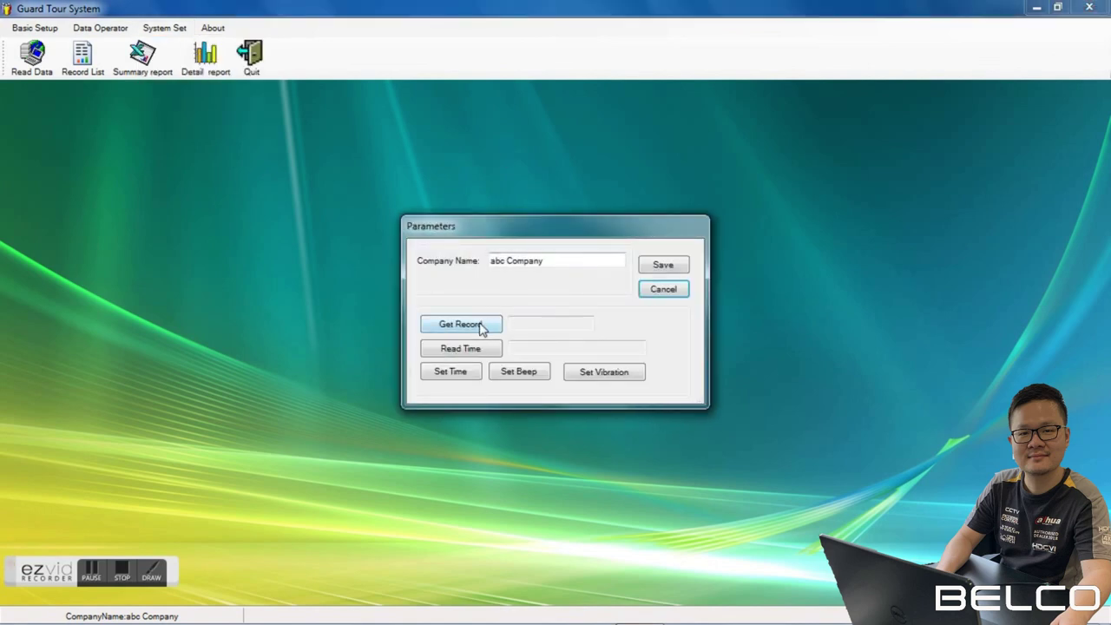
pyautogui.click(548, 261)
pyautogui.moveTo(572, 261); pyautogui.dragTo(454, 260)
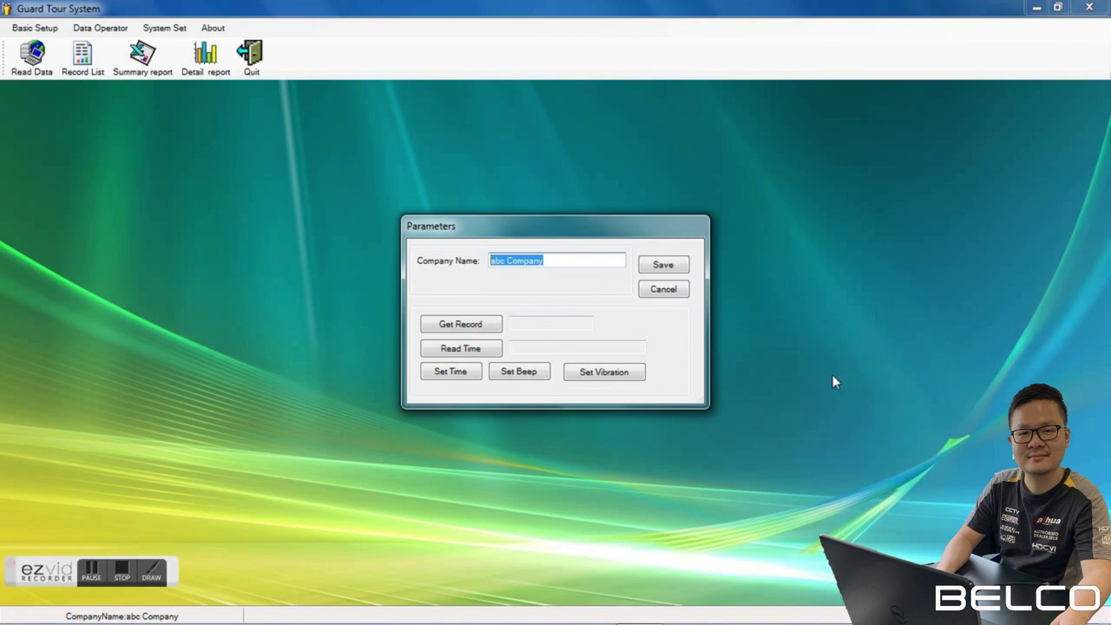
pyautogui.click(461, 380)
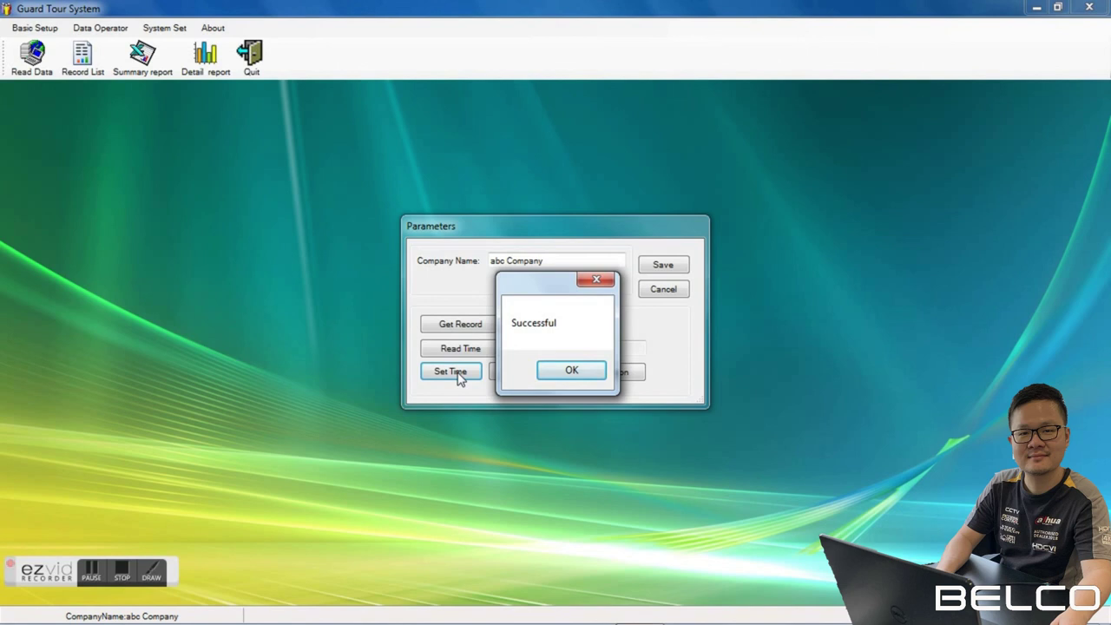
pyautogui.click(573, 371)
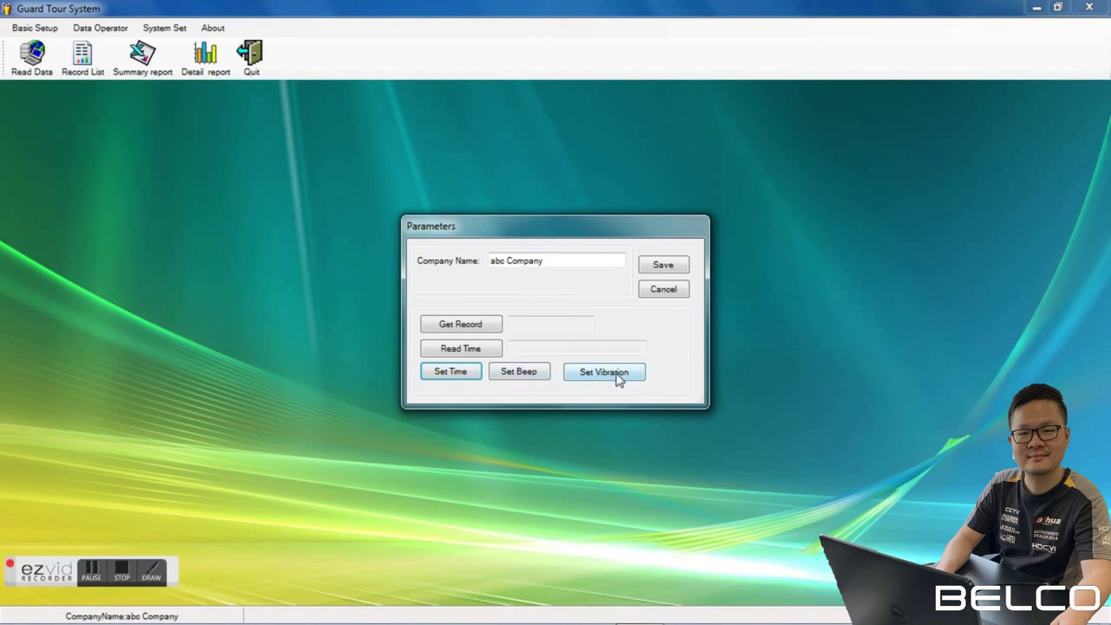
pyautogui.click(662, 269)
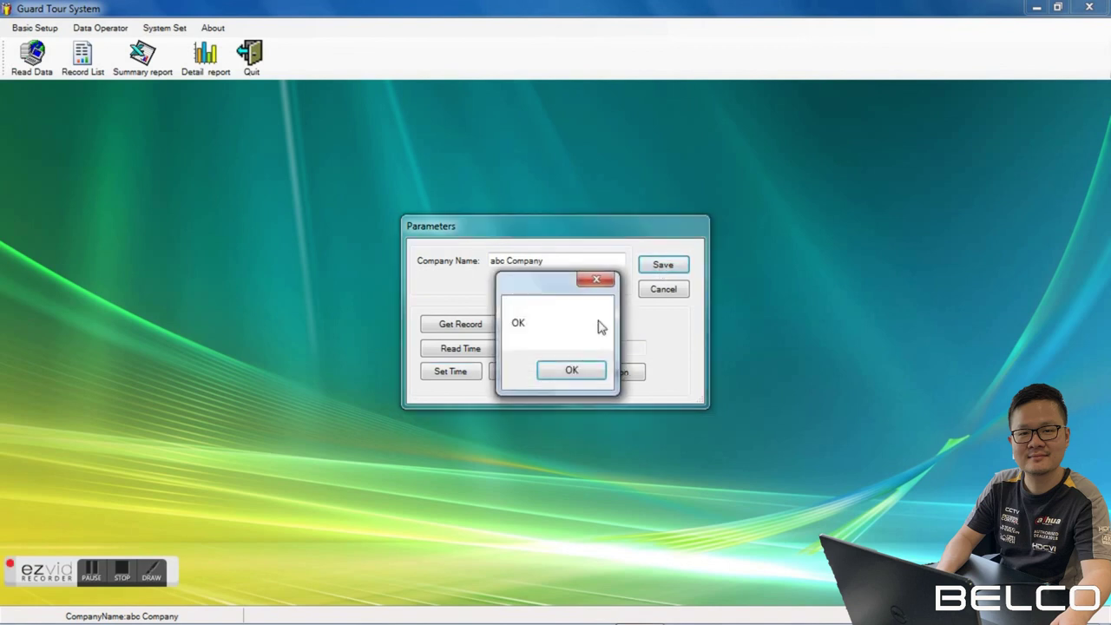
pyautogui.click(570, 368)
pyautogui.click(659, 290)
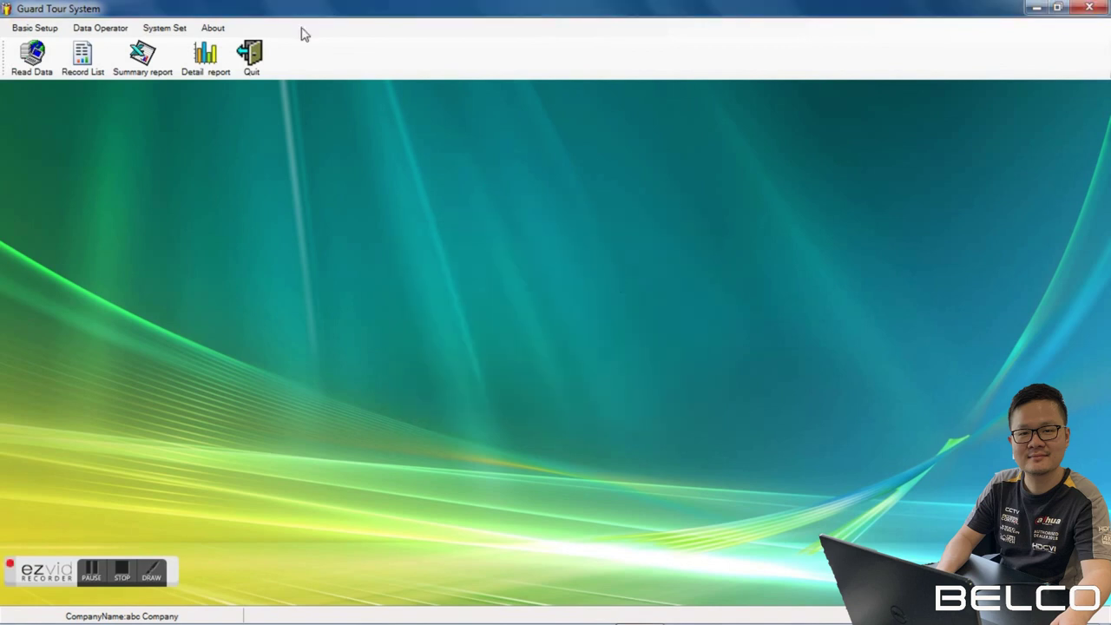
# Step: Initialize all data categories, including checkpoints, persons, events, readers, routes, plans and records, confirming the reset
pyautogui.doubleClick(265, 7)
pyautogui.click(179, 33)
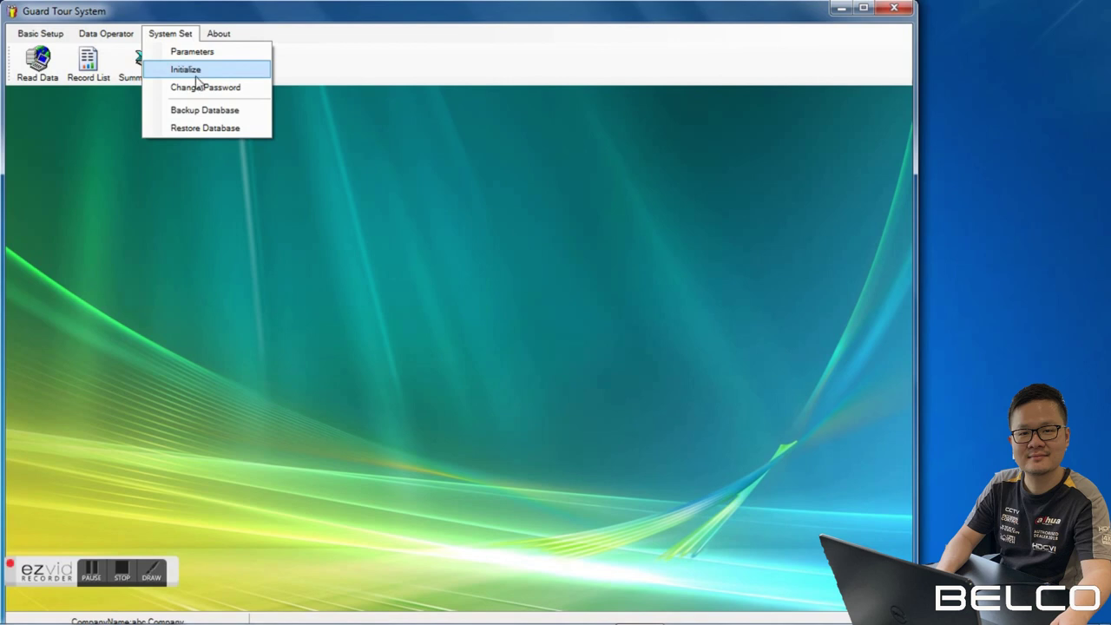
pyautogui.click(187, 73)
pyautogui.click(641, 294)
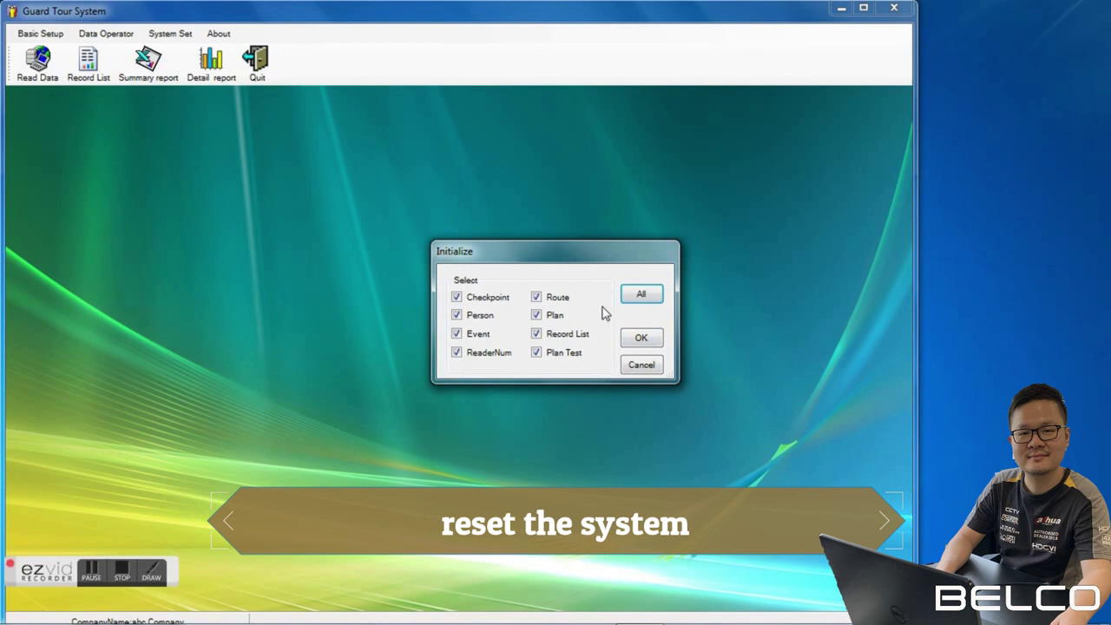
pyautogui.click(640, 339)
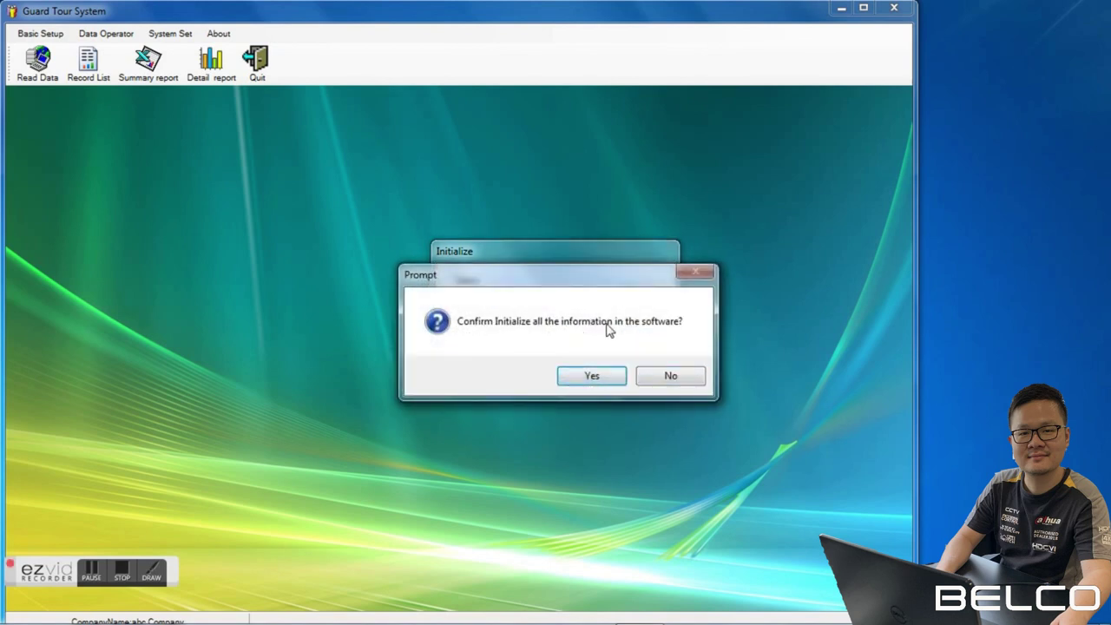
pyautogui.click(591, 375)
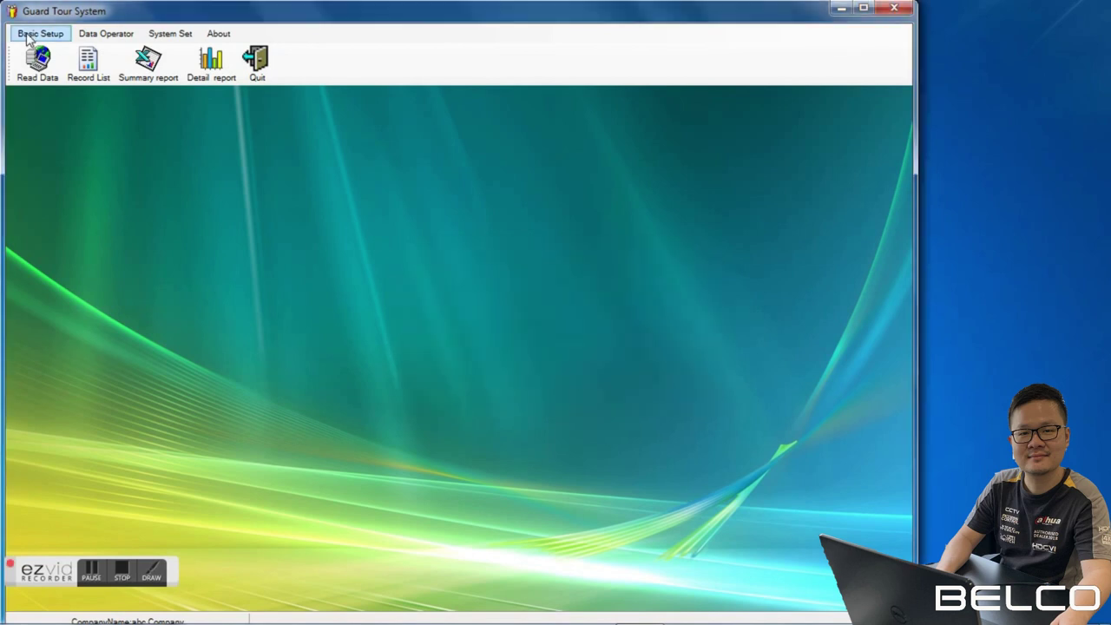
# Step: Inspect the checkpoint list to verify the system reset, and close the list
pyautogui.moveTo(143, 25); pyautogui.dragTo(303, 28)
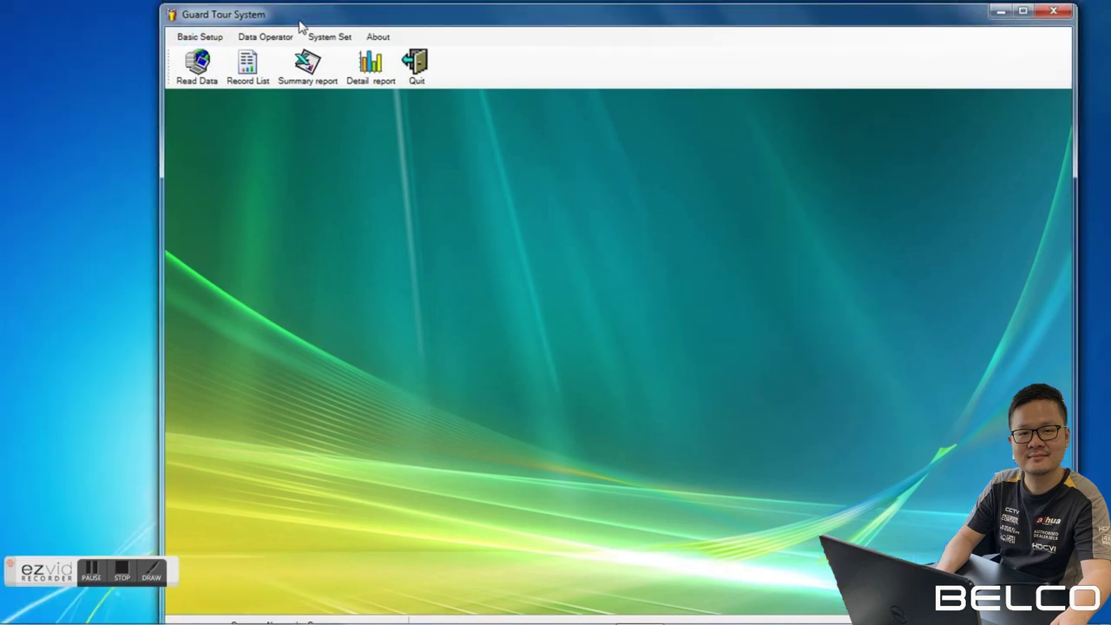
pyautogui.click(208, 38)
pyautogui.click(220, 55)
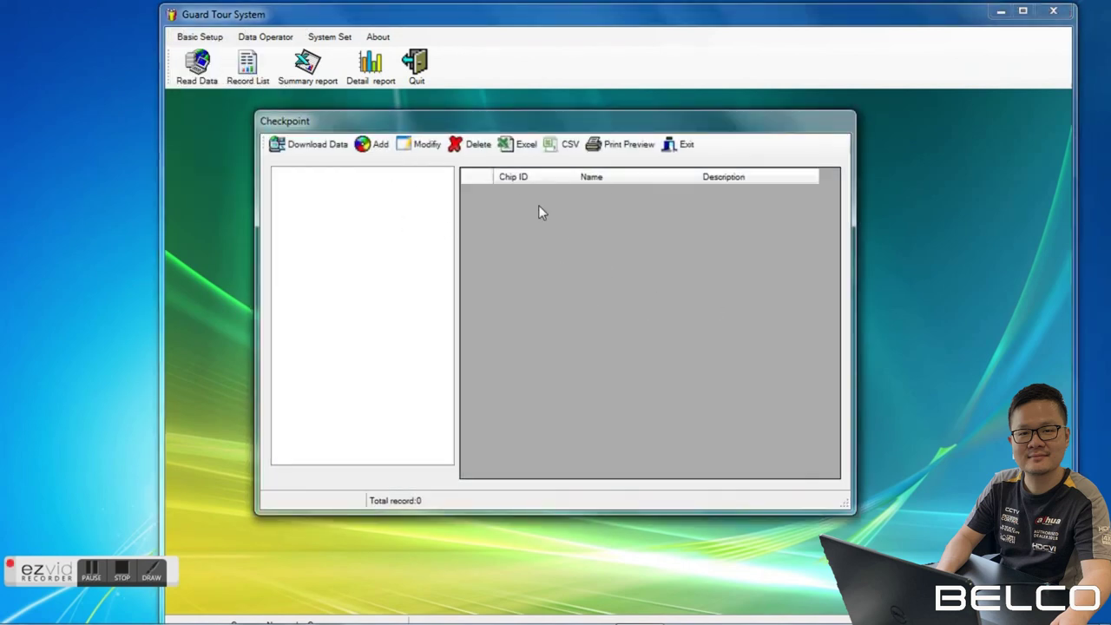
pyautogui.click(683, 145)
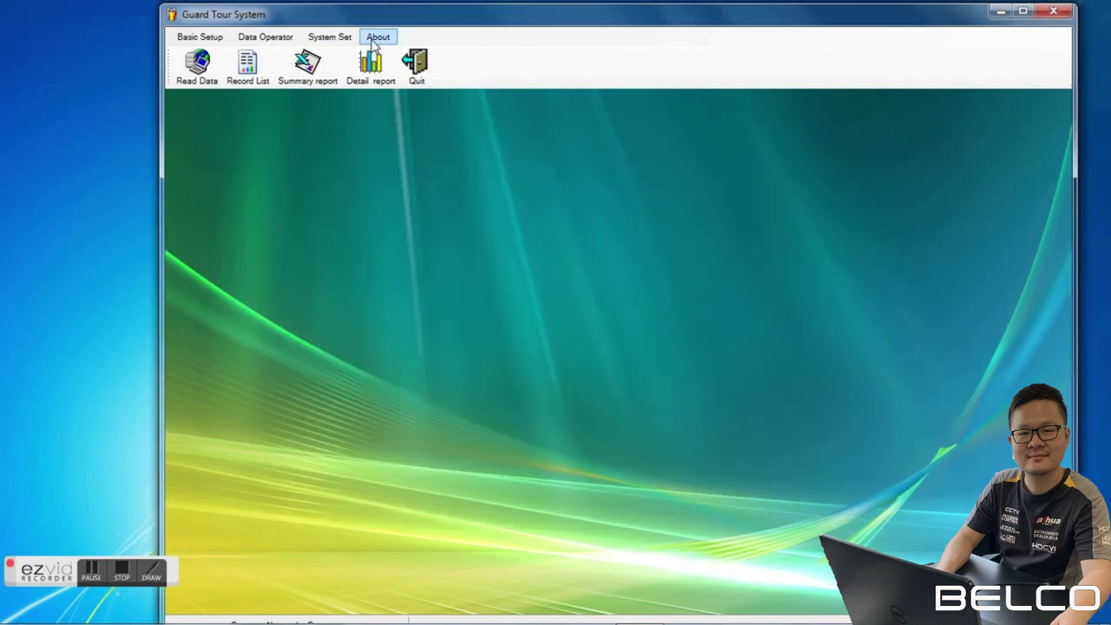
# Step: Maximize the main window, quit the guard tour software and confirm the exit
pyautogui.doubleClick(366, 16)
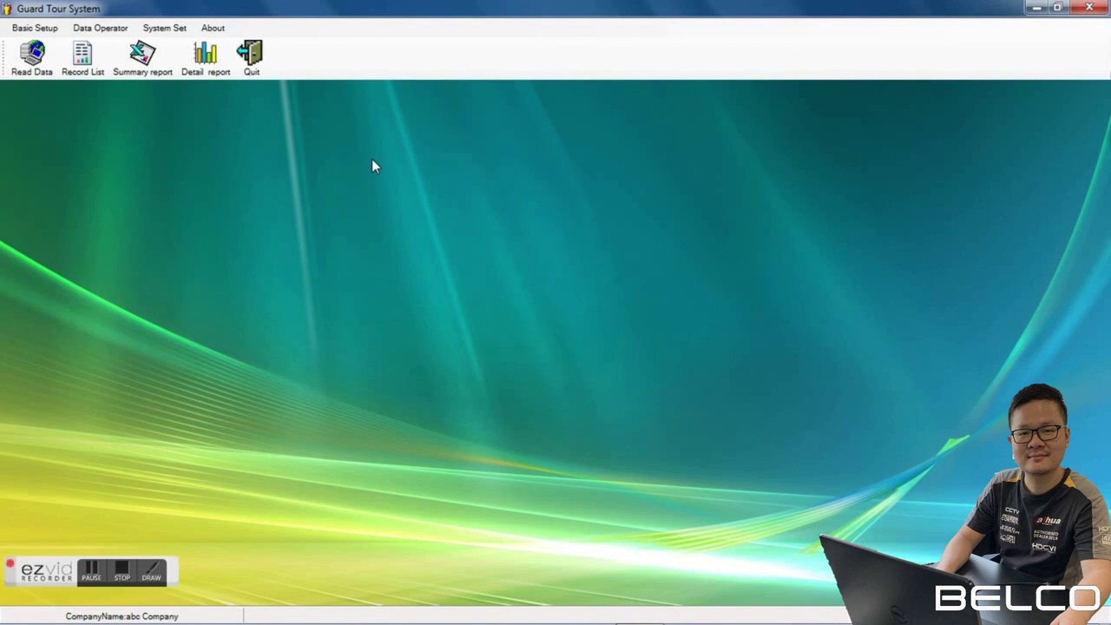
pyautogui.click(1089, 7)
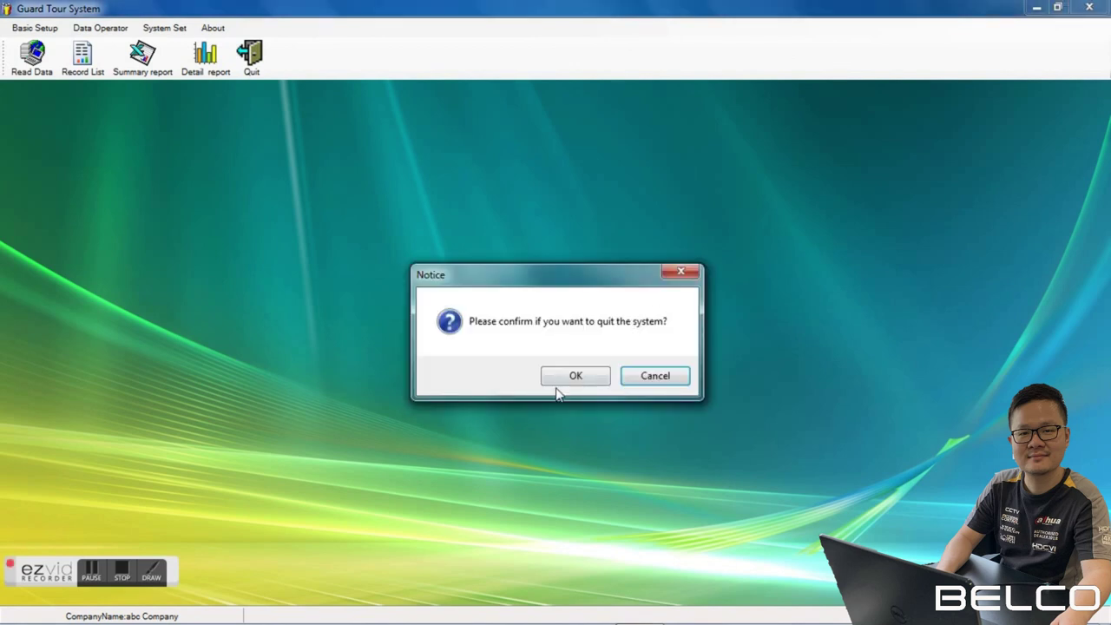
pyautogui.click(565, 385)
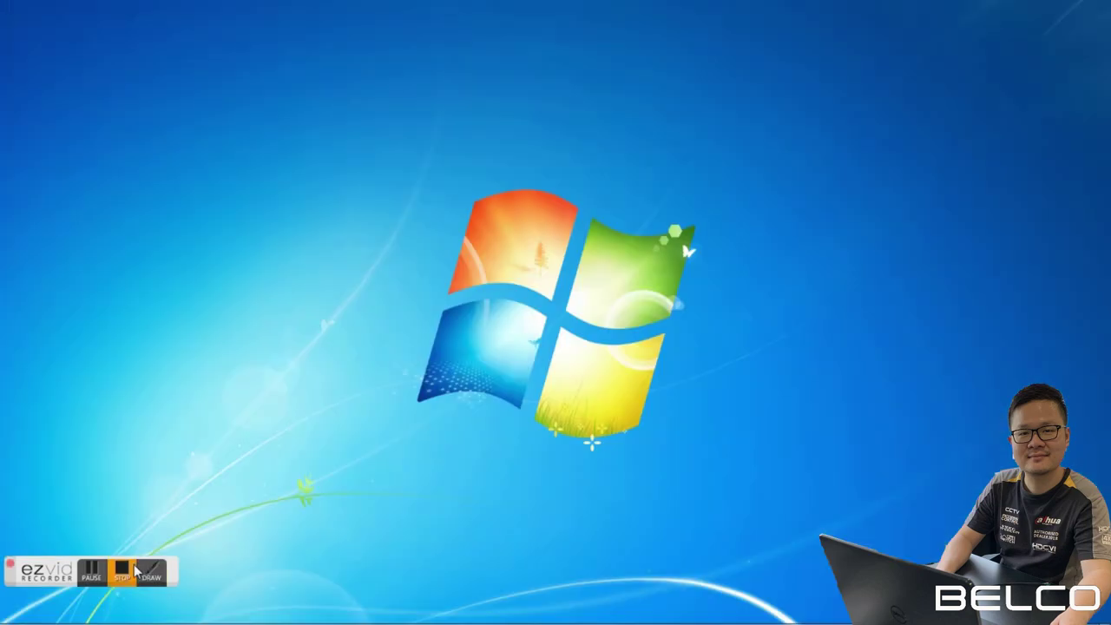